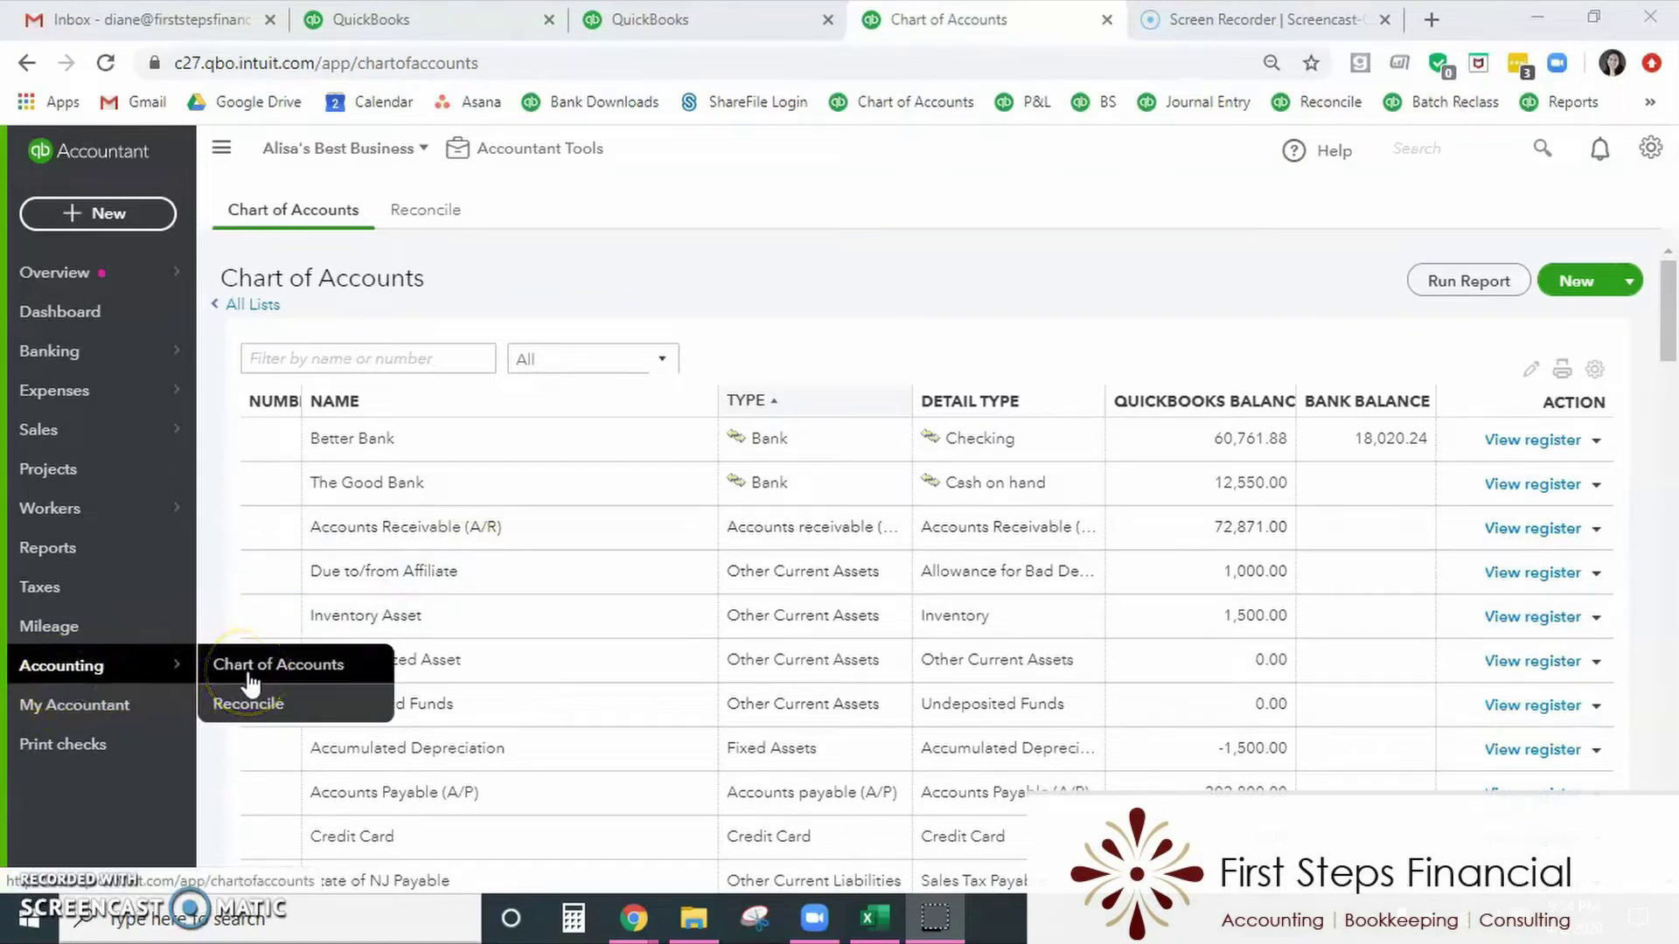
Start a new bank account in the chart of accounts with detail type Checking and the name PPP Loan.
{"action": "left_click", "coordinate": [250, 673]}
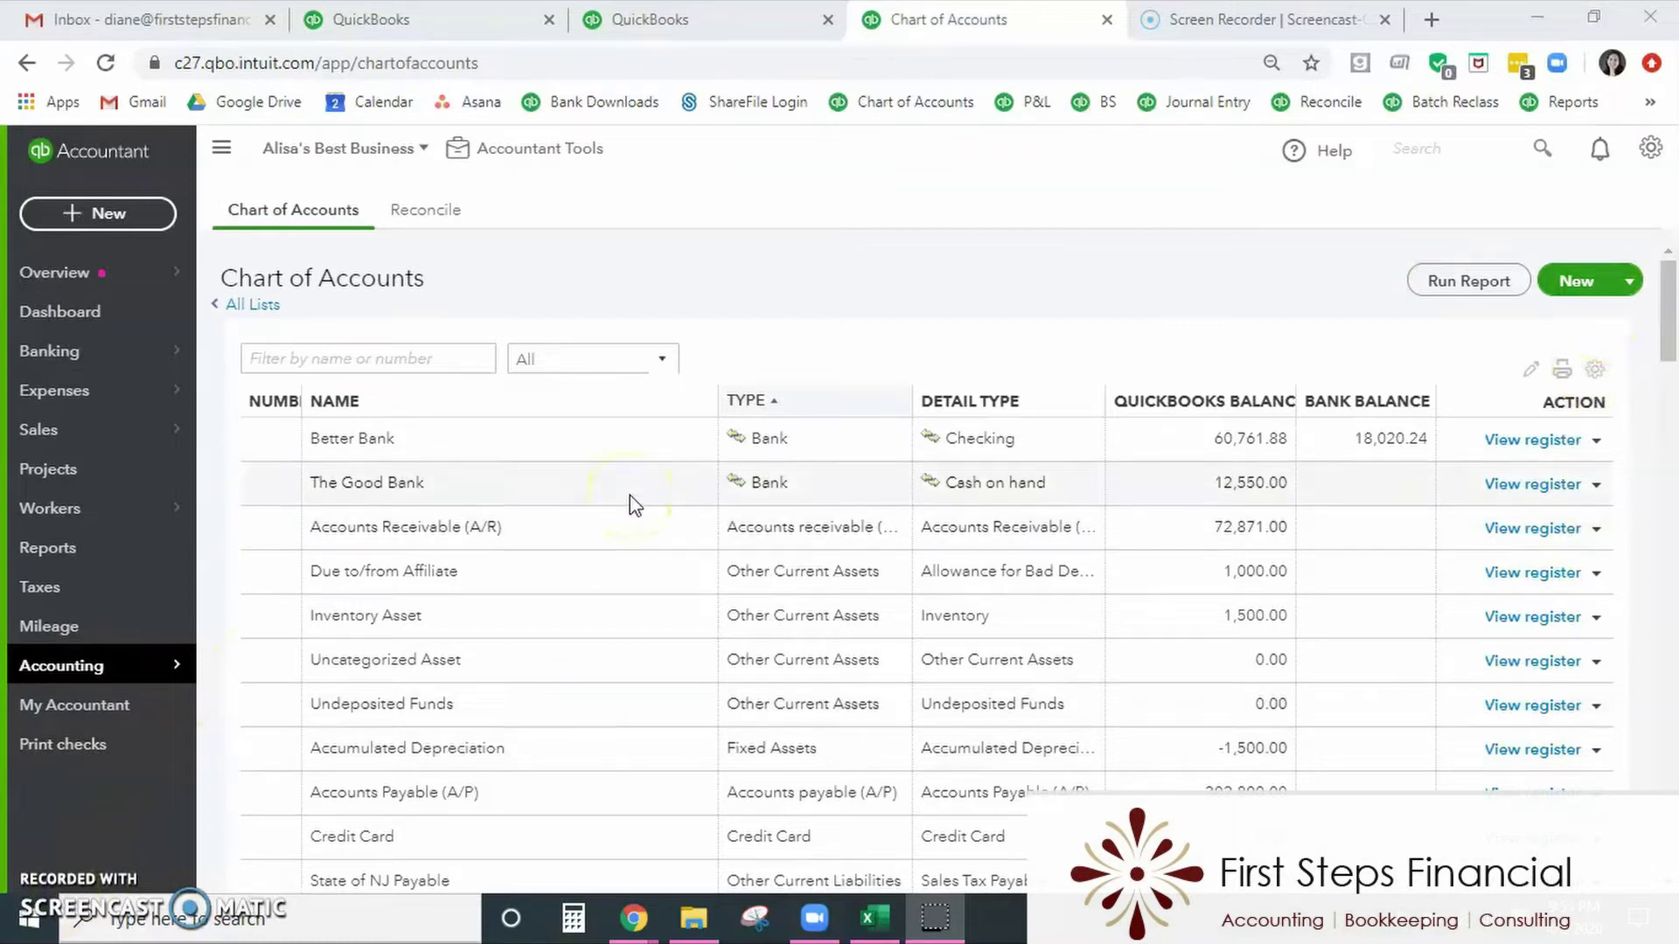
{"action": "left_click", "coordinate": [1586, 283]}
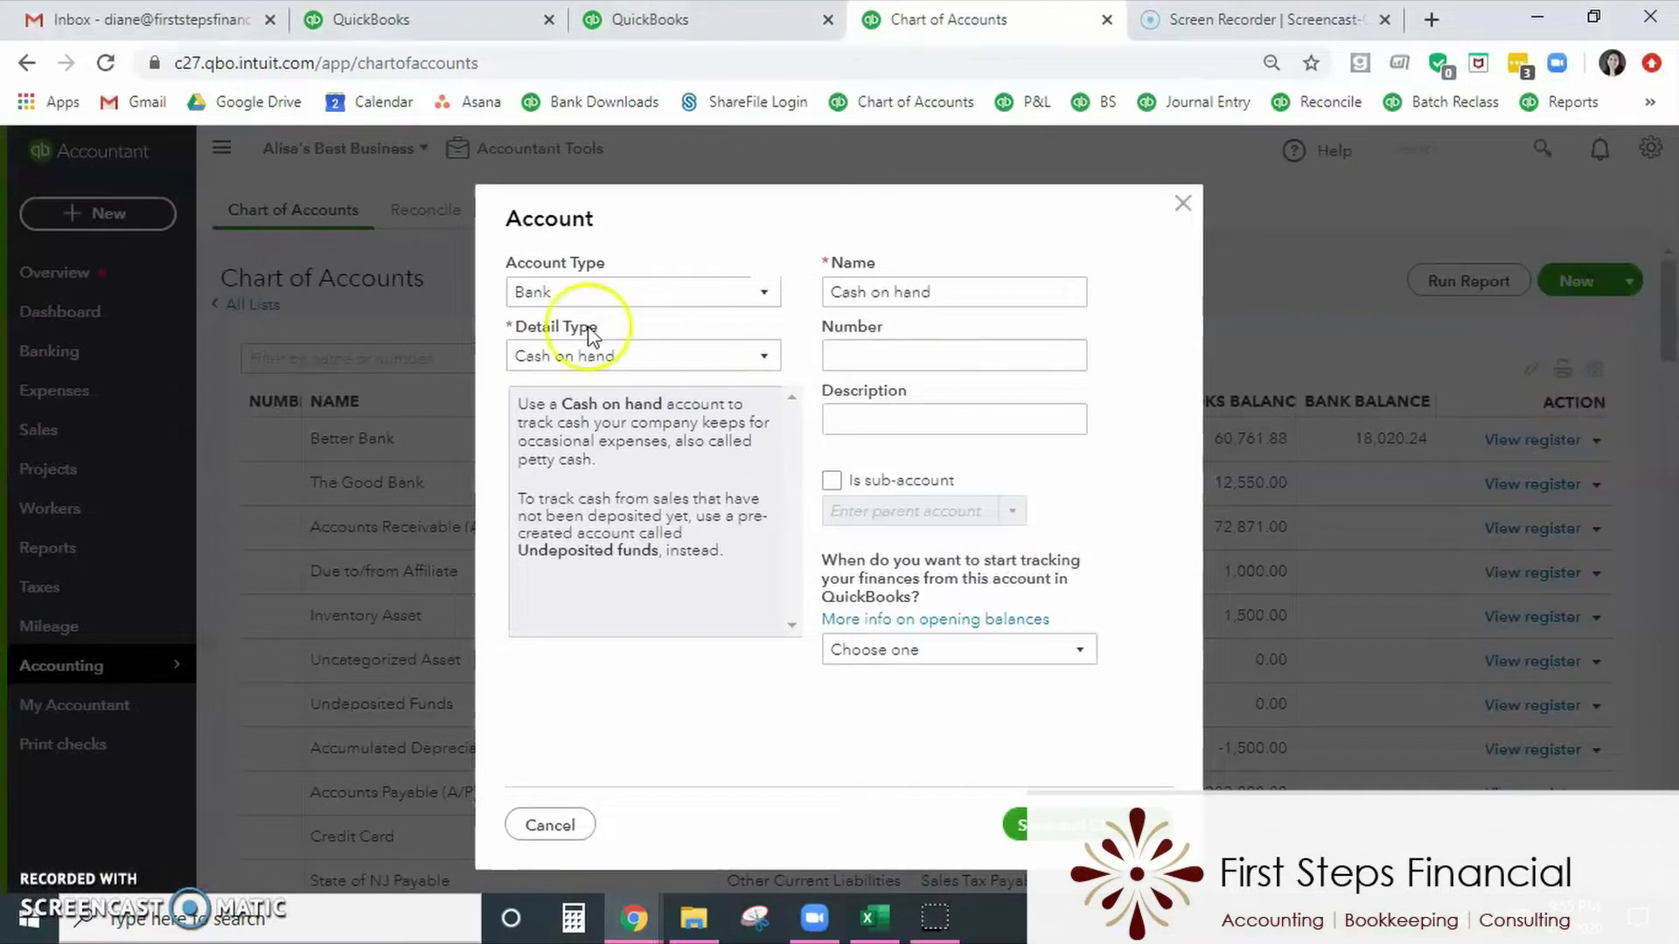
{"action": "left_click", "coordinate": [643, 354]}
{"action": "left_click", "coordinate": [596, 424]}
{"action": "double_click", "coordinate": [902, 298]}
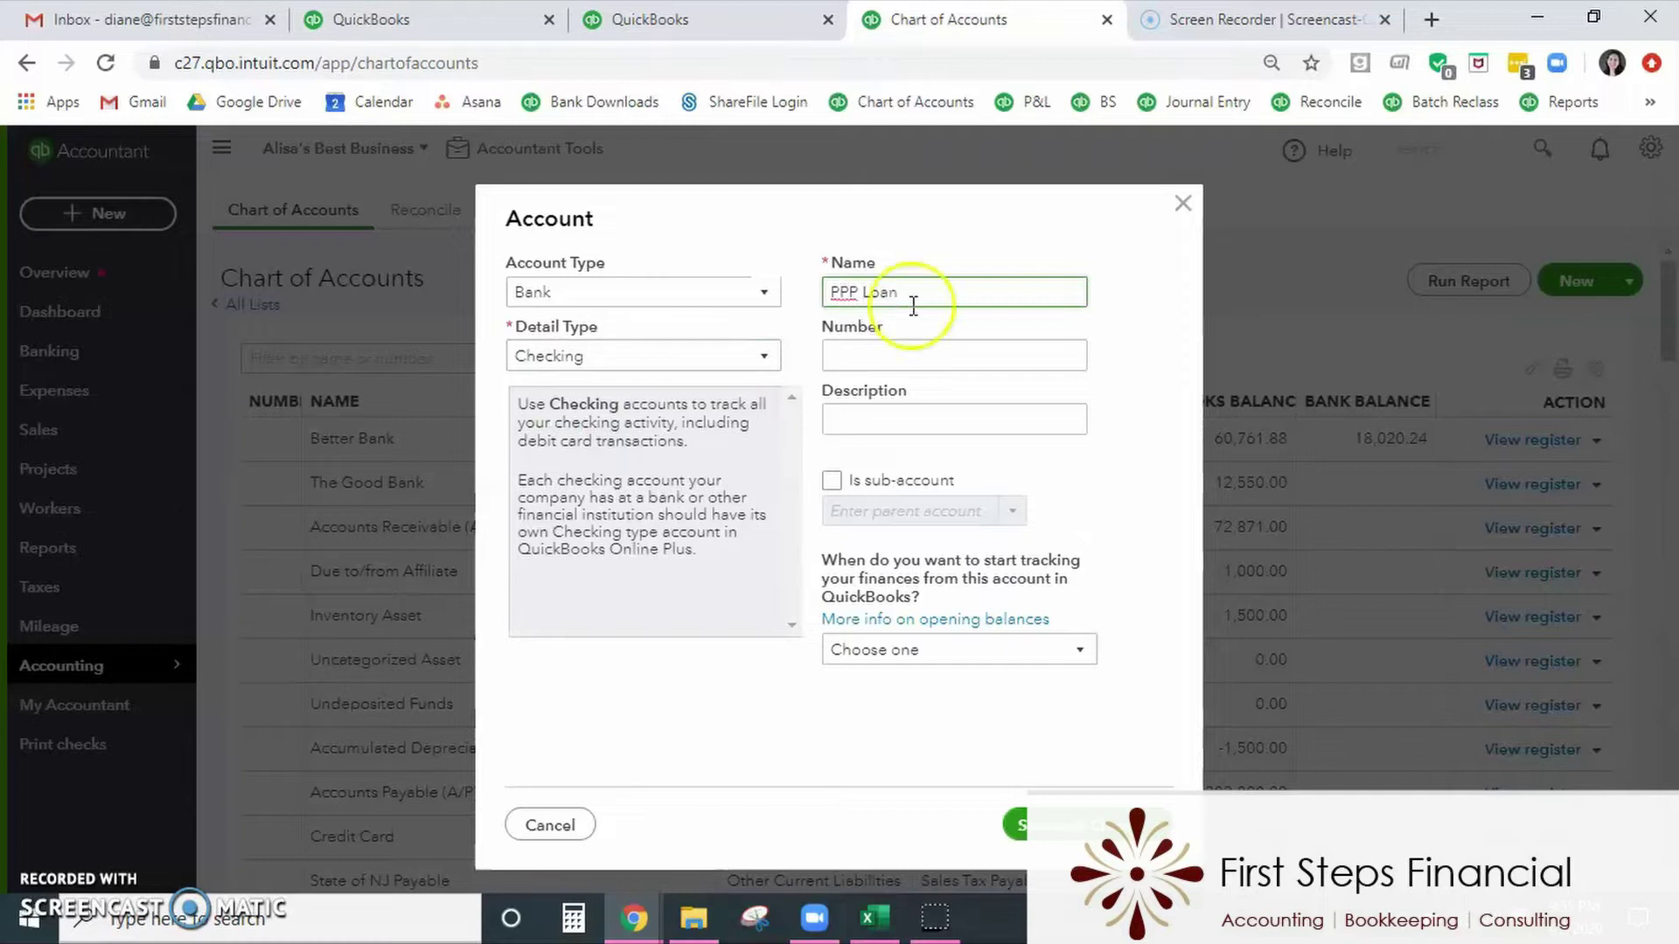
Make the PPP Loan account a sub-account of The Good Bank and save it.
{"action": "left_click", "coordinate": [829, 481]}
{"action": "left_click", "coordinate": [861, 507]}
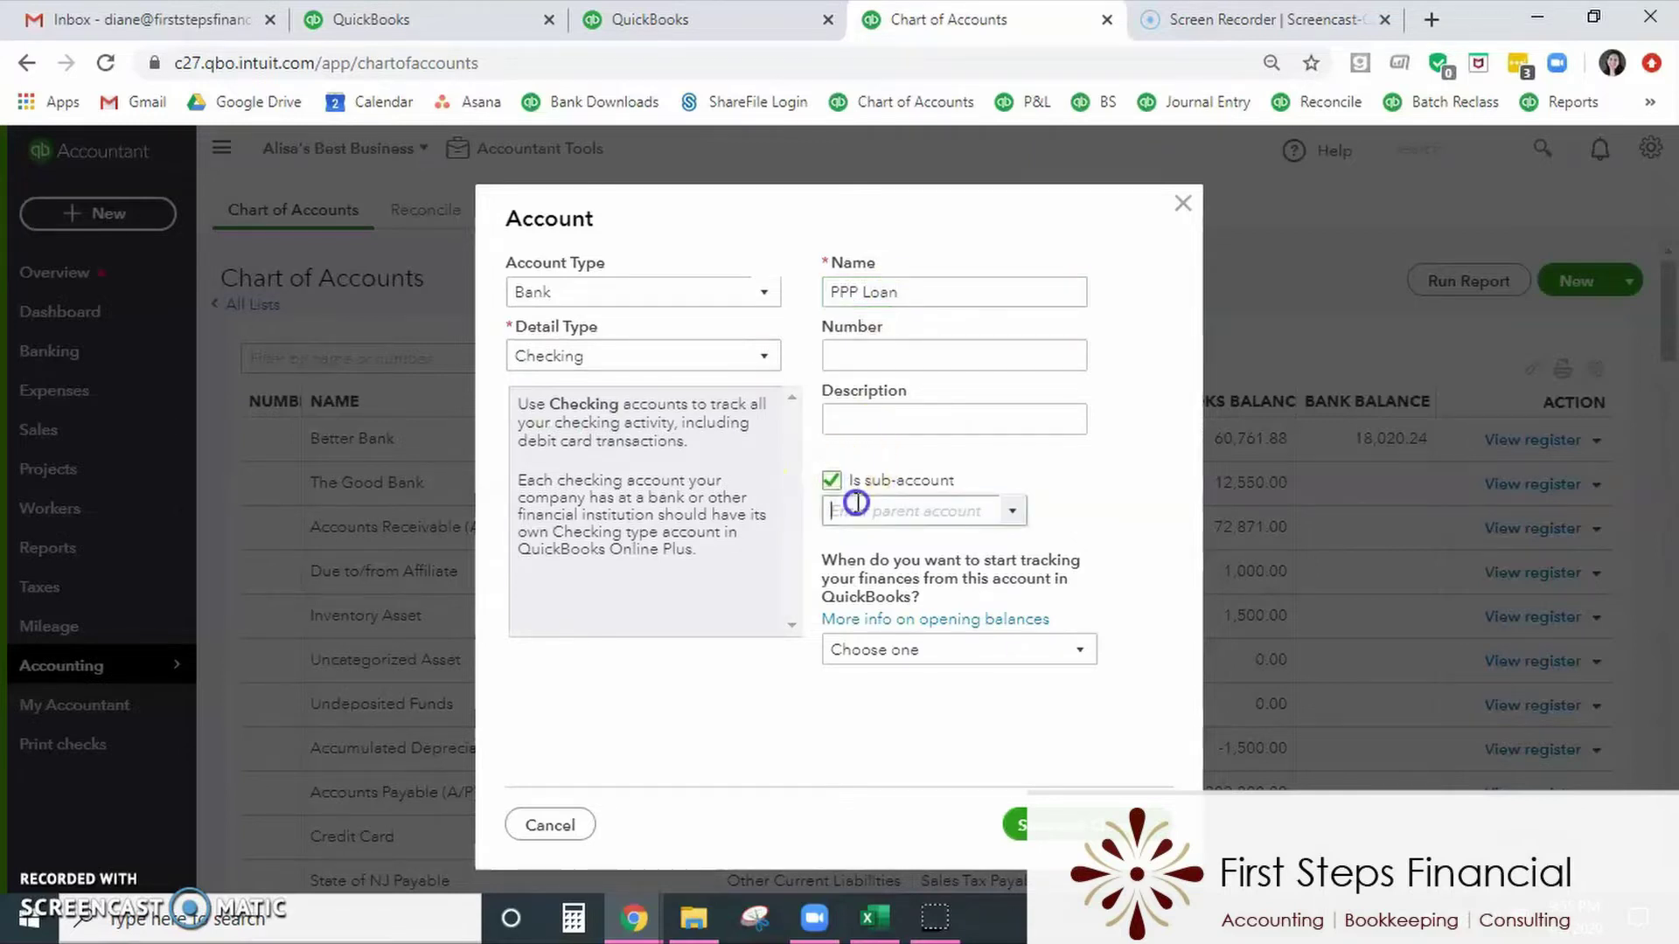
{"action": "type", "text": "g"}
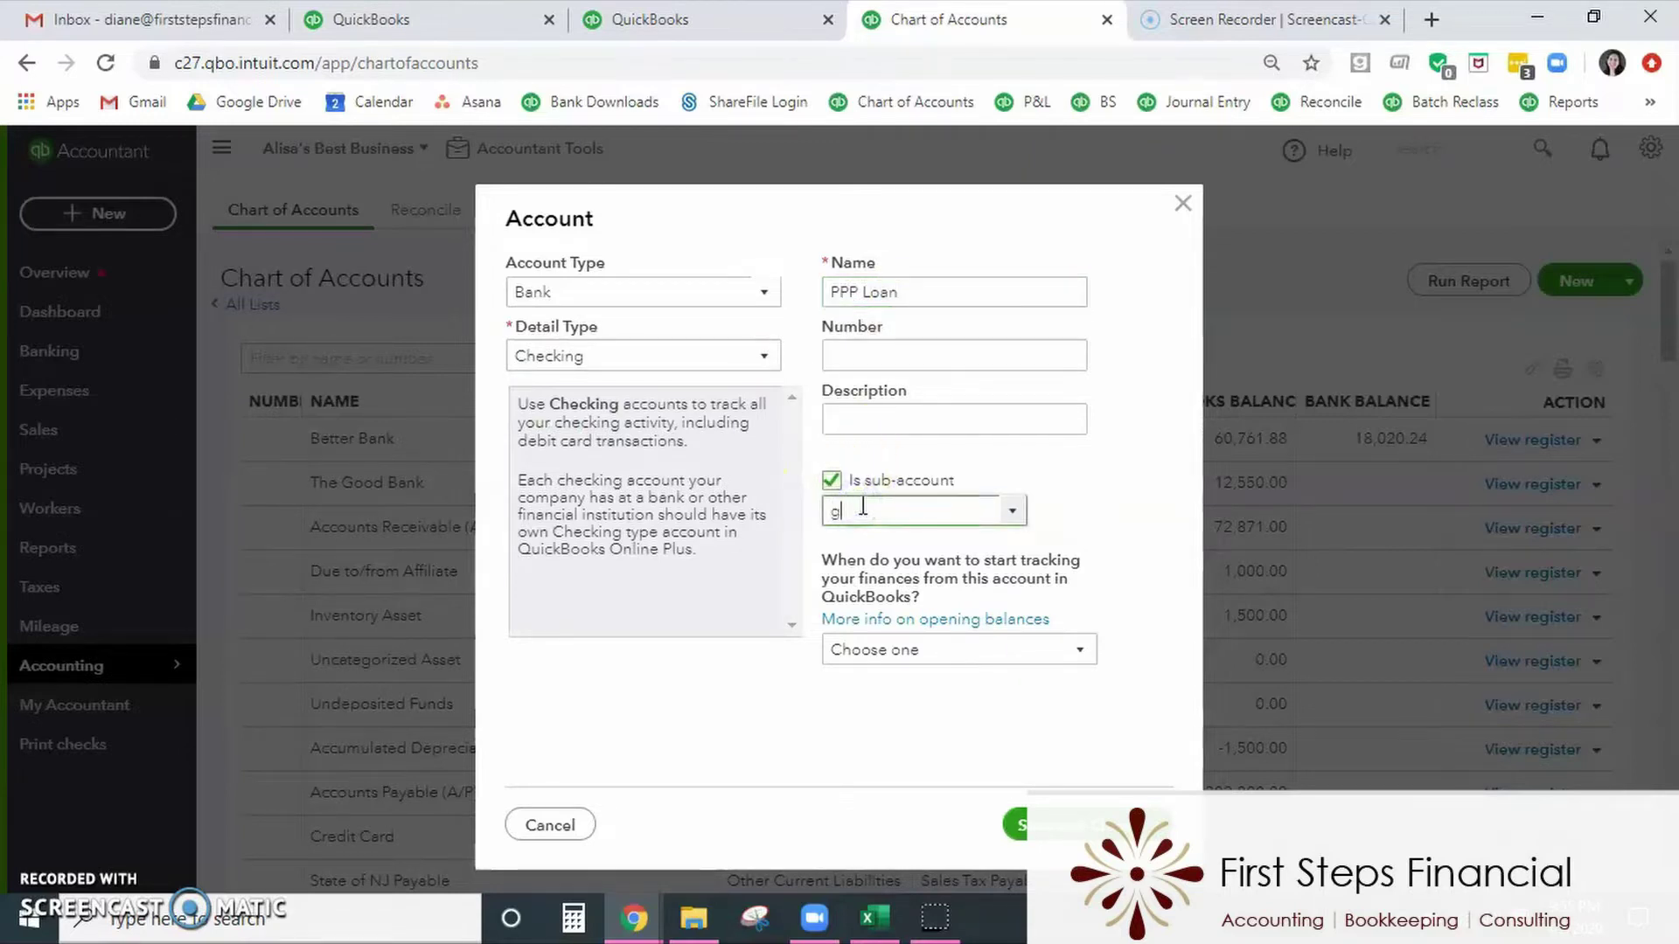
{"action": "type", "text": "oo"}
{"action": "left_click", "coordinate": [852, 544]}
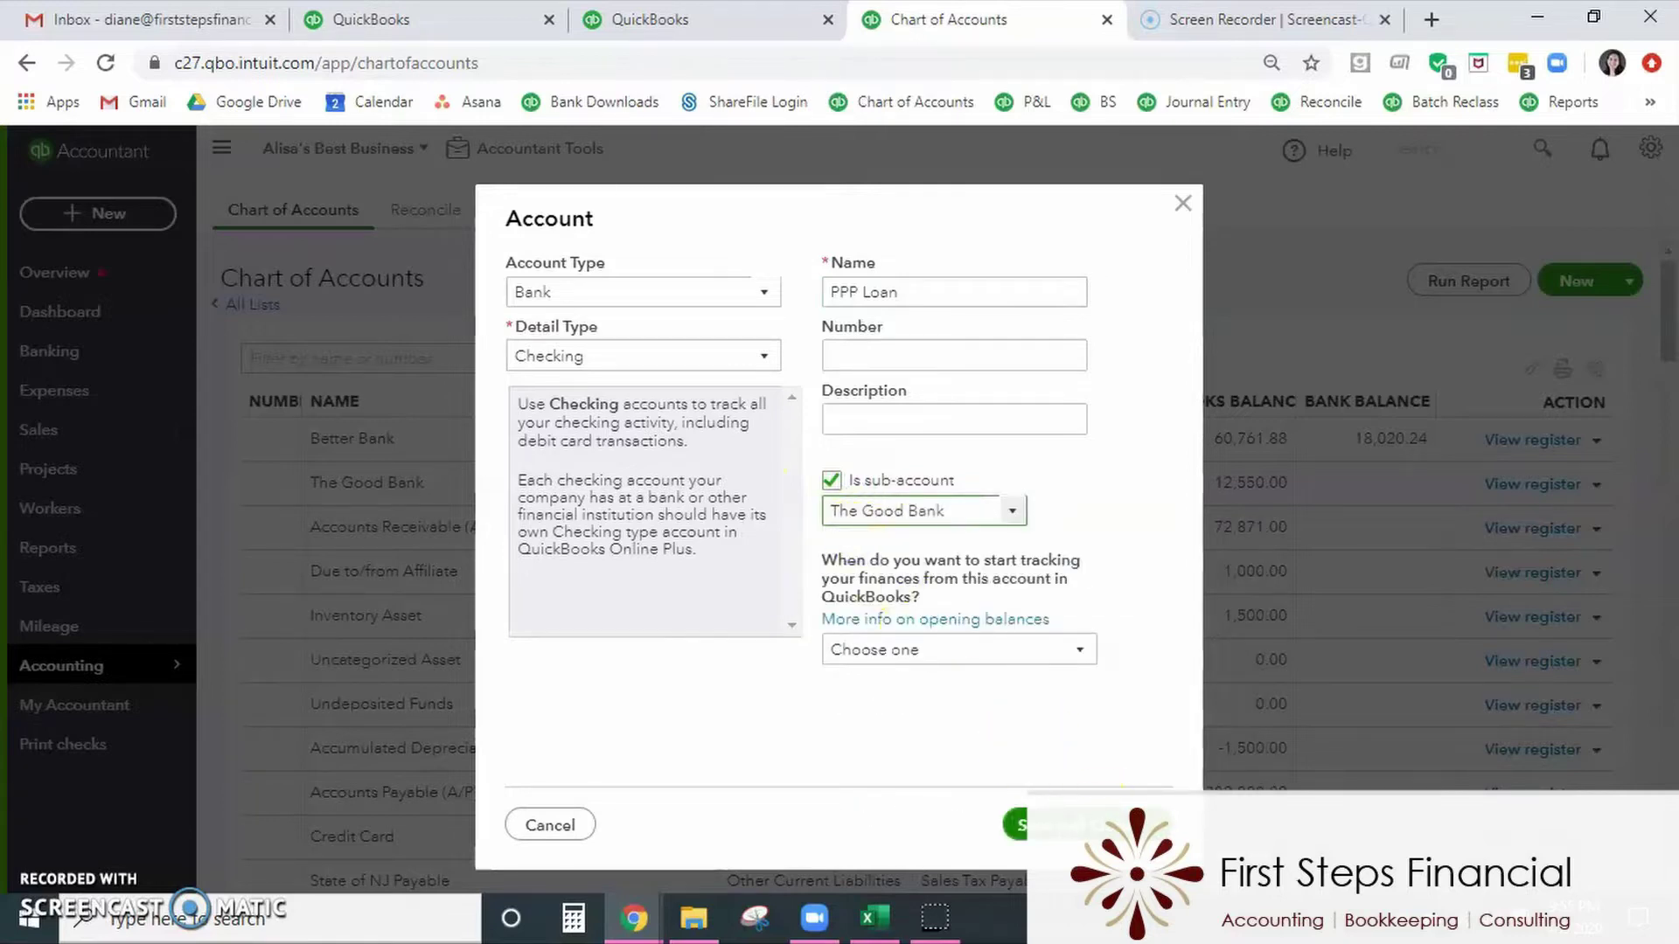
{"action": "left_click", "coordinate": [1045, 825]}
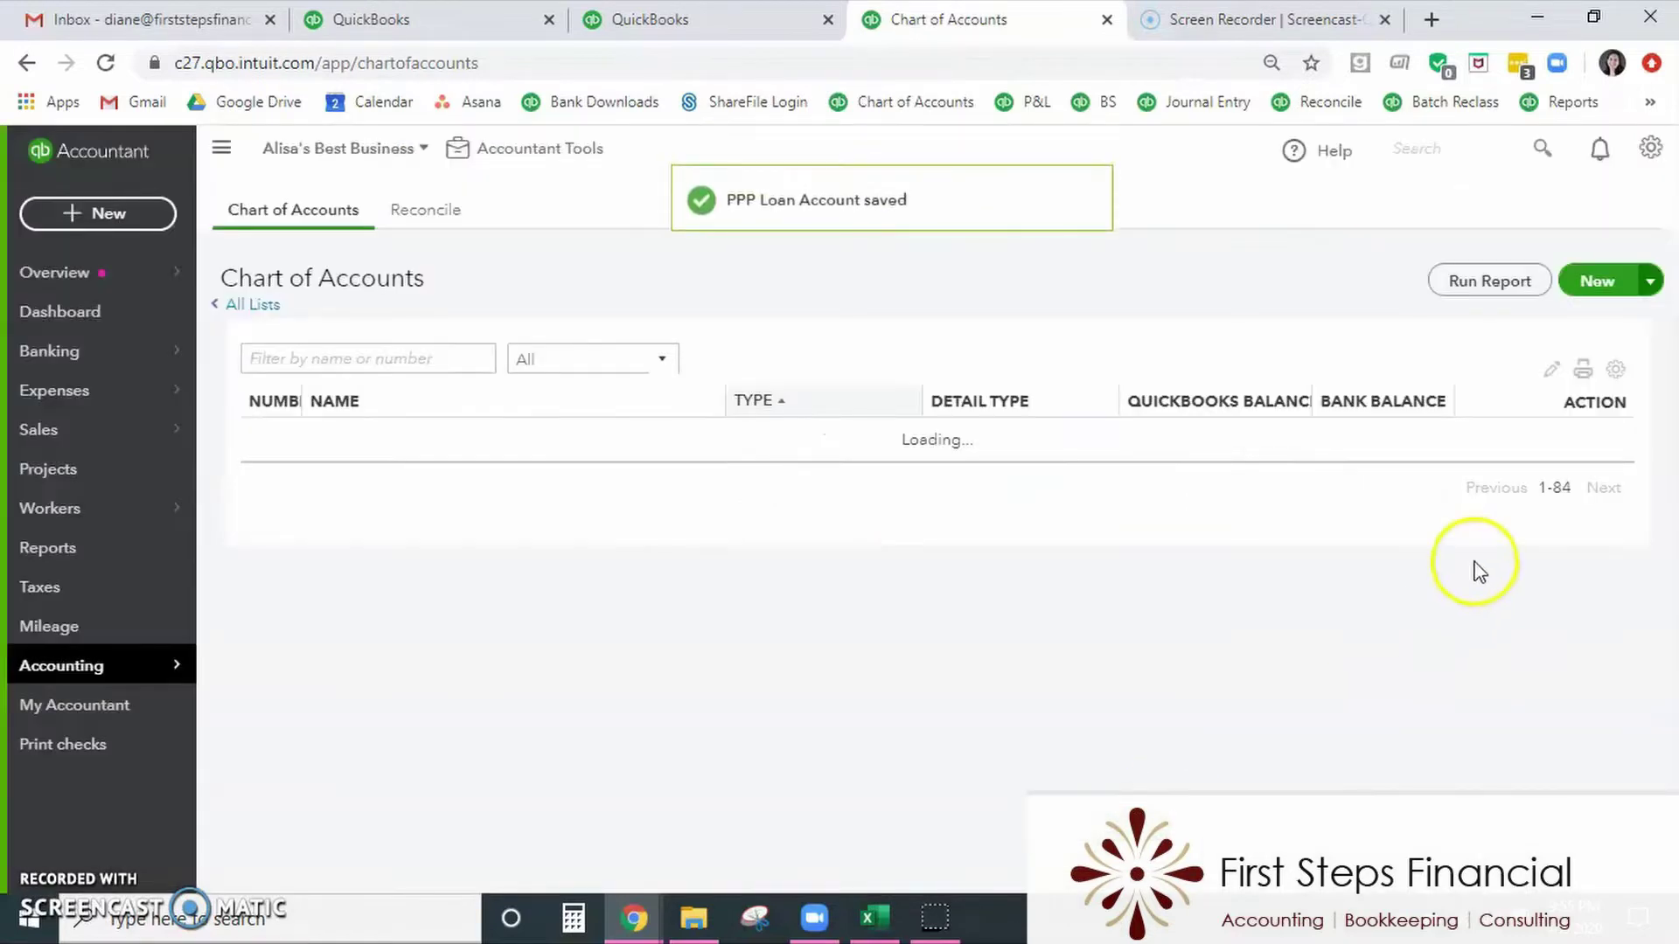
Start another new bank account with detail type Checking and the name EIDL.
{"action": "left_click", "coordinate": [1593, 278]}
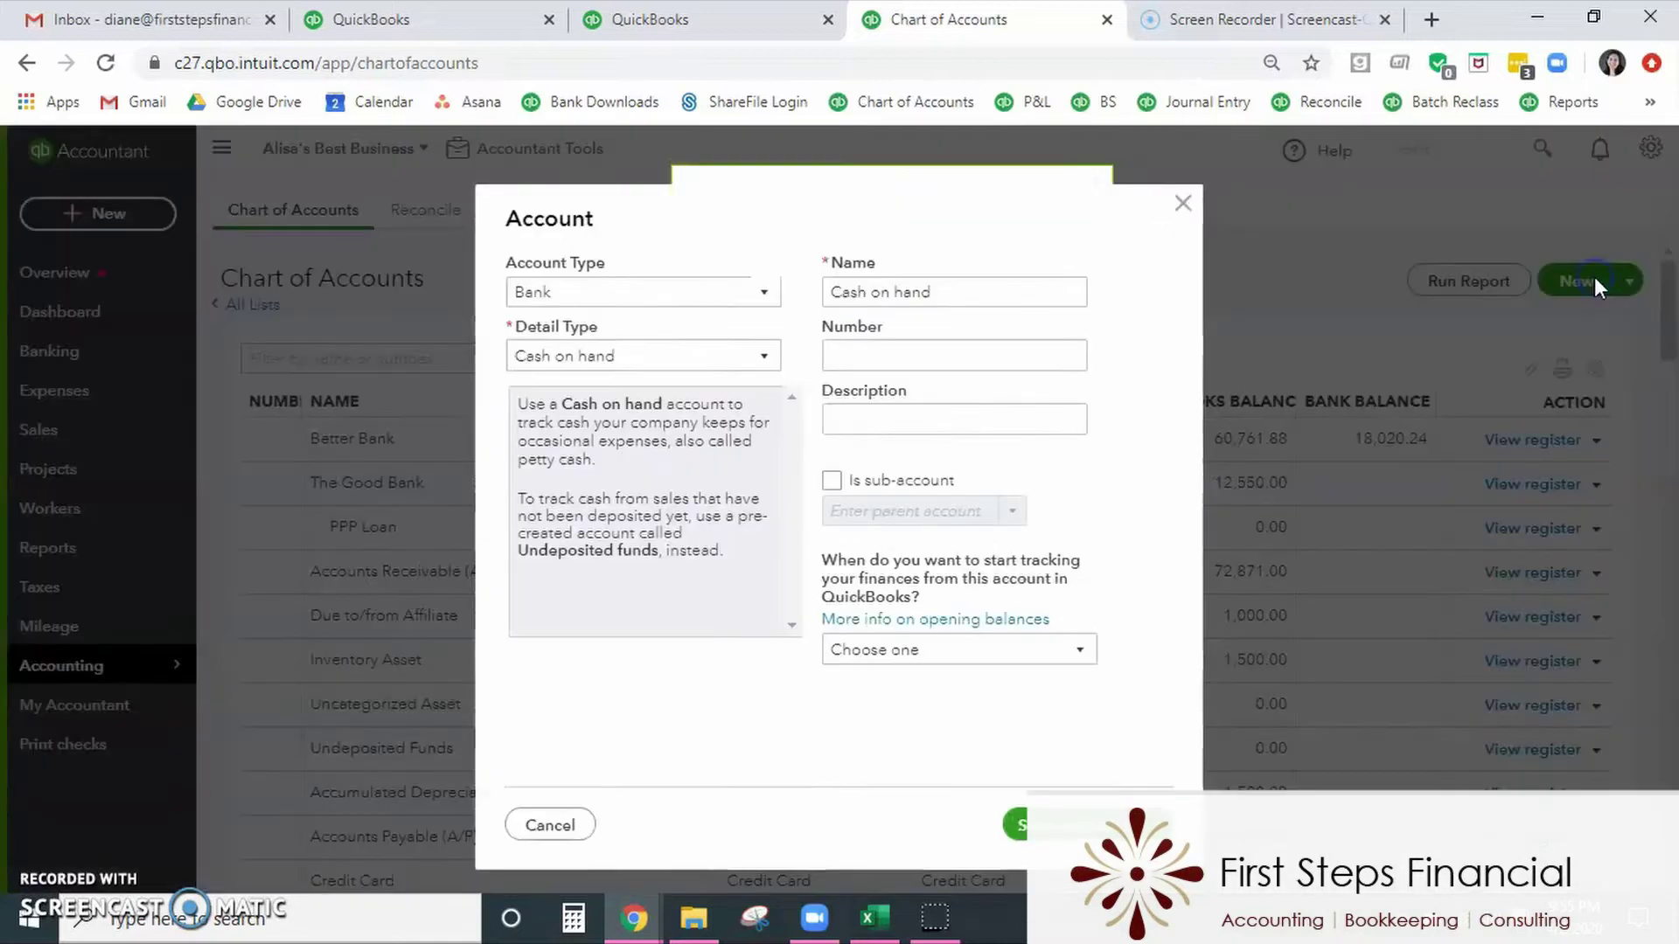
{"action": "left_click", "coordinate": [554, 356]}
{"action": "left_click", "coordinate": [555, 423]}
{"action": "double_click", "coordinate": [891, 293]}
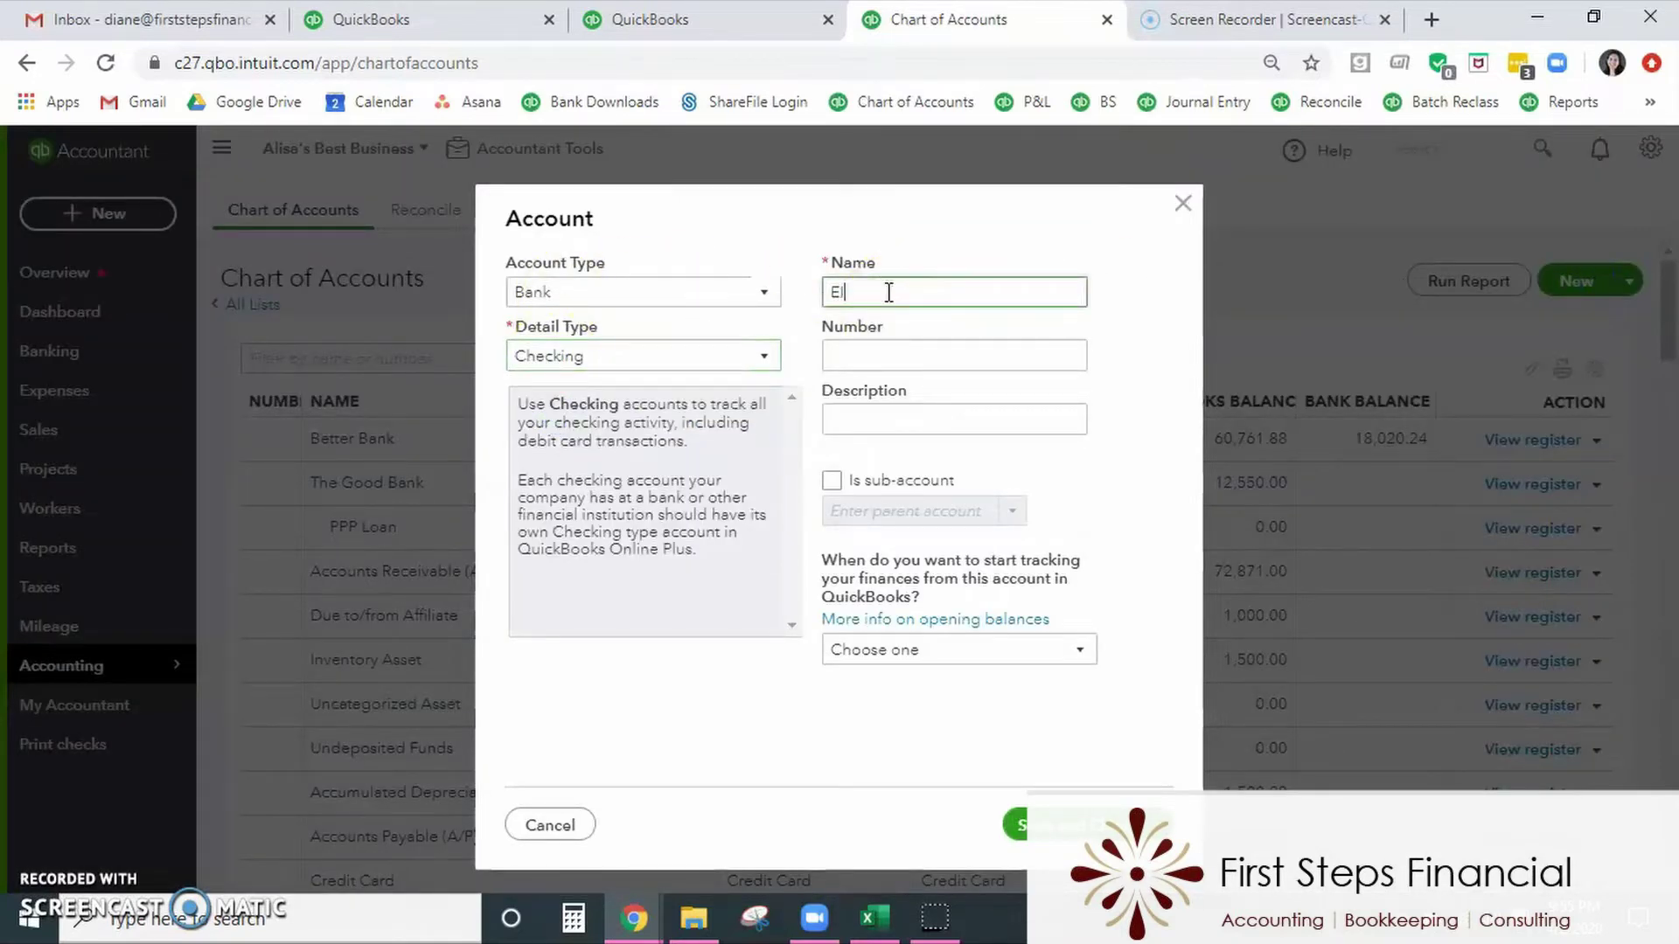
{"action": "type", "text": "EIDL"}
Make the EIDL account a sub-account of The Good Bank and save it.
{"action": "left_click", "coordinate": [831, 480]}
{"action": "left_click", "coordinate": [1013, 516]}
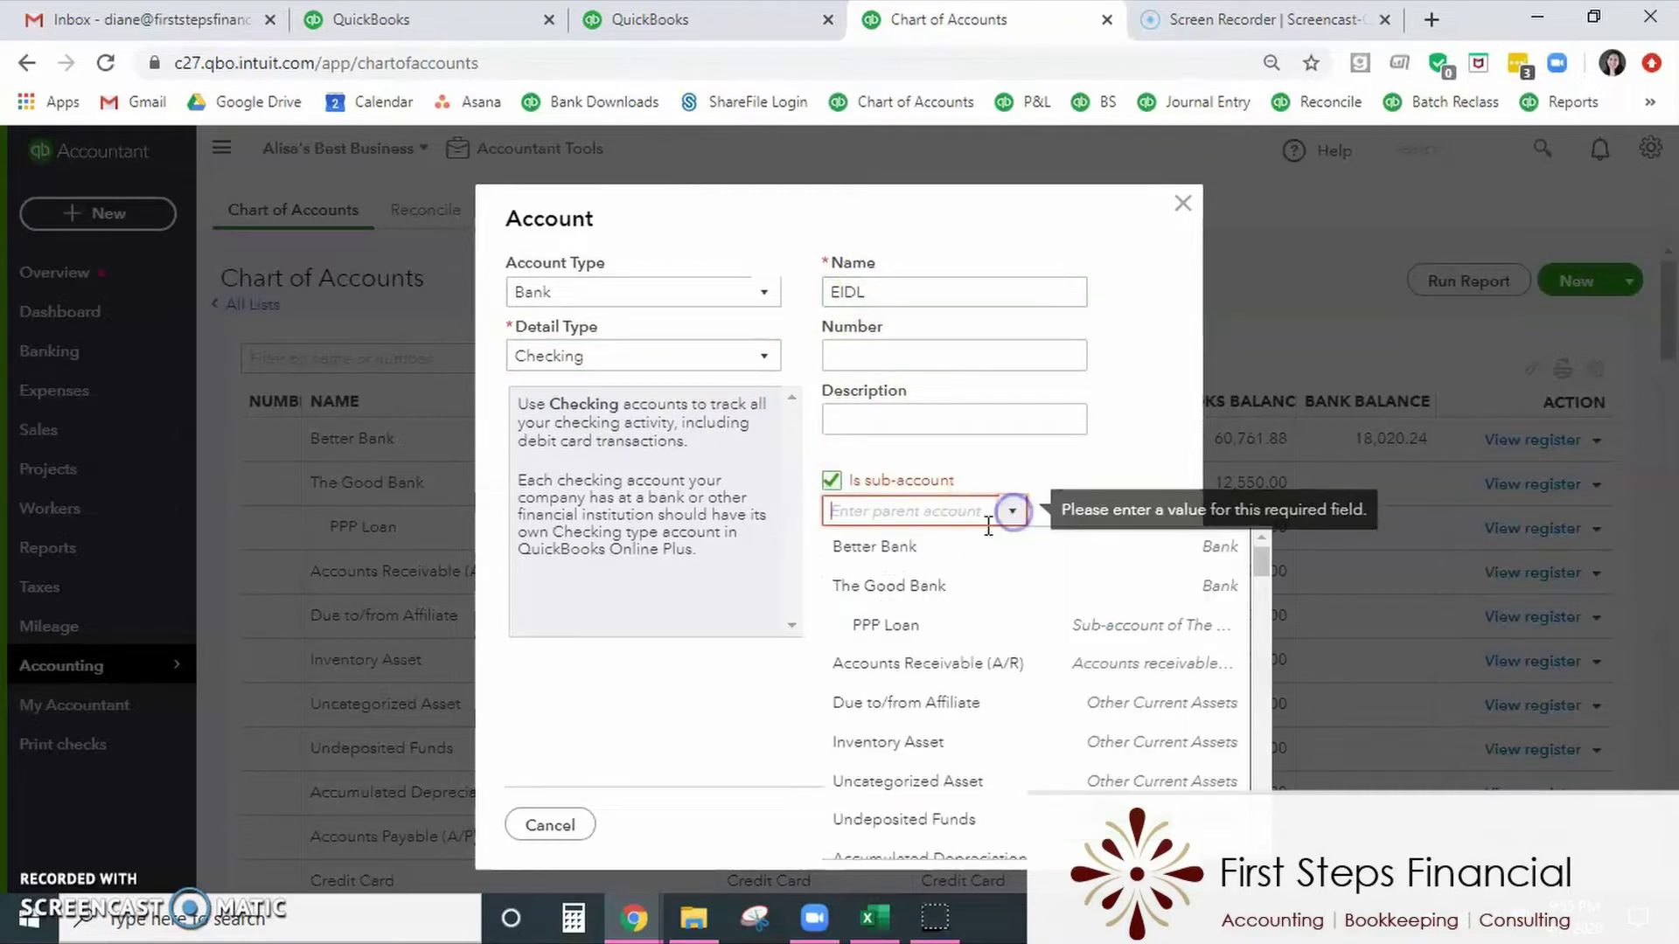
{"action": "left_click", "coordinate": [920, 587]}
{"action": "left_click", "coordinate": [1045, 825]}
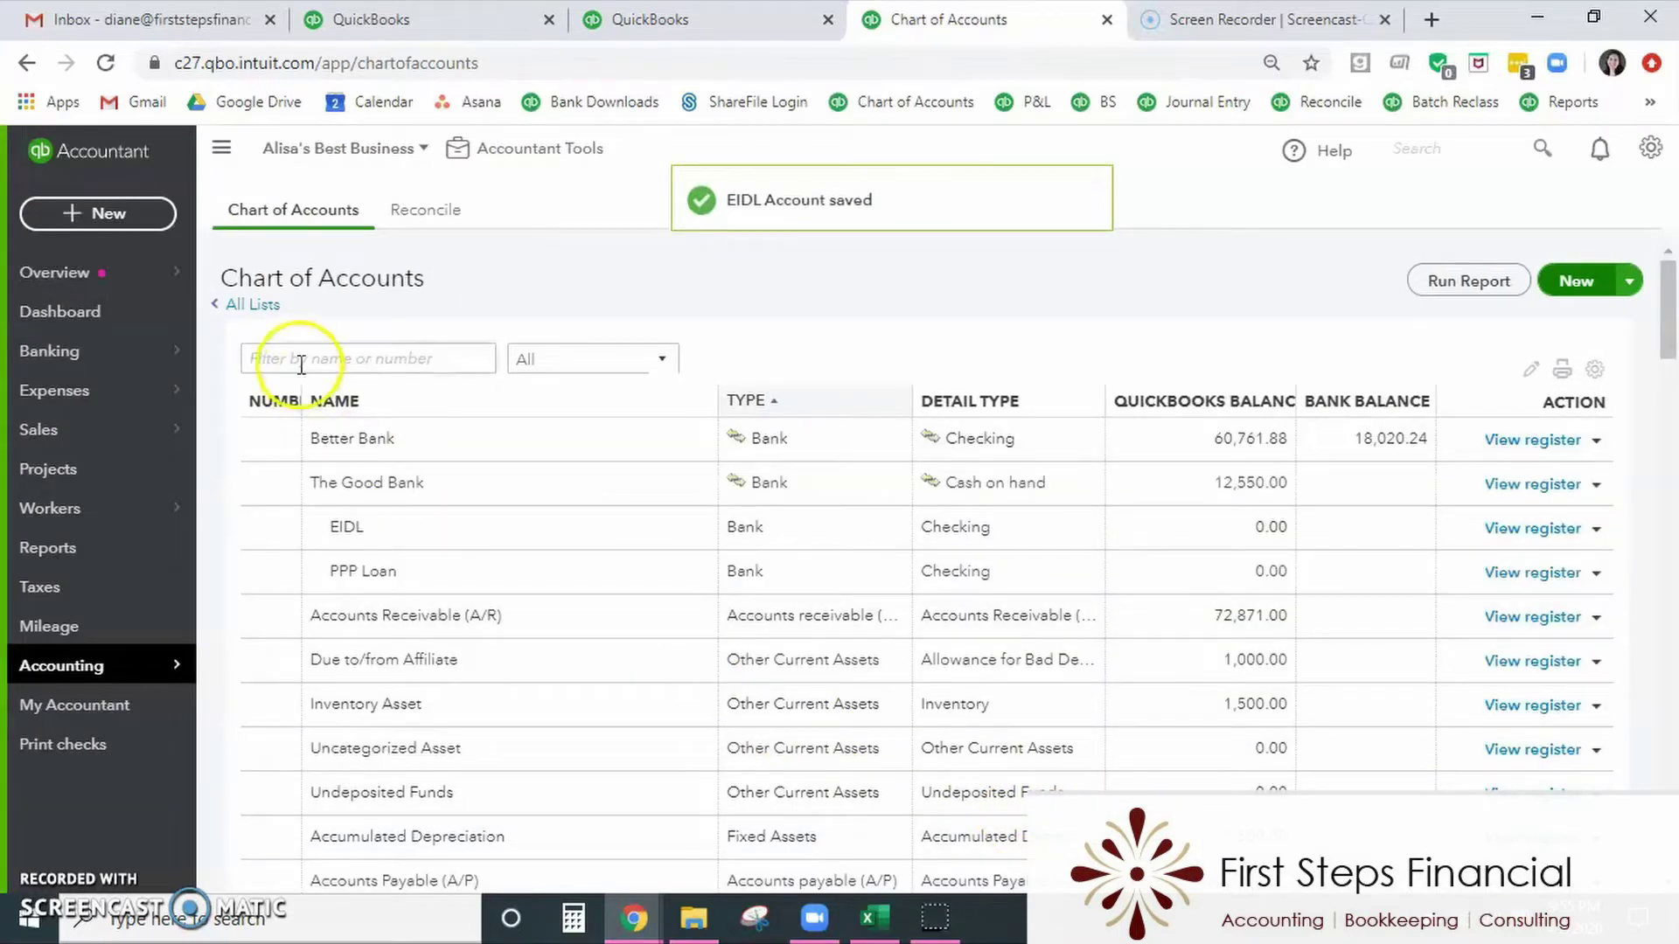
Create a journal entry whose first line debits Wages for 5,000.
{"action": "left_click", "coordinate": [156, 214]}
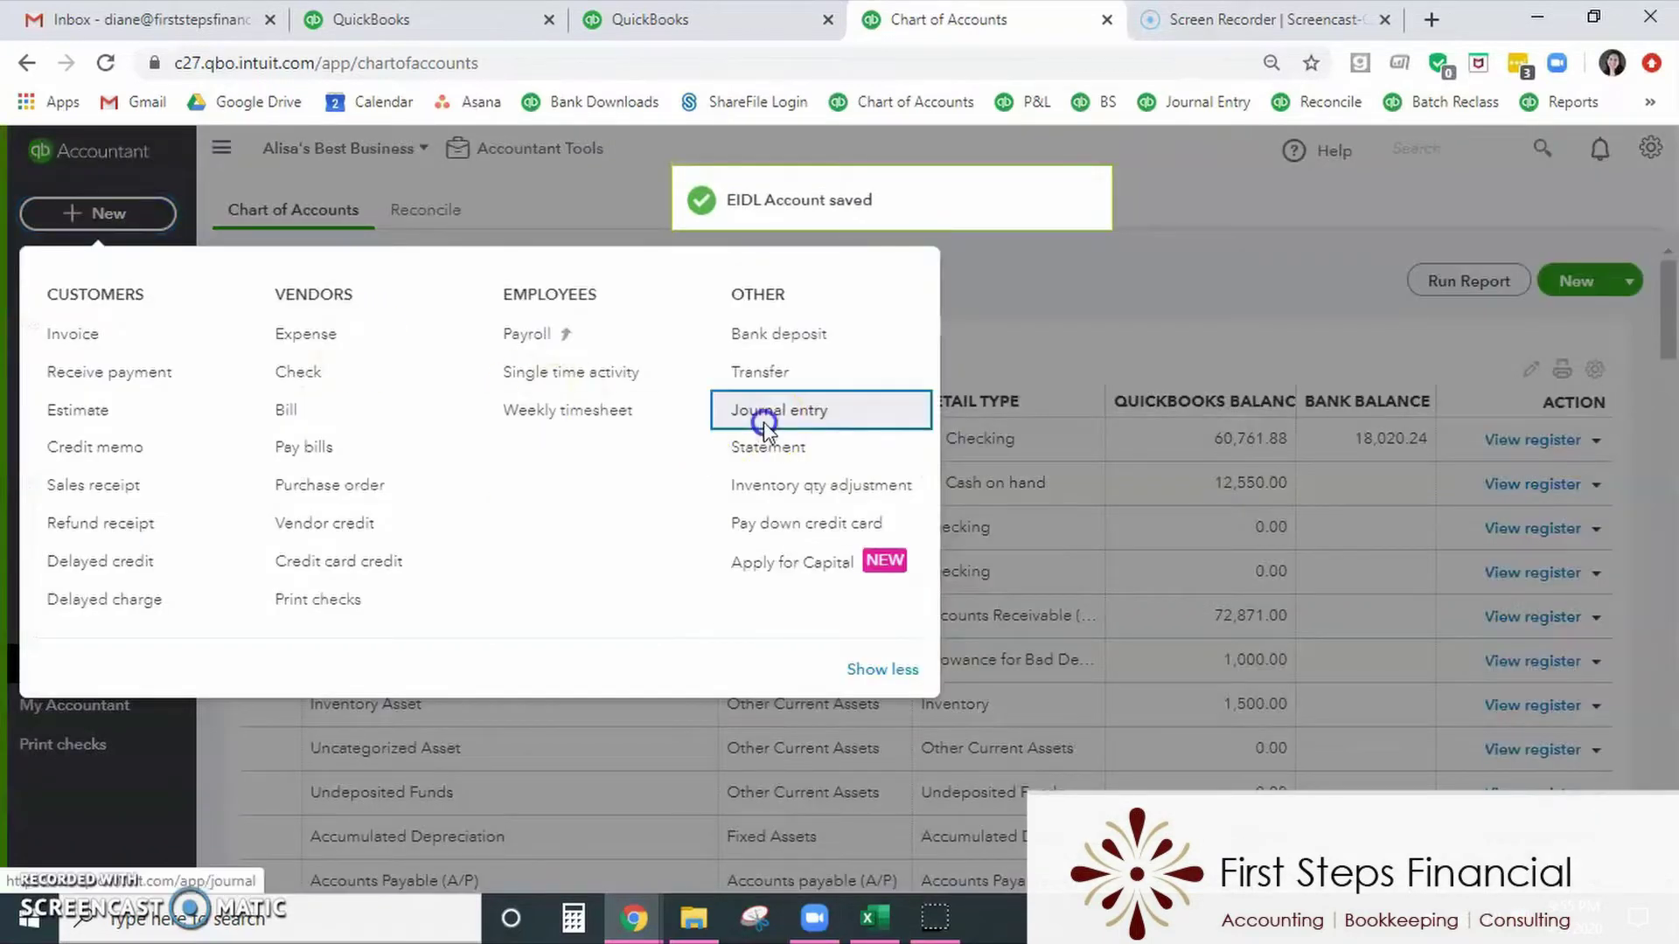
{"action": "left_click", "coordinate": [766, 320]}
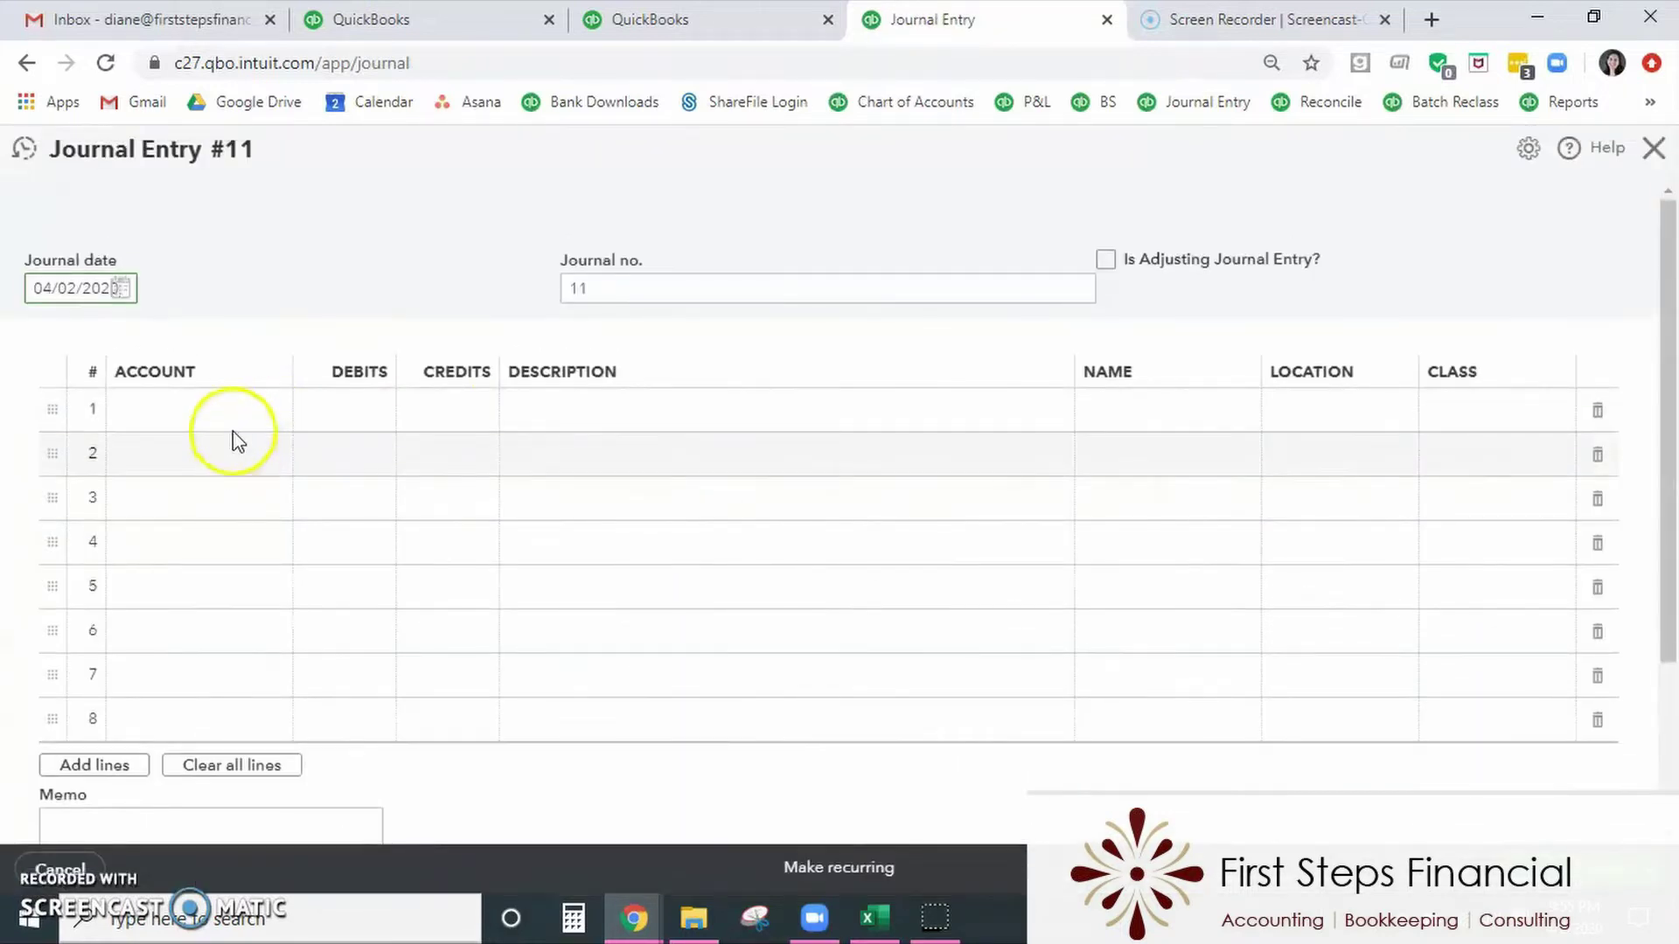
{"action": "left_click", "coordinate": [232, 423]}
{"action": "type", "text": "wages"}
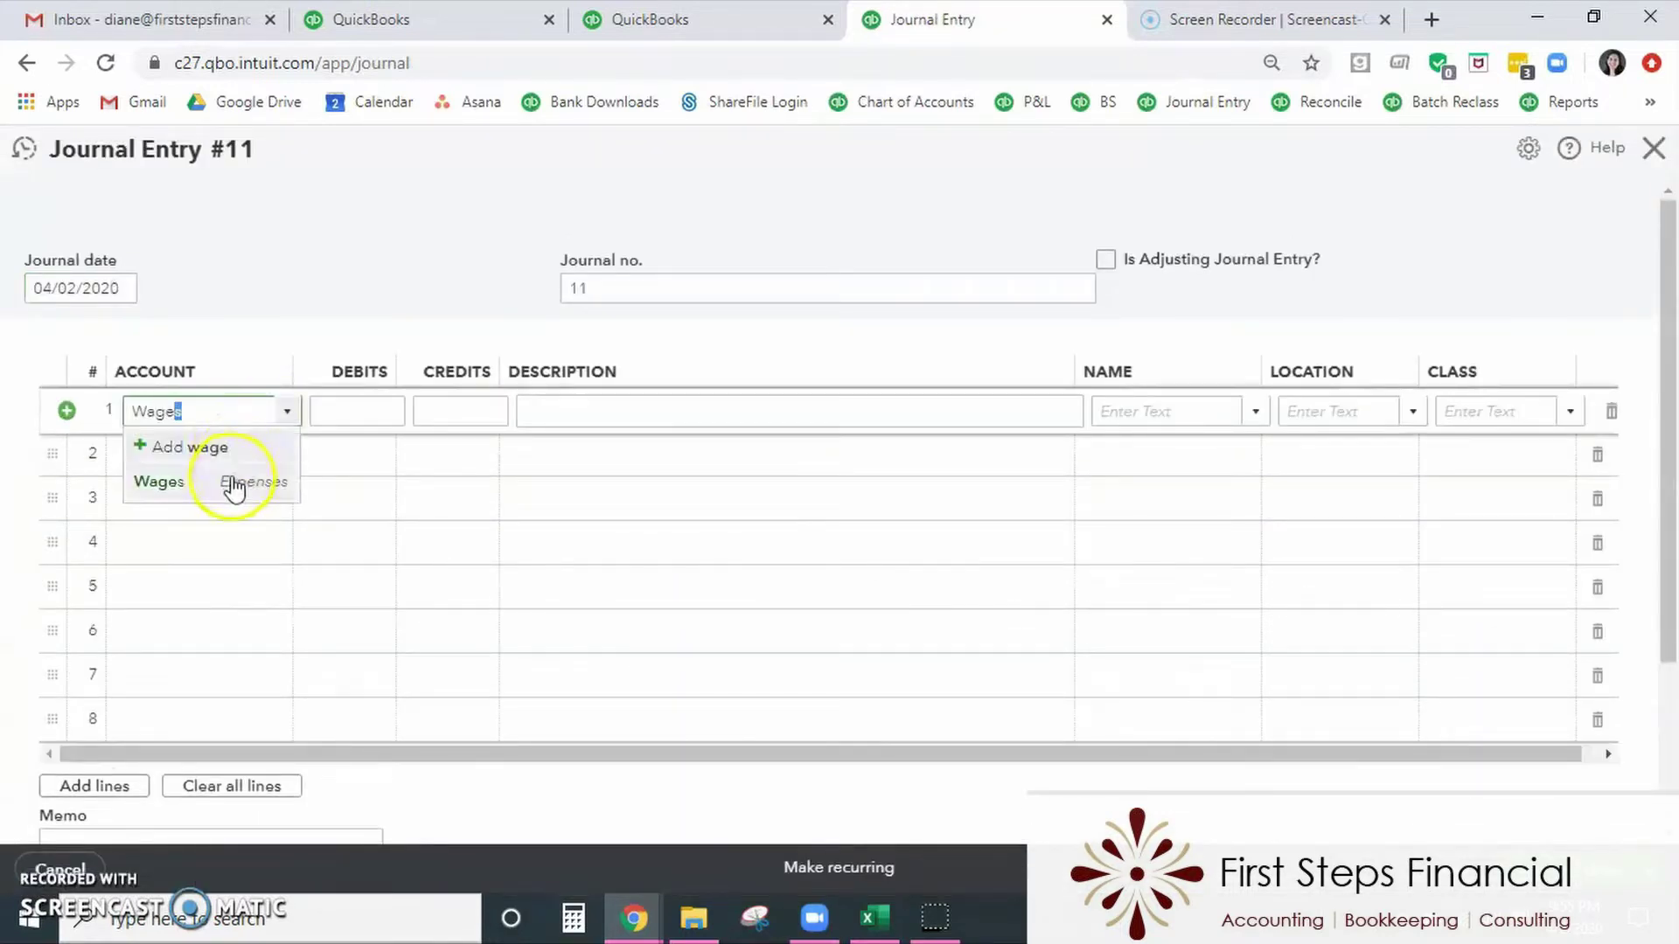
{"action": "left_click", "coordinate": [233, 480]}
{"action": "left_click", "coordinate": [335, 410]}
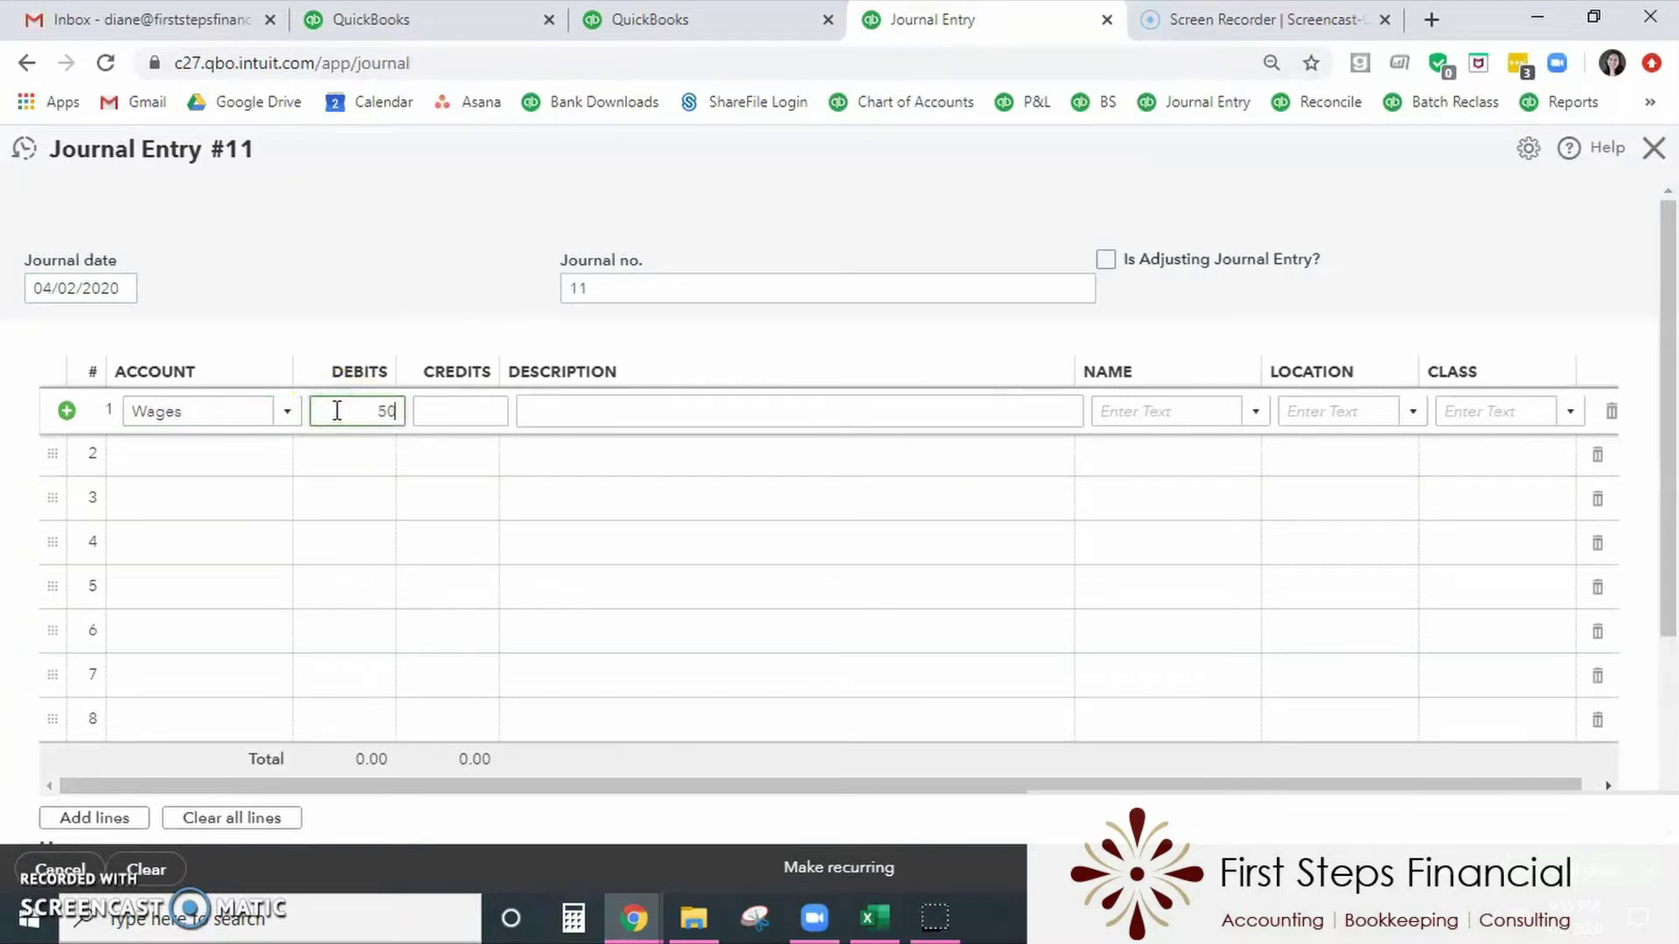
{"action": "type", "text": "5000"}
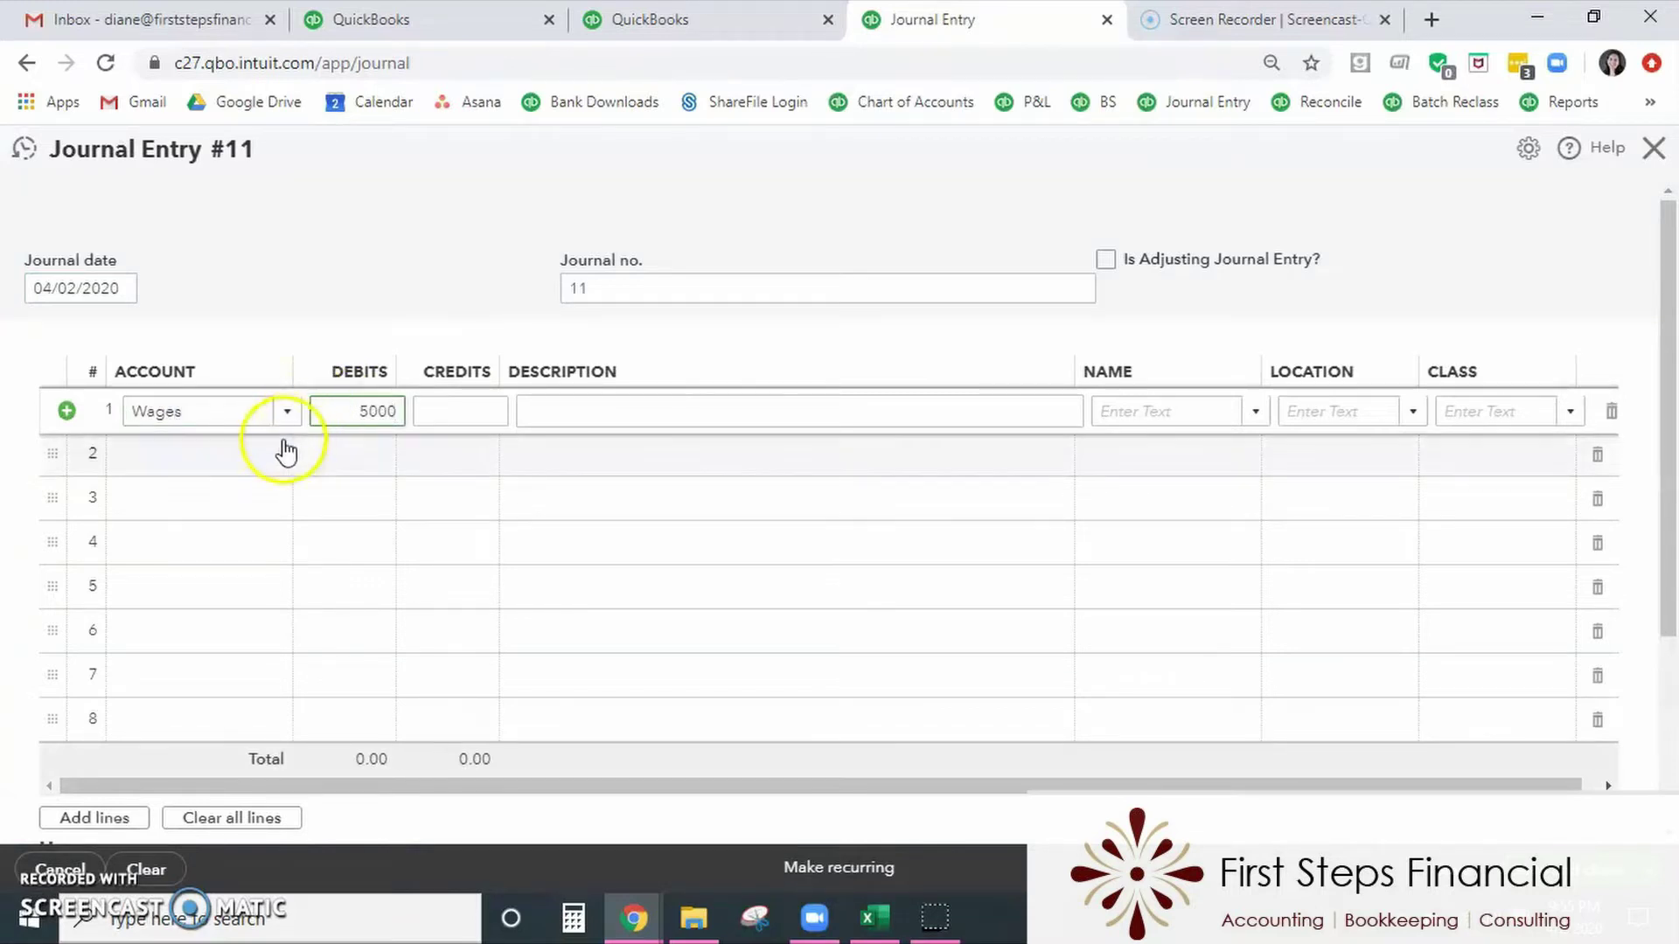
Add a second journal line that debits Payroll taxes for 500.
{"action": "left_click", "coordinate": [252, 453]}
{"action": "type", "text": "ta"}
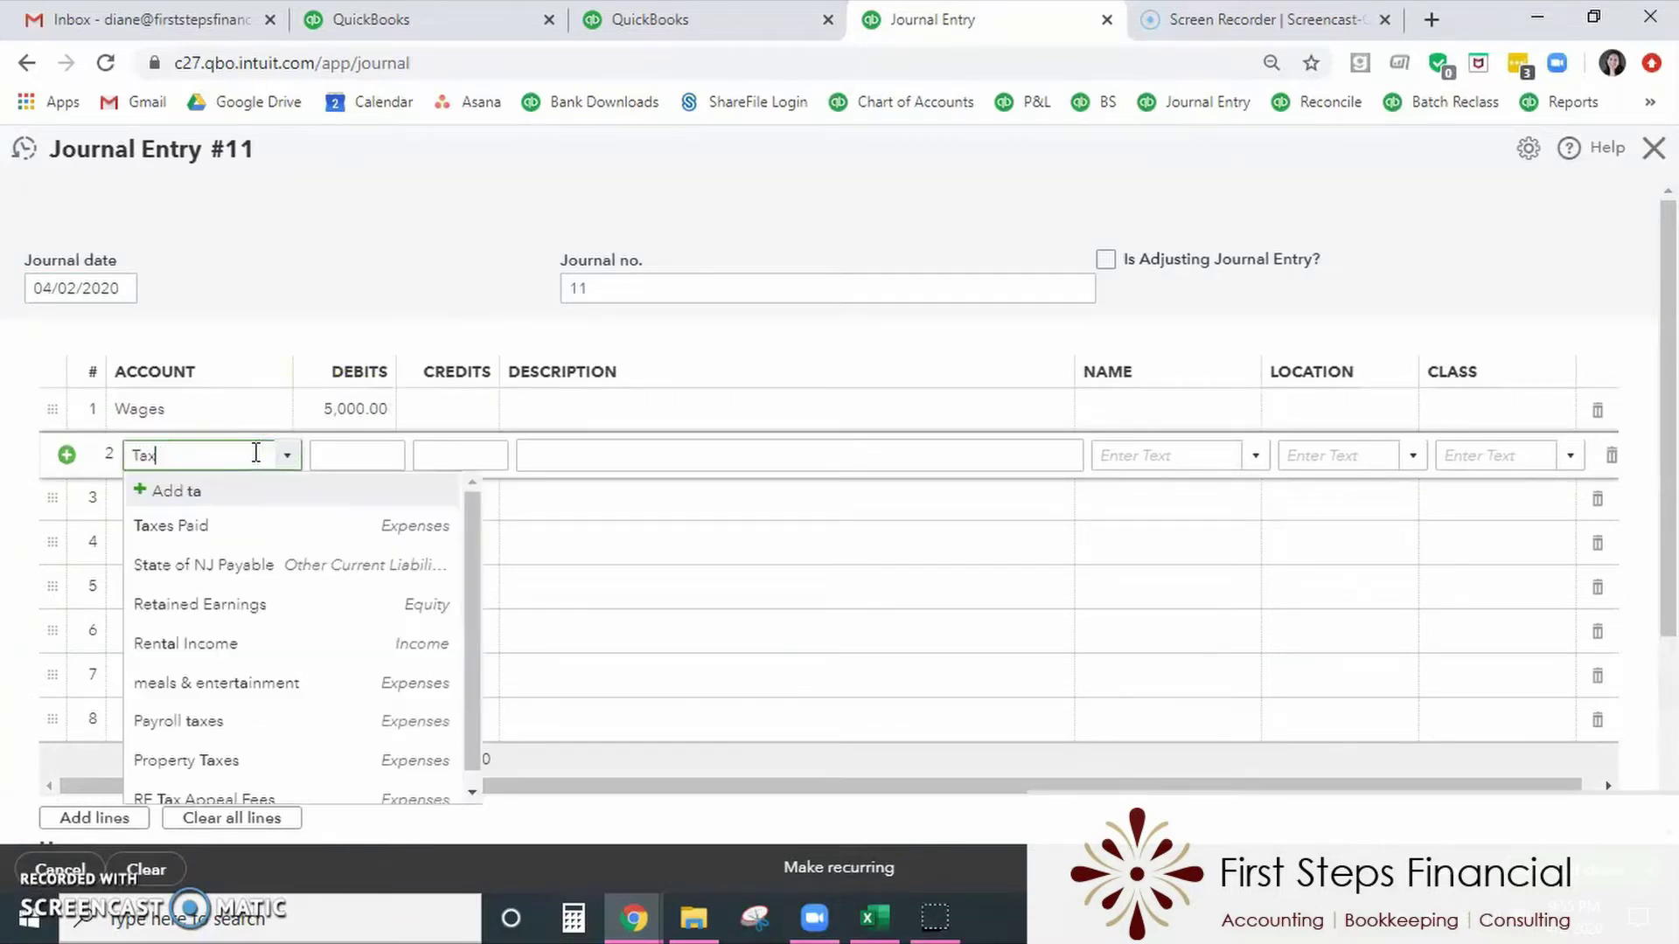
{"action": "type", "text": "x"}
{"action": "left_click", "coordinate": [214, 564]}
{"action": "left_click", "coordinate": [335, 459]}
{"action": "type", "text": "500"}
Credit the PPP Loan sub-account 5,500 on the third line with the description "payroll", and save the journal entry.
{"action": "left_click", "coordinate": [246, 500]}
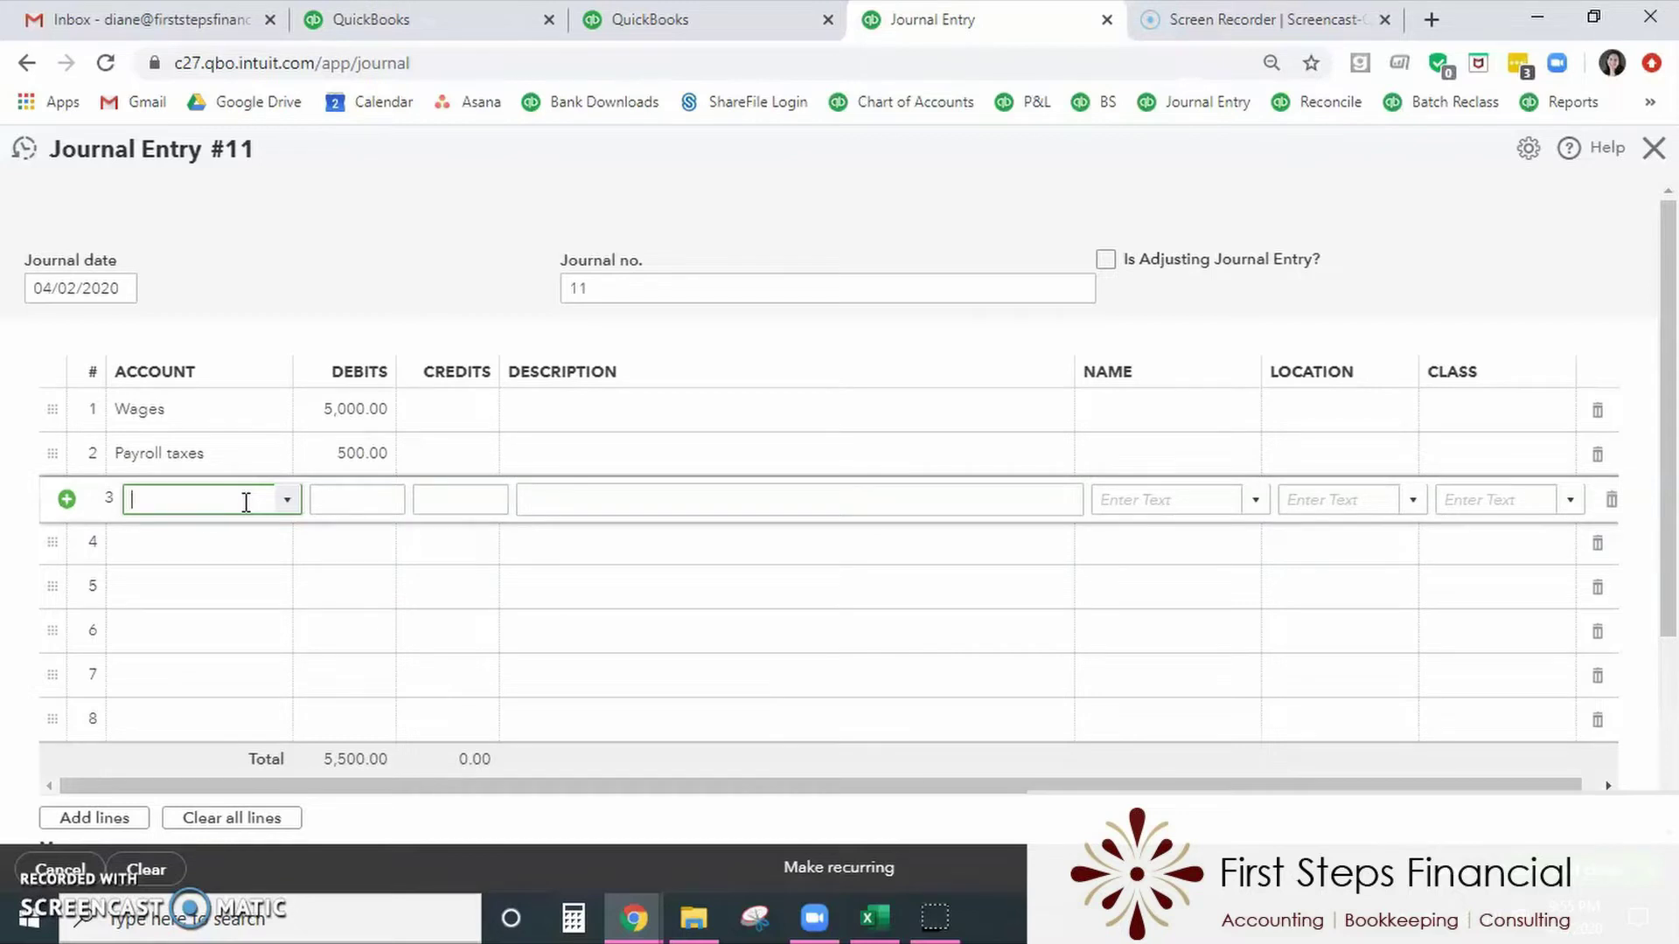
{"action": "type", "text": "pp"}
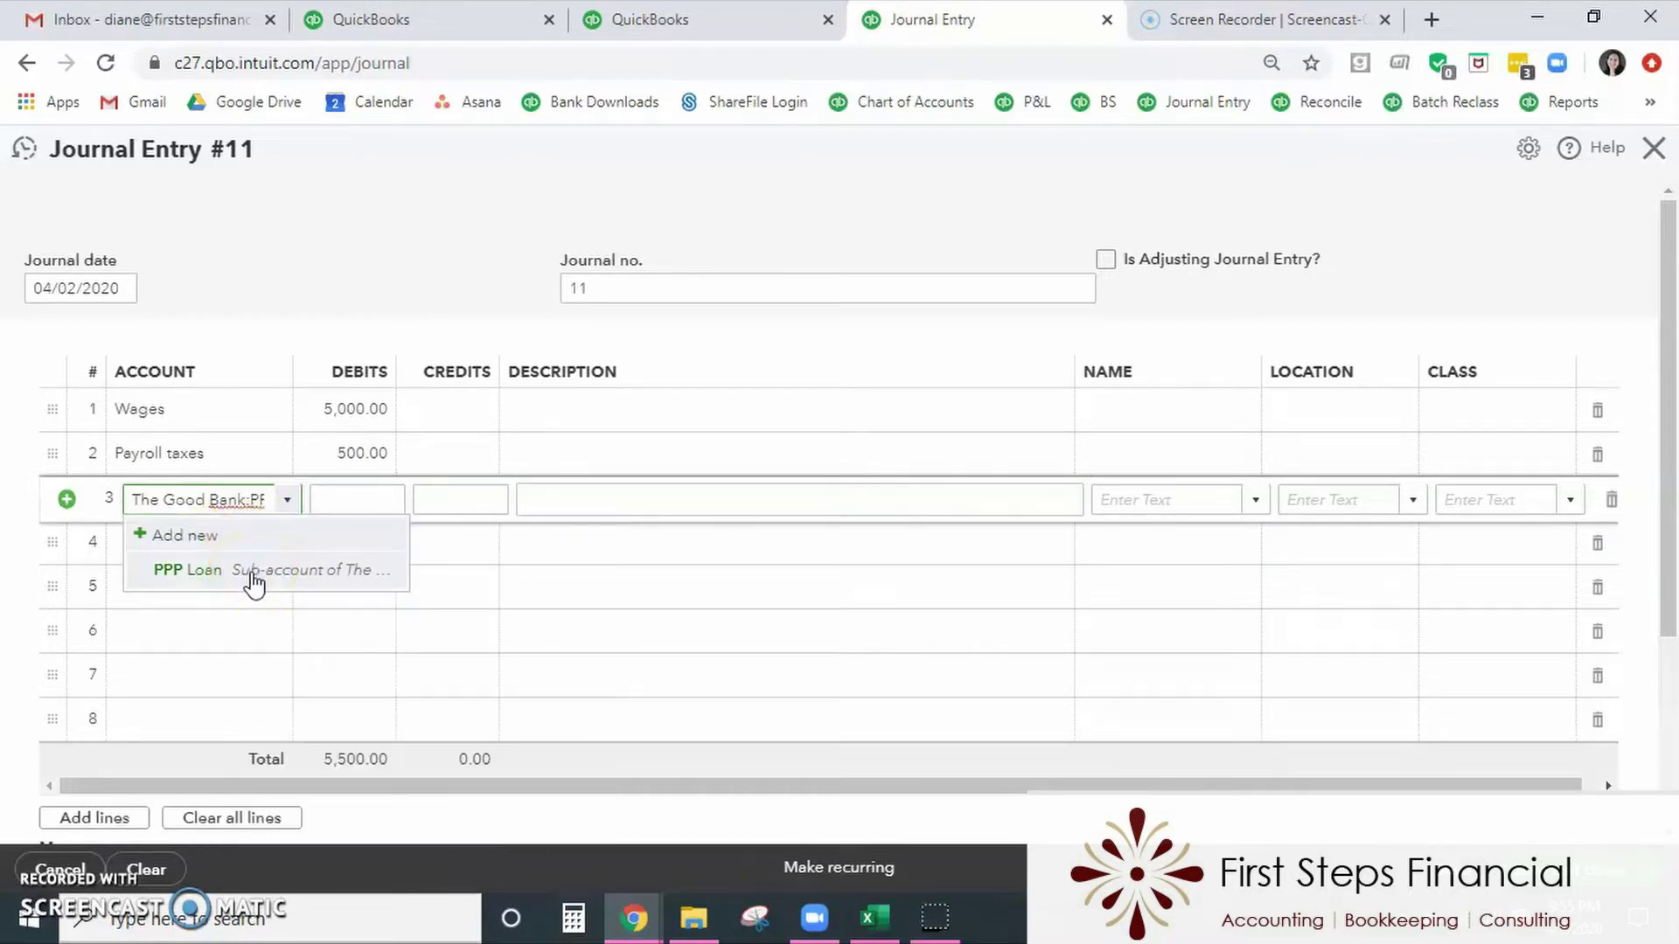
{"action": "left_click", "coordinate": [205, 512]}
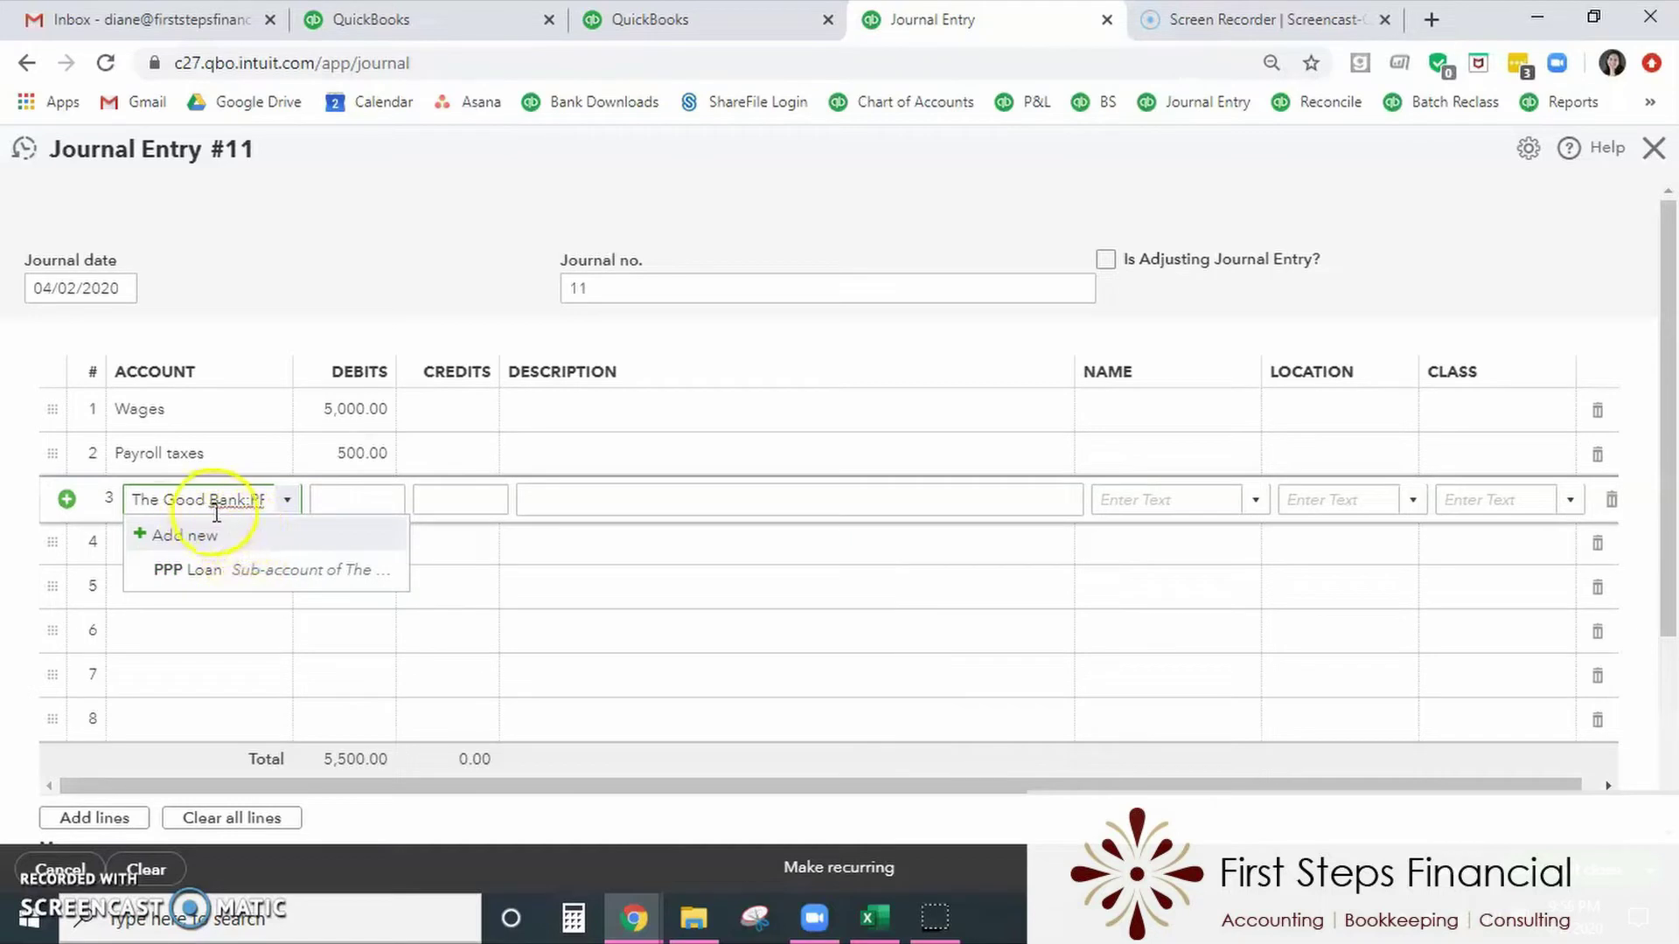
{"action": "left_click", "coordinate": [214, 573]}
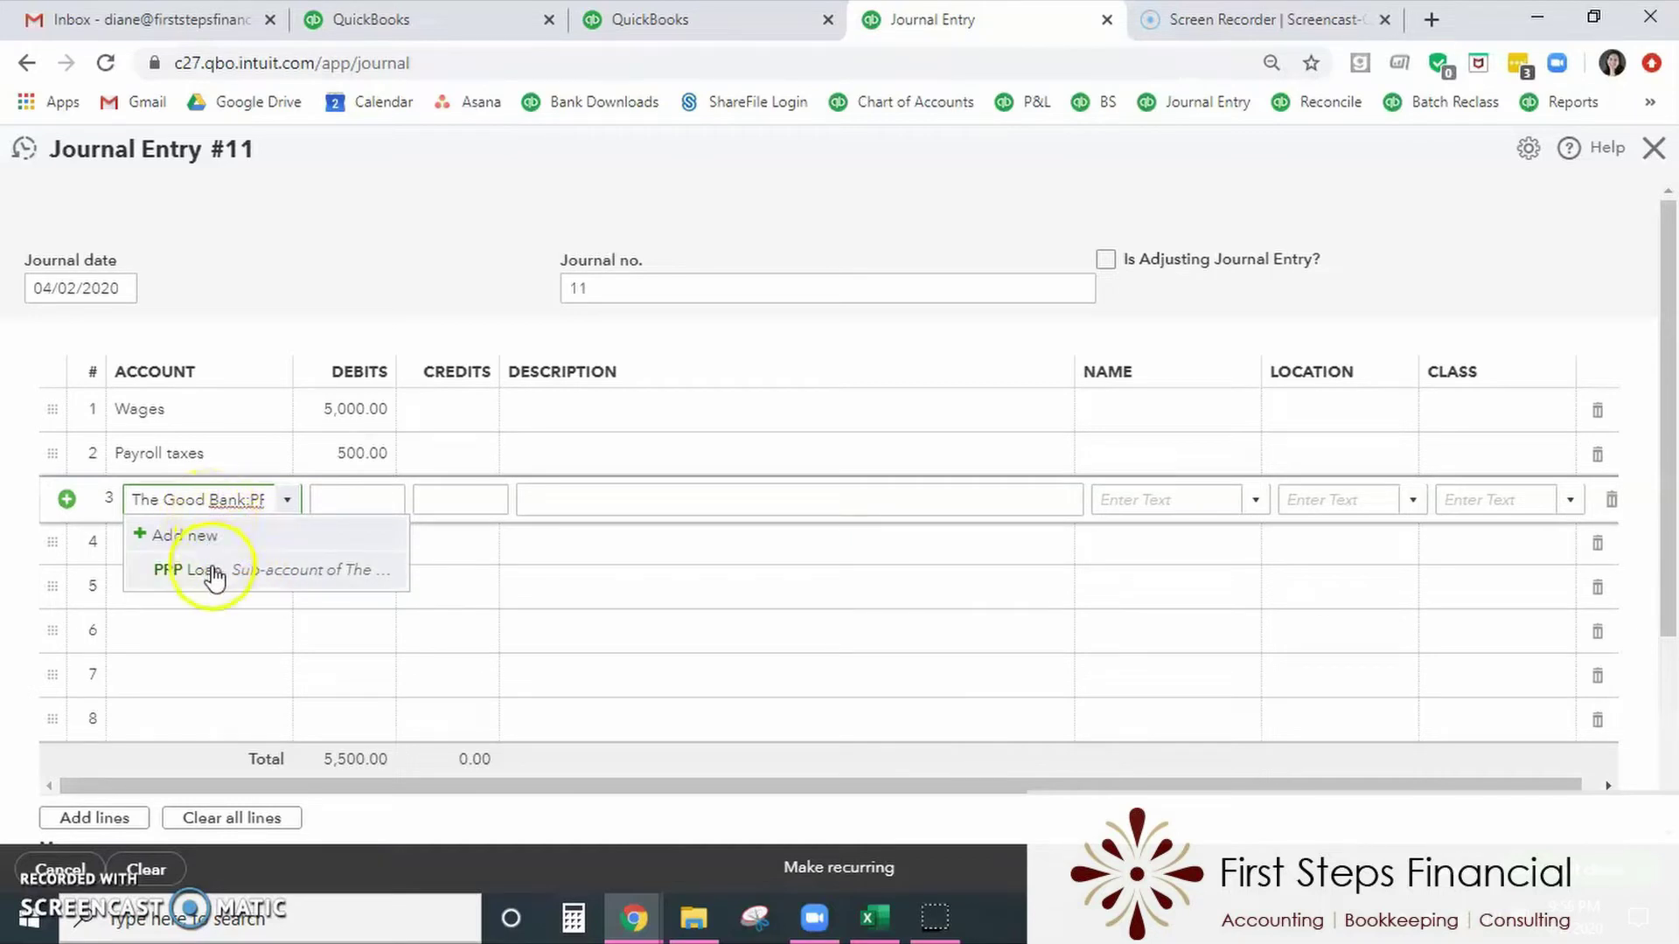
{"action": "left_click", "coordinate": [584, 513]}
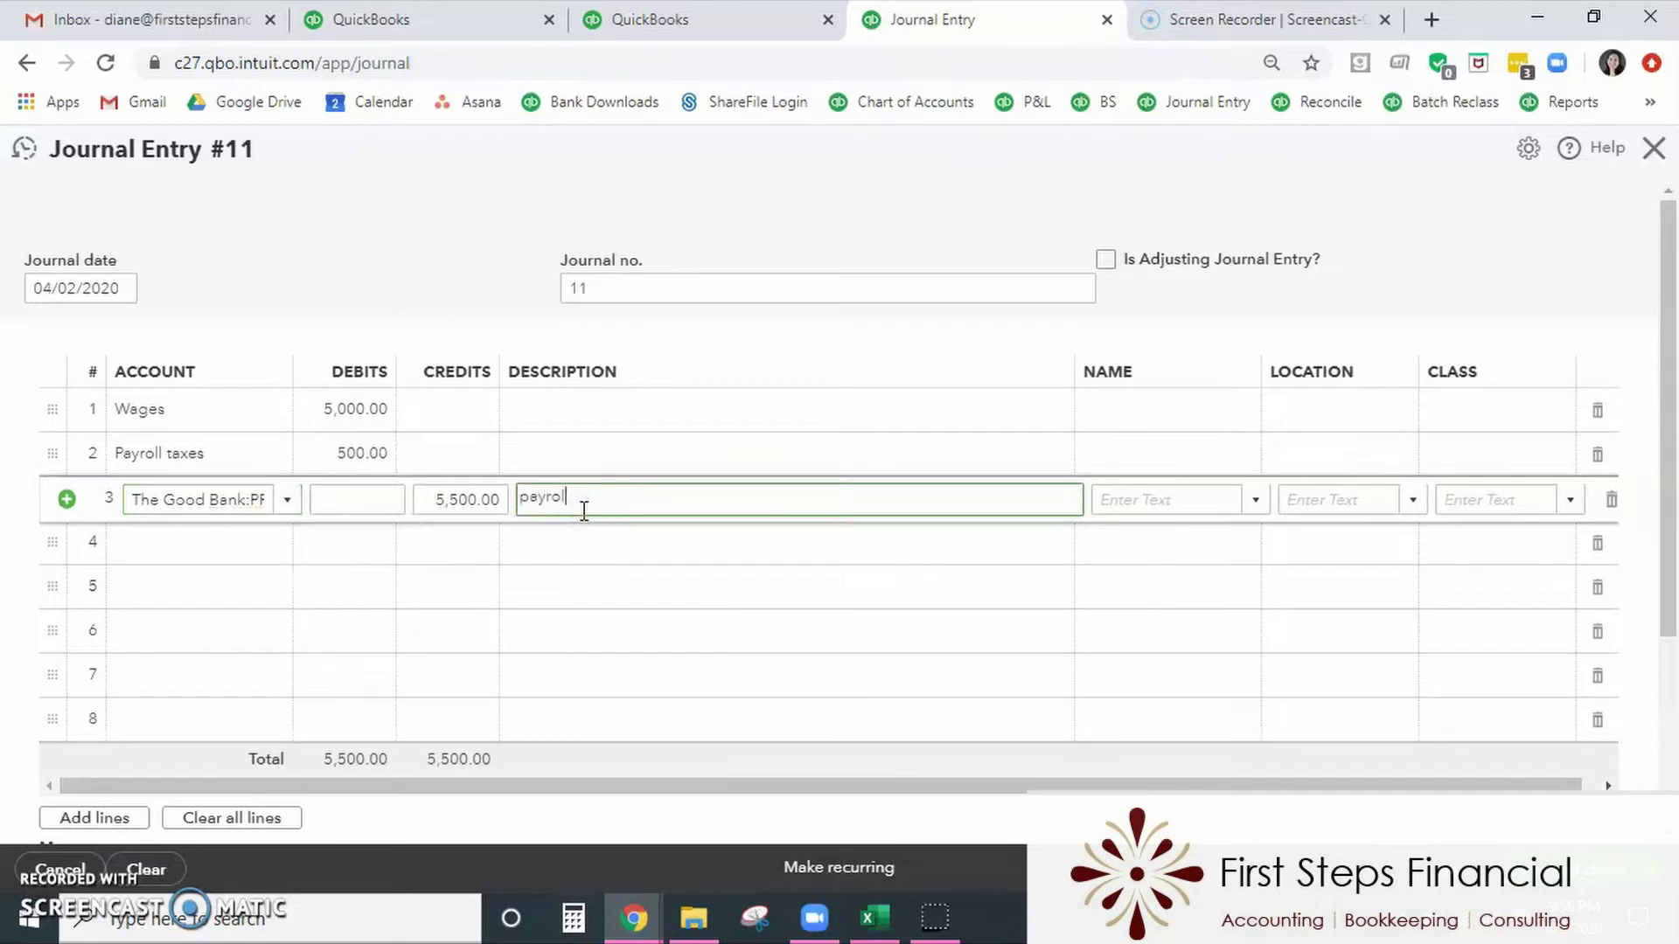
{"action": "type", "text": "payroll"}
{"action": "key", "text": "Return"}
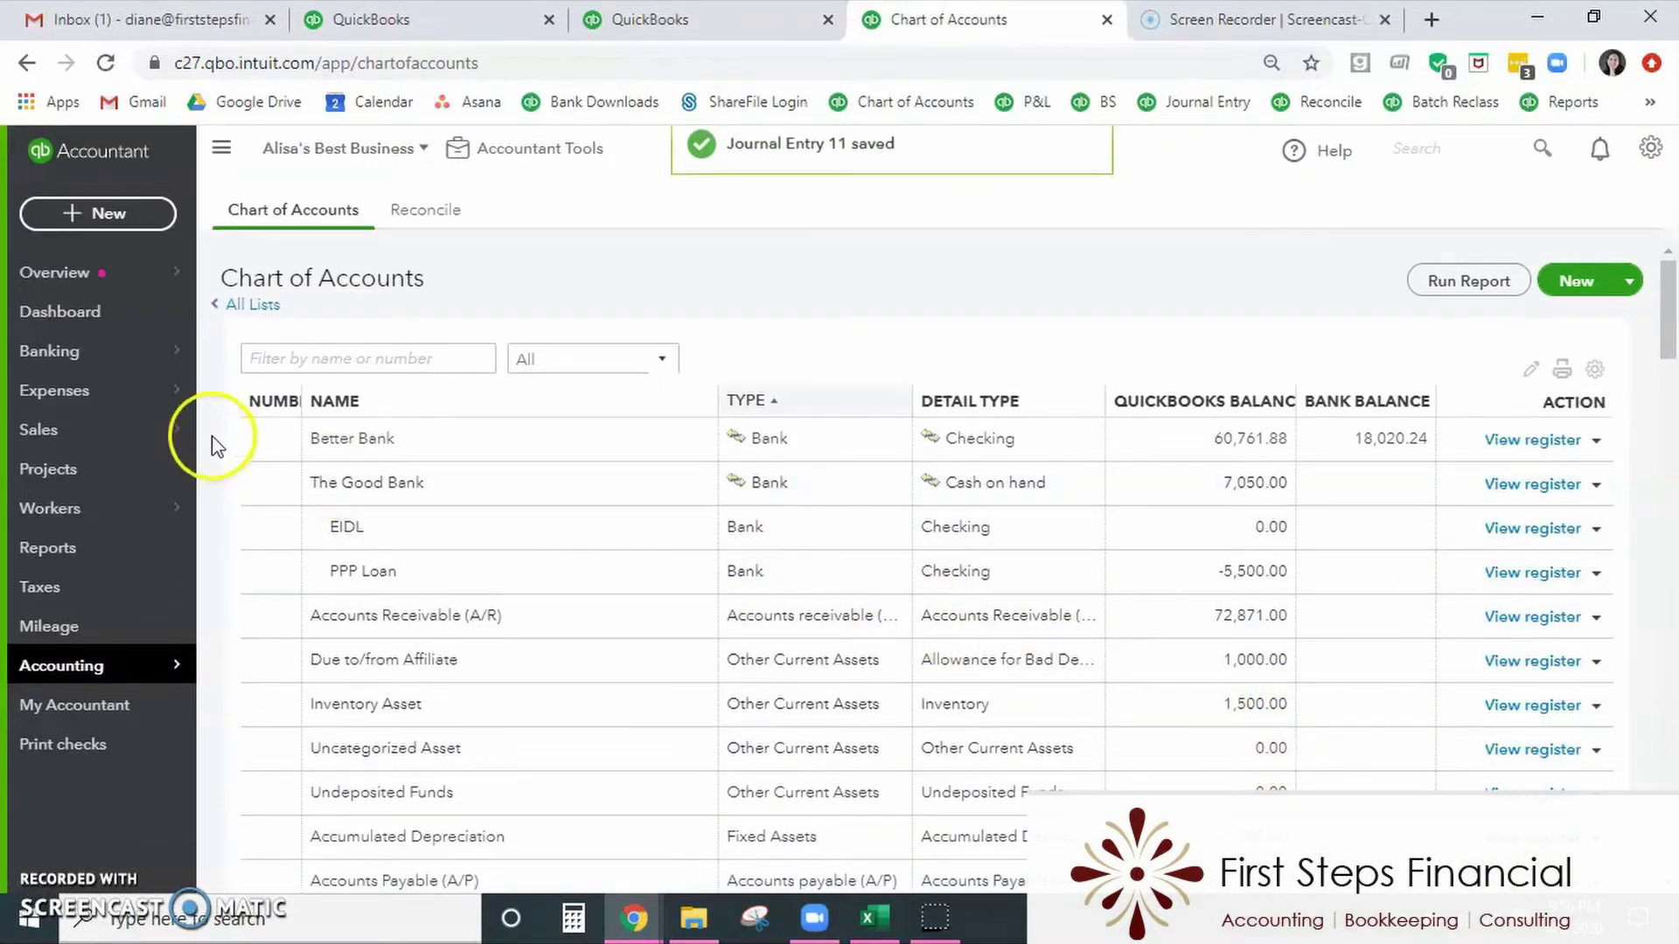
Open the Princeton Sunoco transaction awaiting review in The Good Bank's bank feed.
{"action": "left_click", "coordinate": [81, 349]}
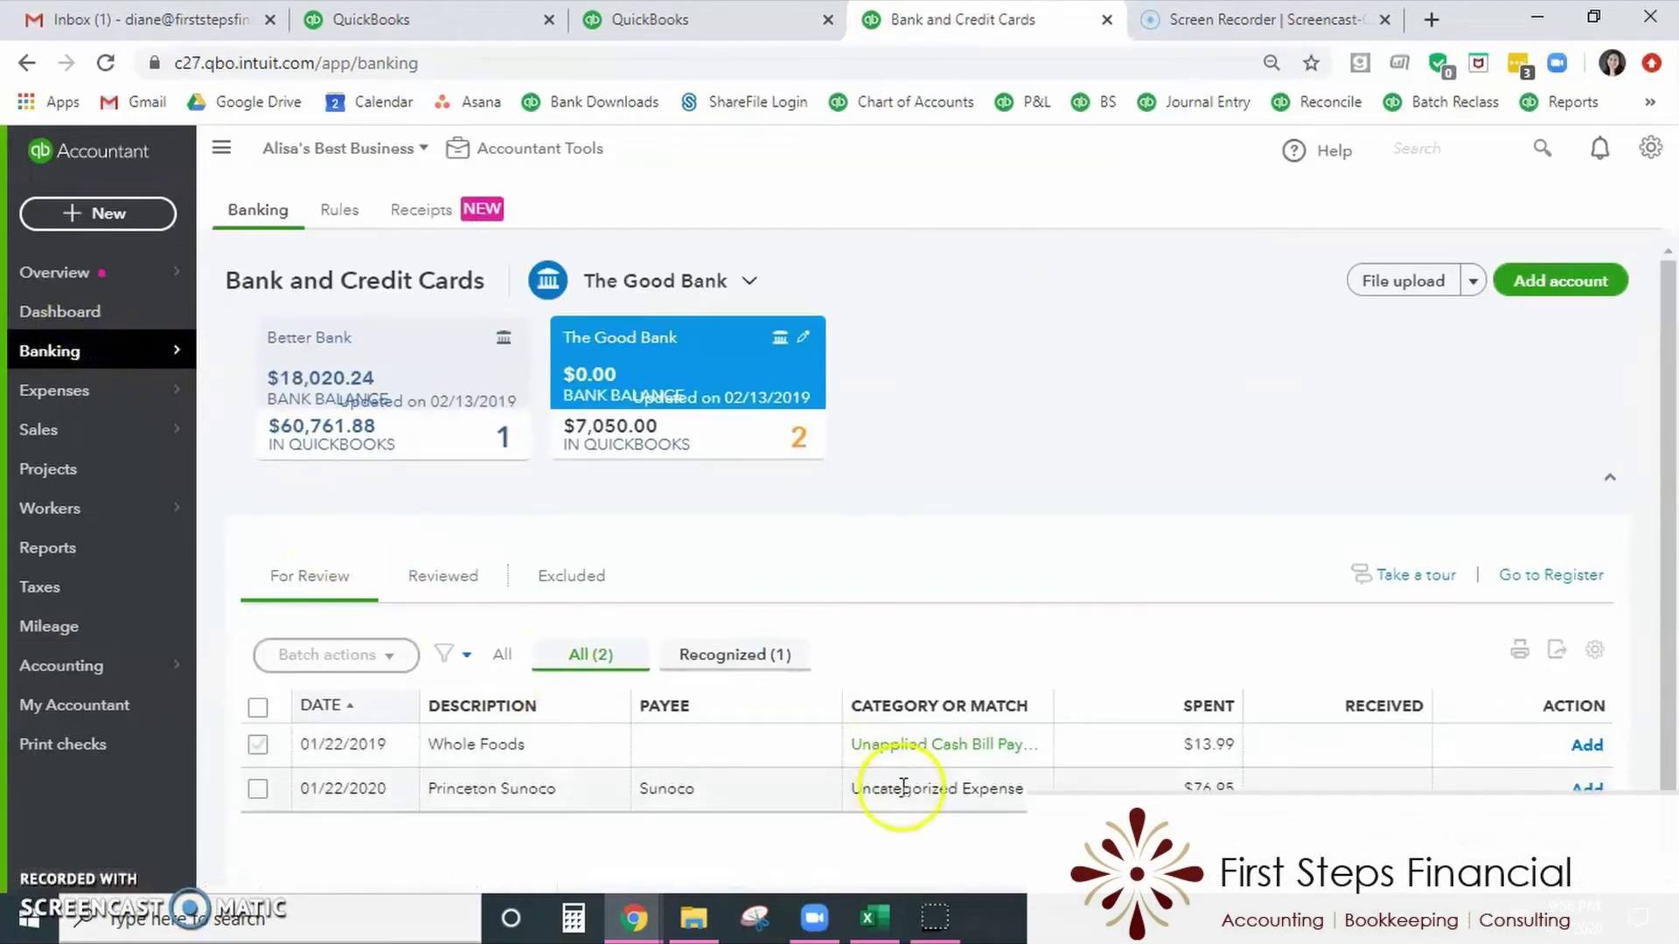
{"action": "left_click", "coordinate": [903, 786]}
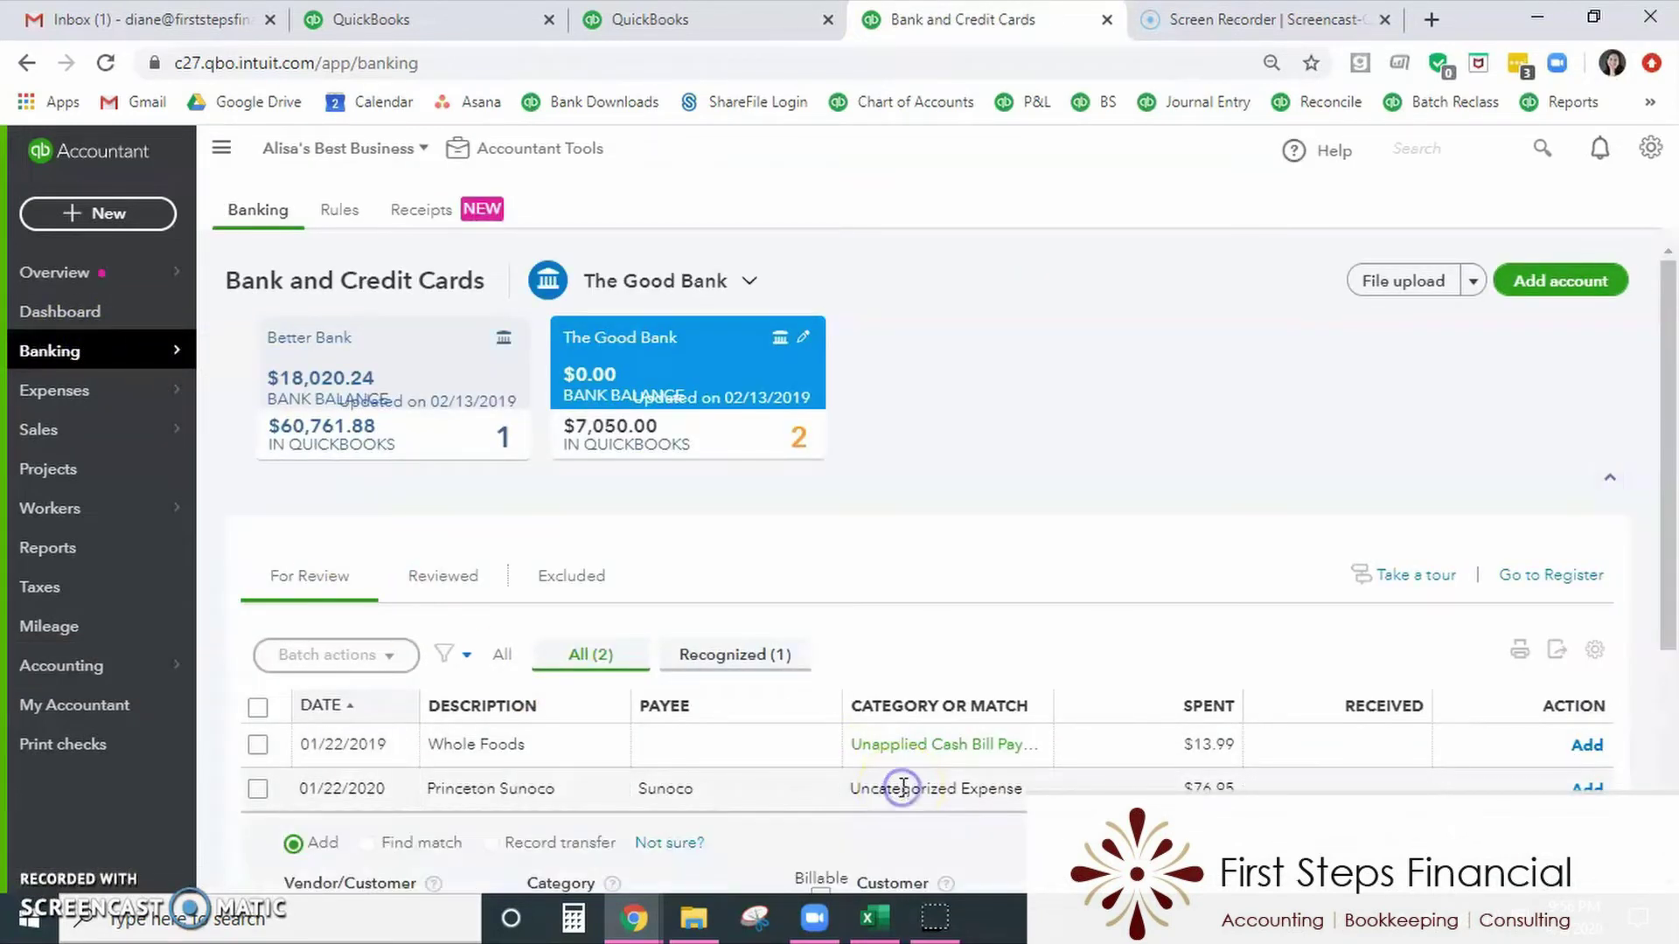
{"action": "scroll", "coordinate": [885, 784], "scroll_direction": "down", "scroll_amount": 1}
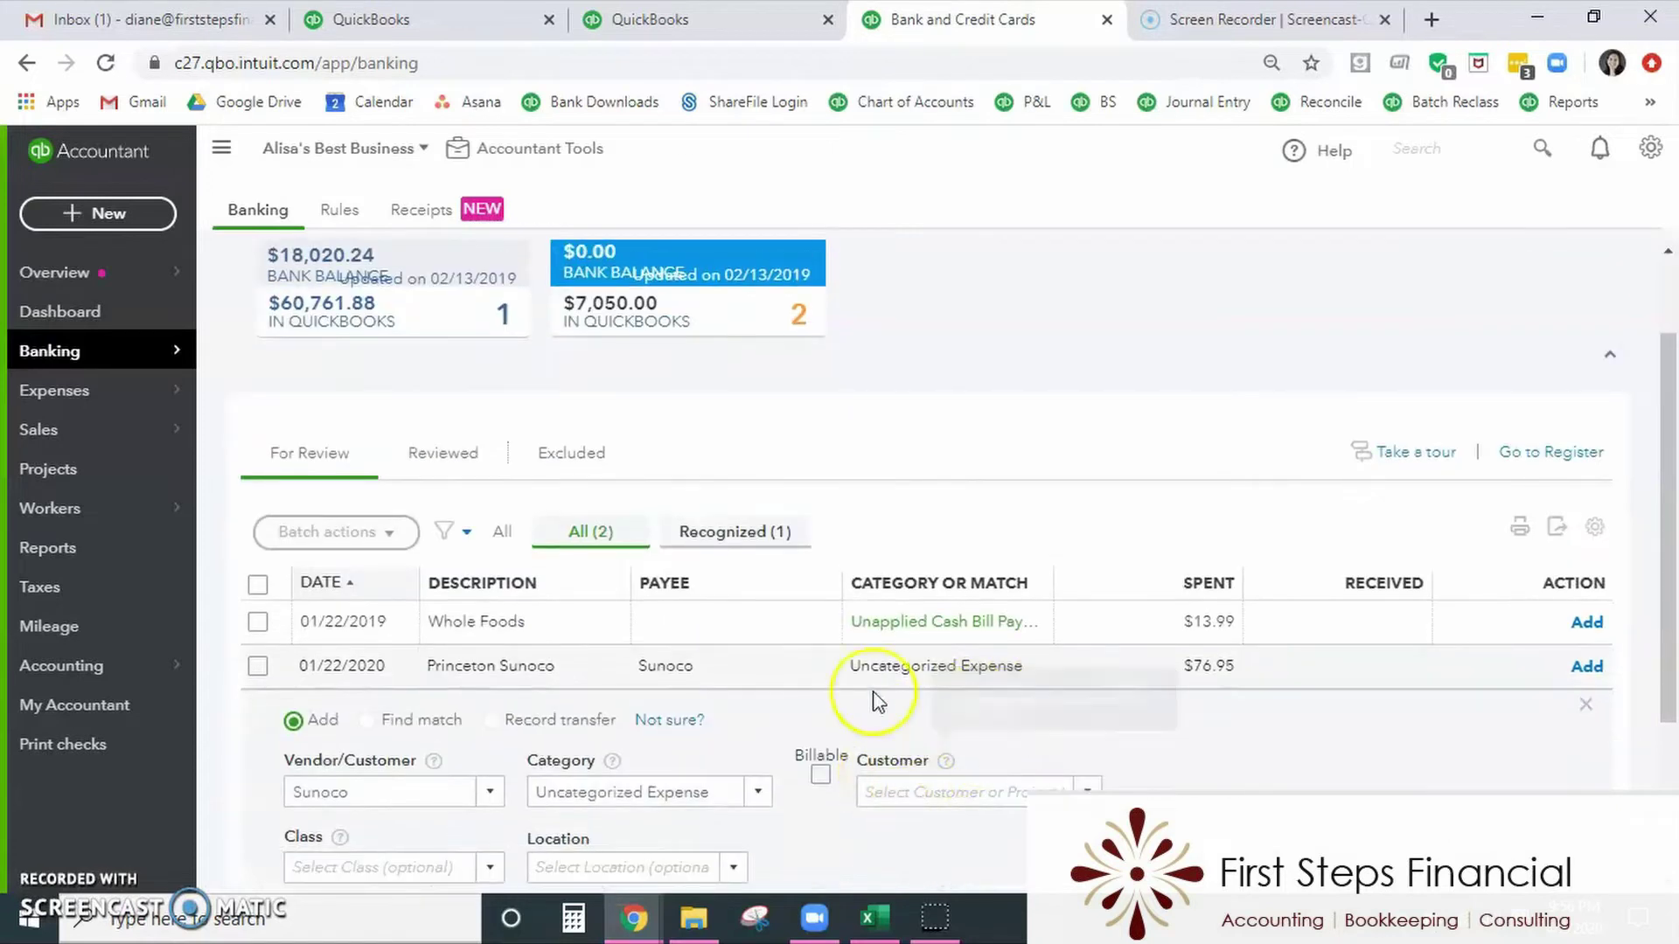
Set the Princeton Sunoco transaction's category to Cost of Goods Sold.
{"action": "left_click", "coordinate": [638, 794]}
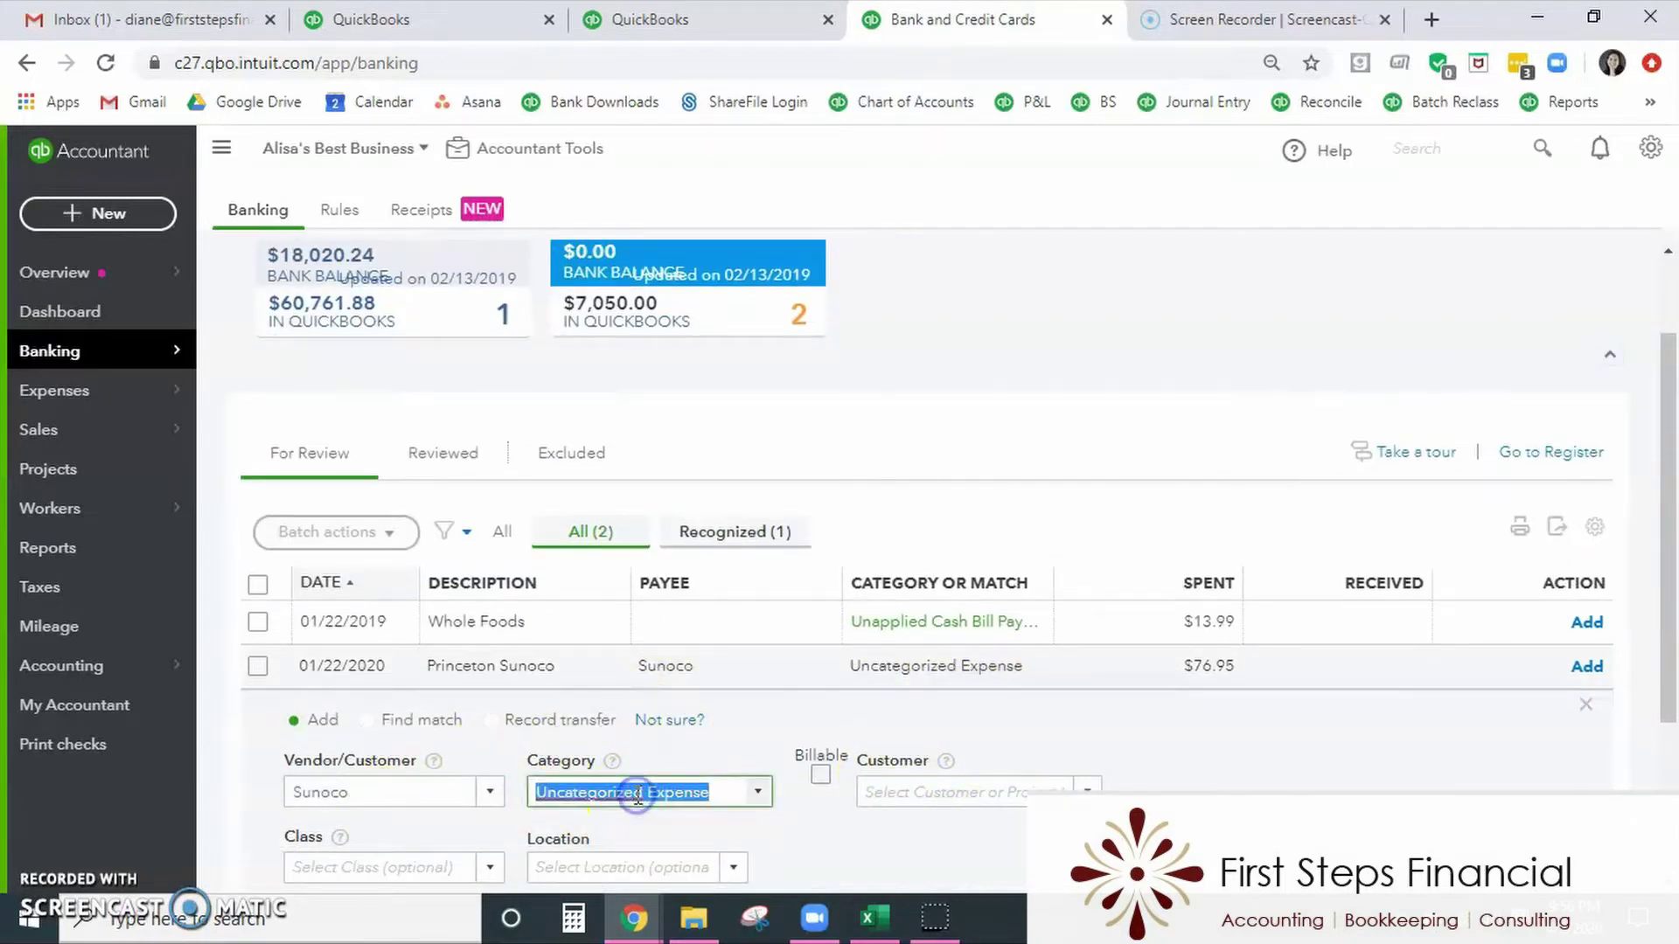
{"action": "type", "text": "cost"}
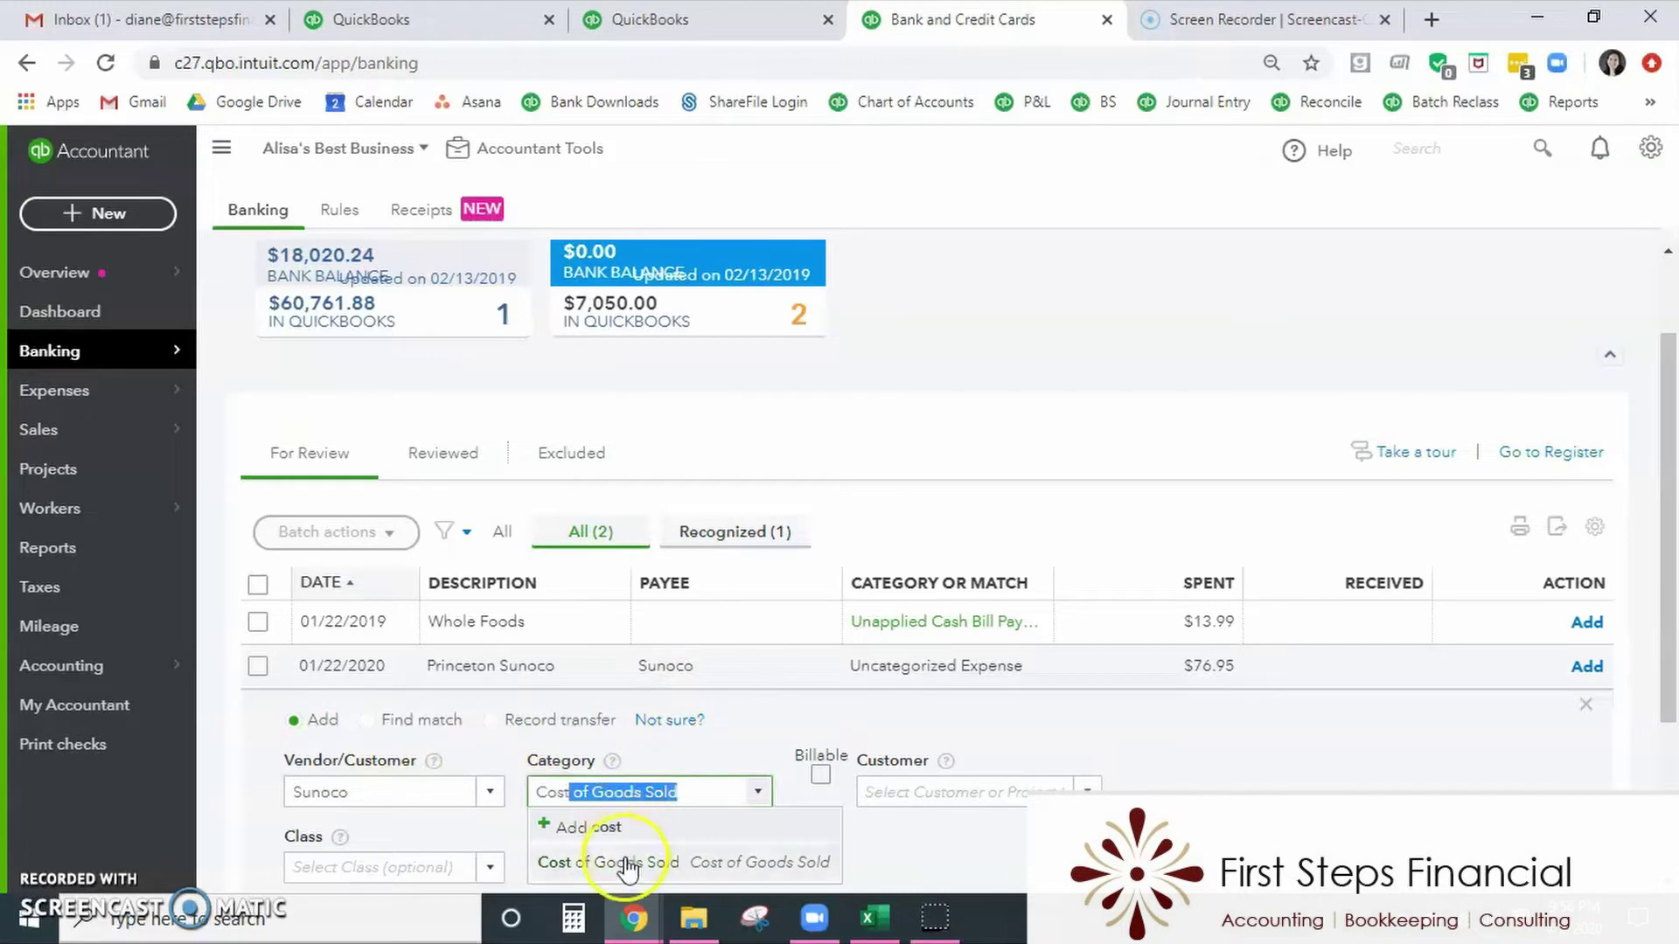
{"action": "left_click", "coordinate": [629, 859]}
Categorize the Princeton Sunoco transaction as automobile fuel and add it to the books.
{"action": "scroll", "coordinate": [551, 699], "scroll_direction": "down", "scroll_amount": 1}
{"action": "double_click", "coordinate": [599, 669]}
{"action": "triple_click", "coordinate": [599, 670]}
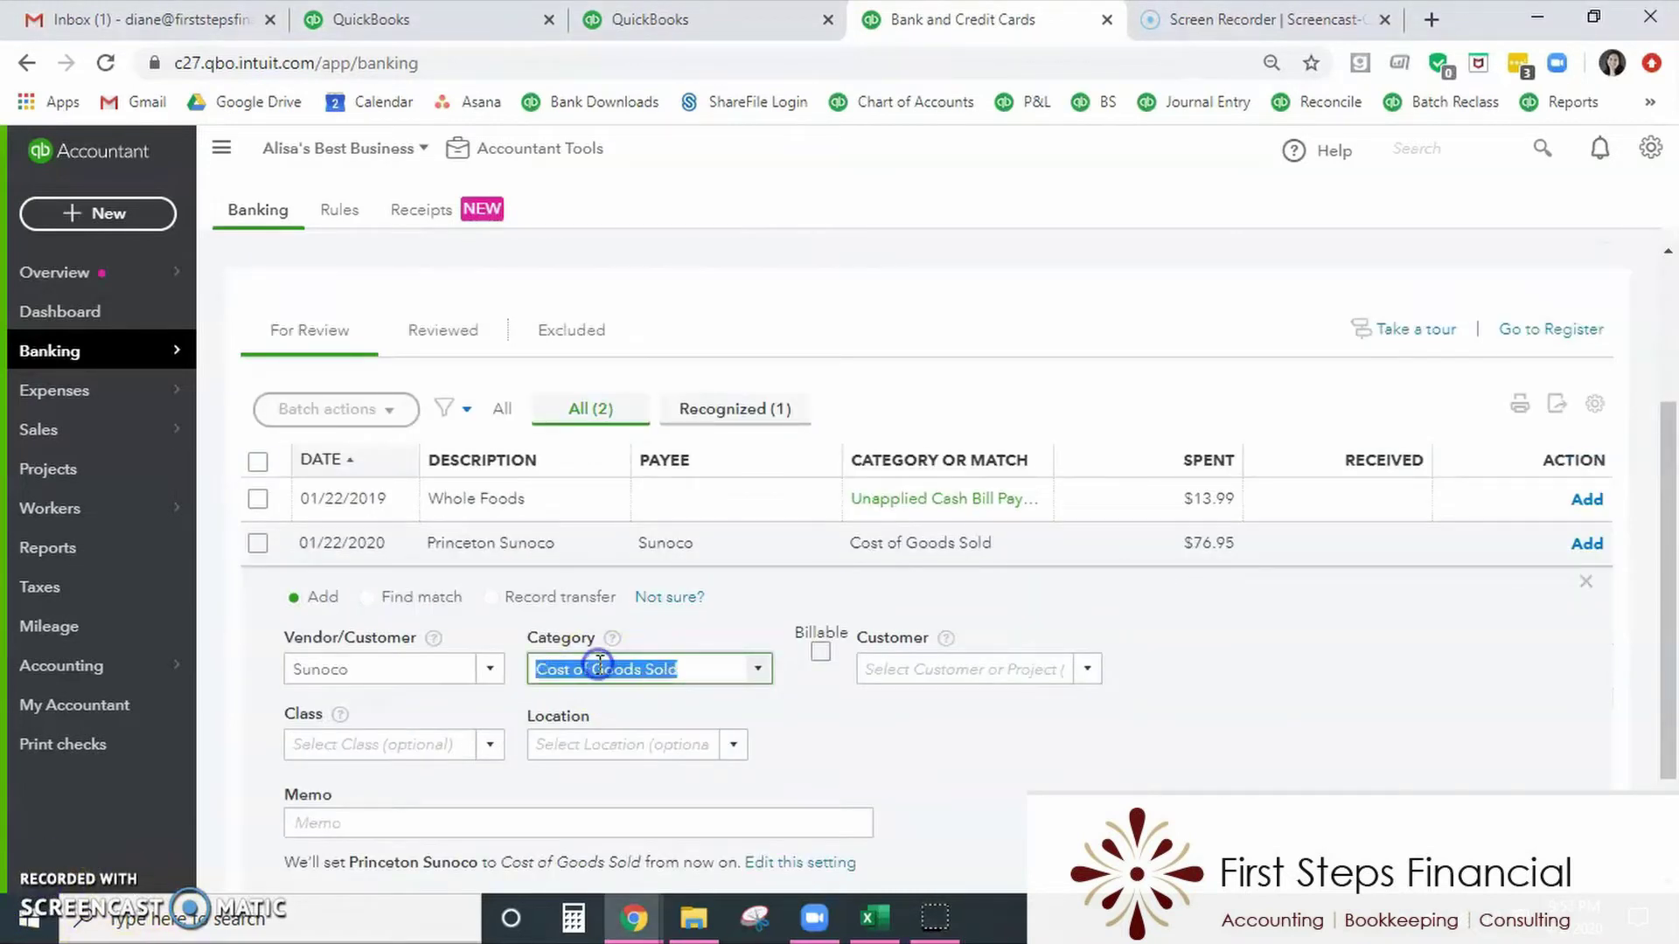
{"action": "type", "text": "fu"}
{"action": "left_click", "coordinate": [628, 726]}
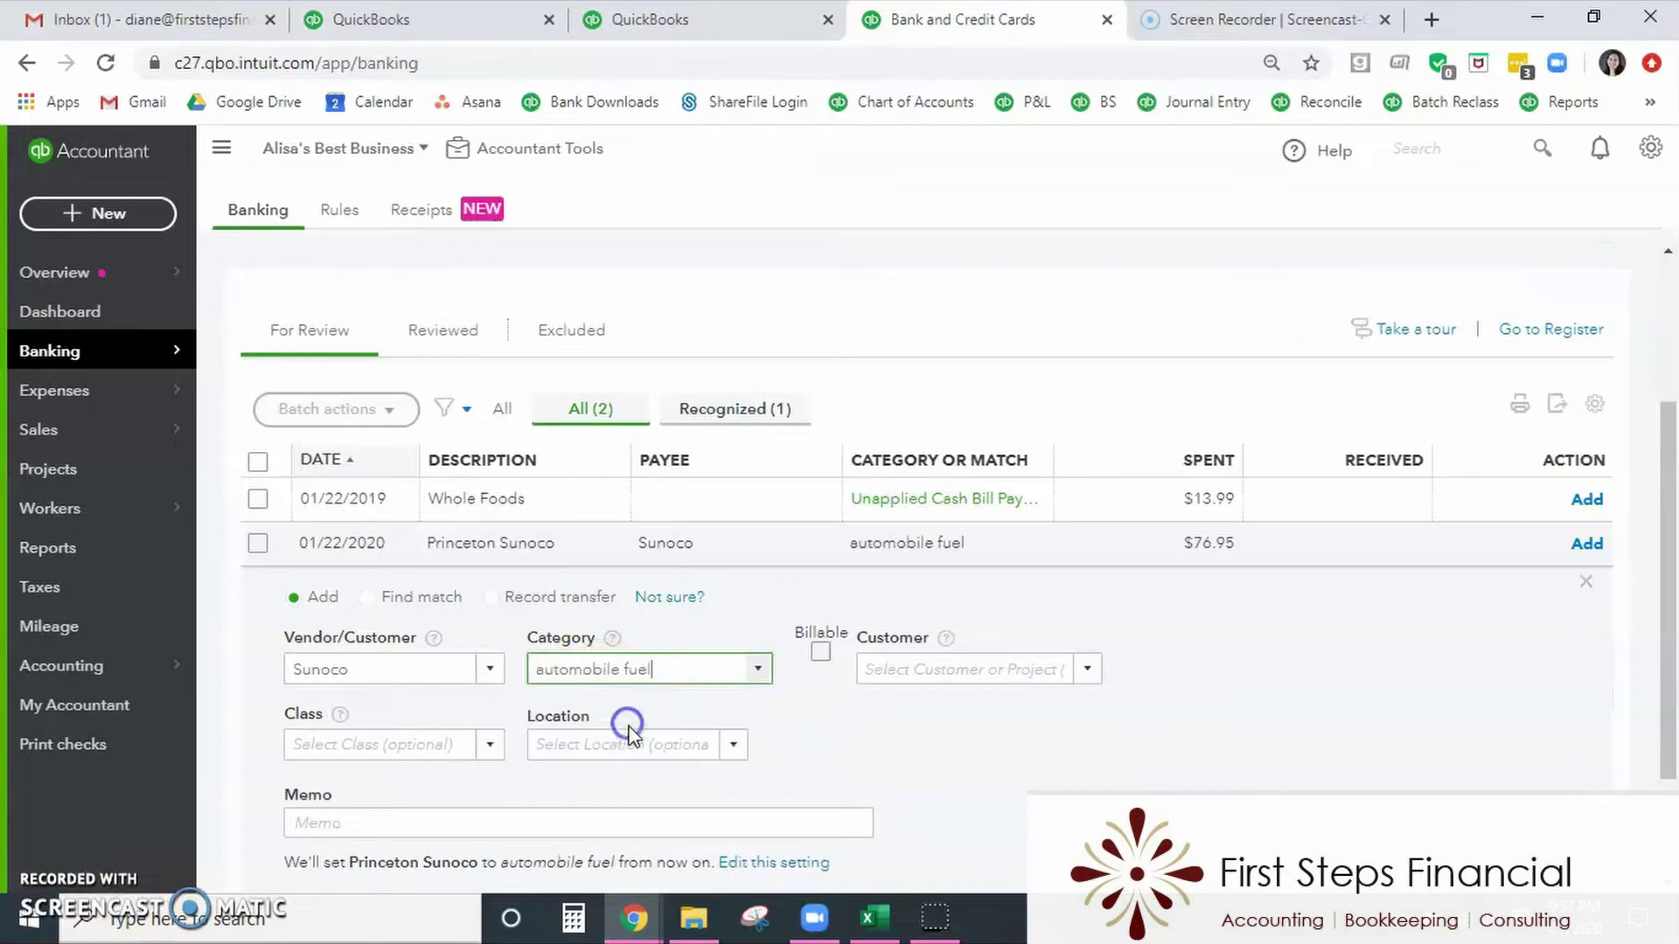
{"action": "scroll", "coordinate": [1375, 726], "scroll_direction": "down", "scroll_amount": 1}
{"action": "left_click", "coordinate": [1551, 785]}
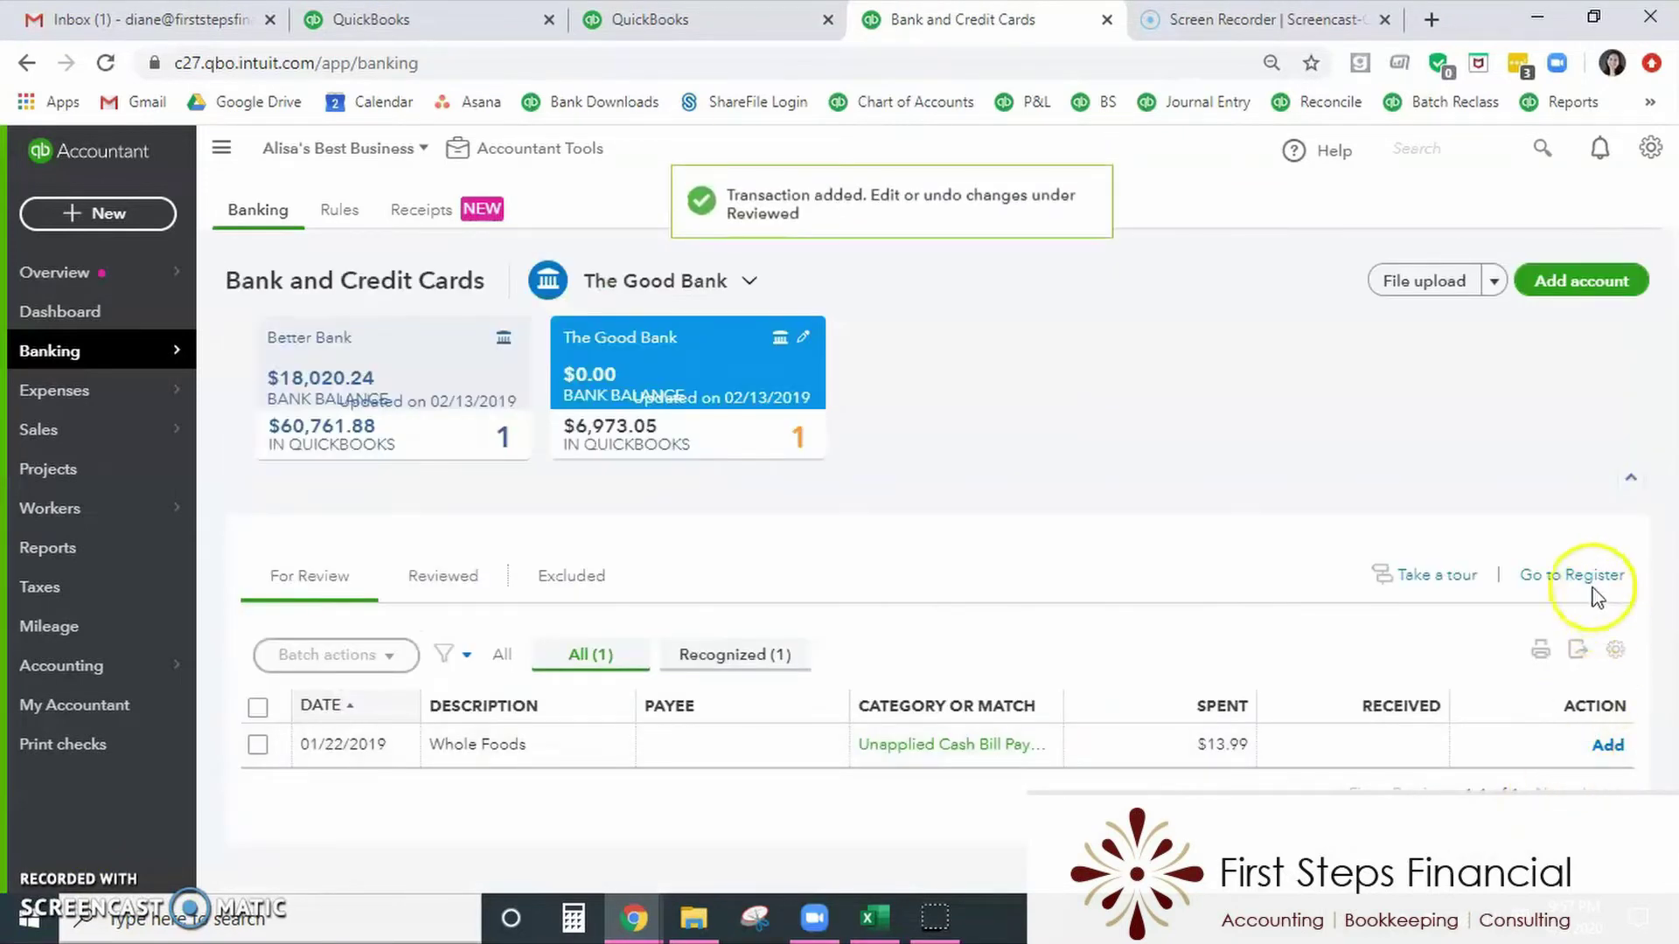
From The Good Bank's register, edit the Sunoco expense, change its payment account to the EIDL sub-account, and save it.
{"action": "left_click", "coordinate": [1586, 577]}
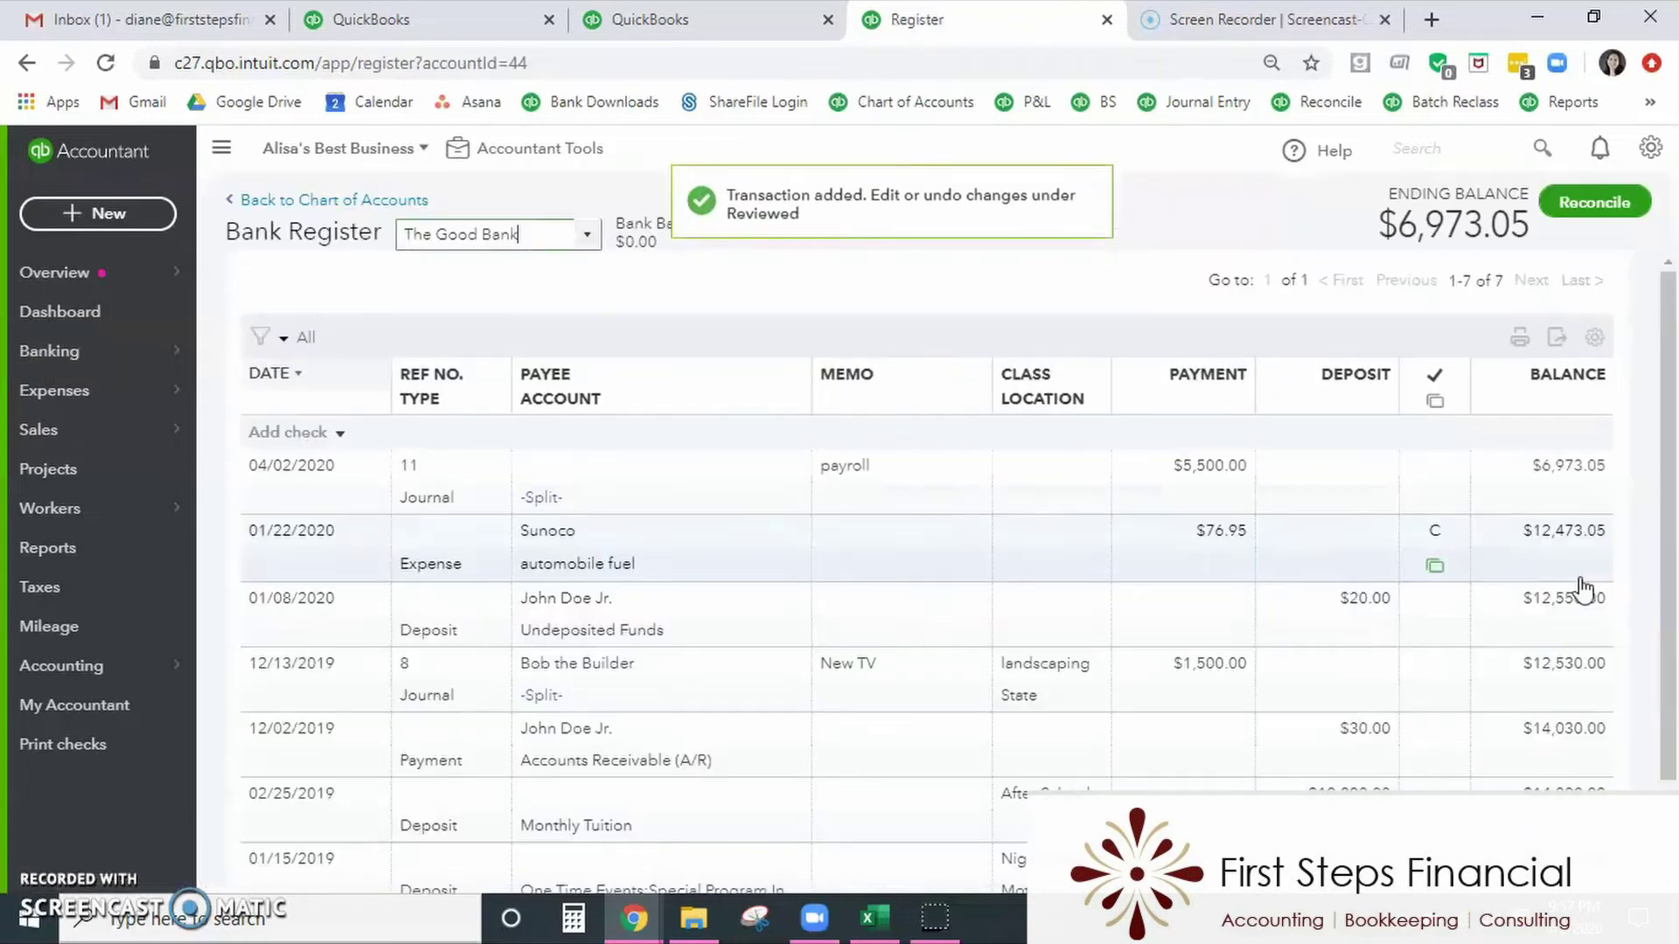
{"action": "left_click", "coordinate": [854, 543]}
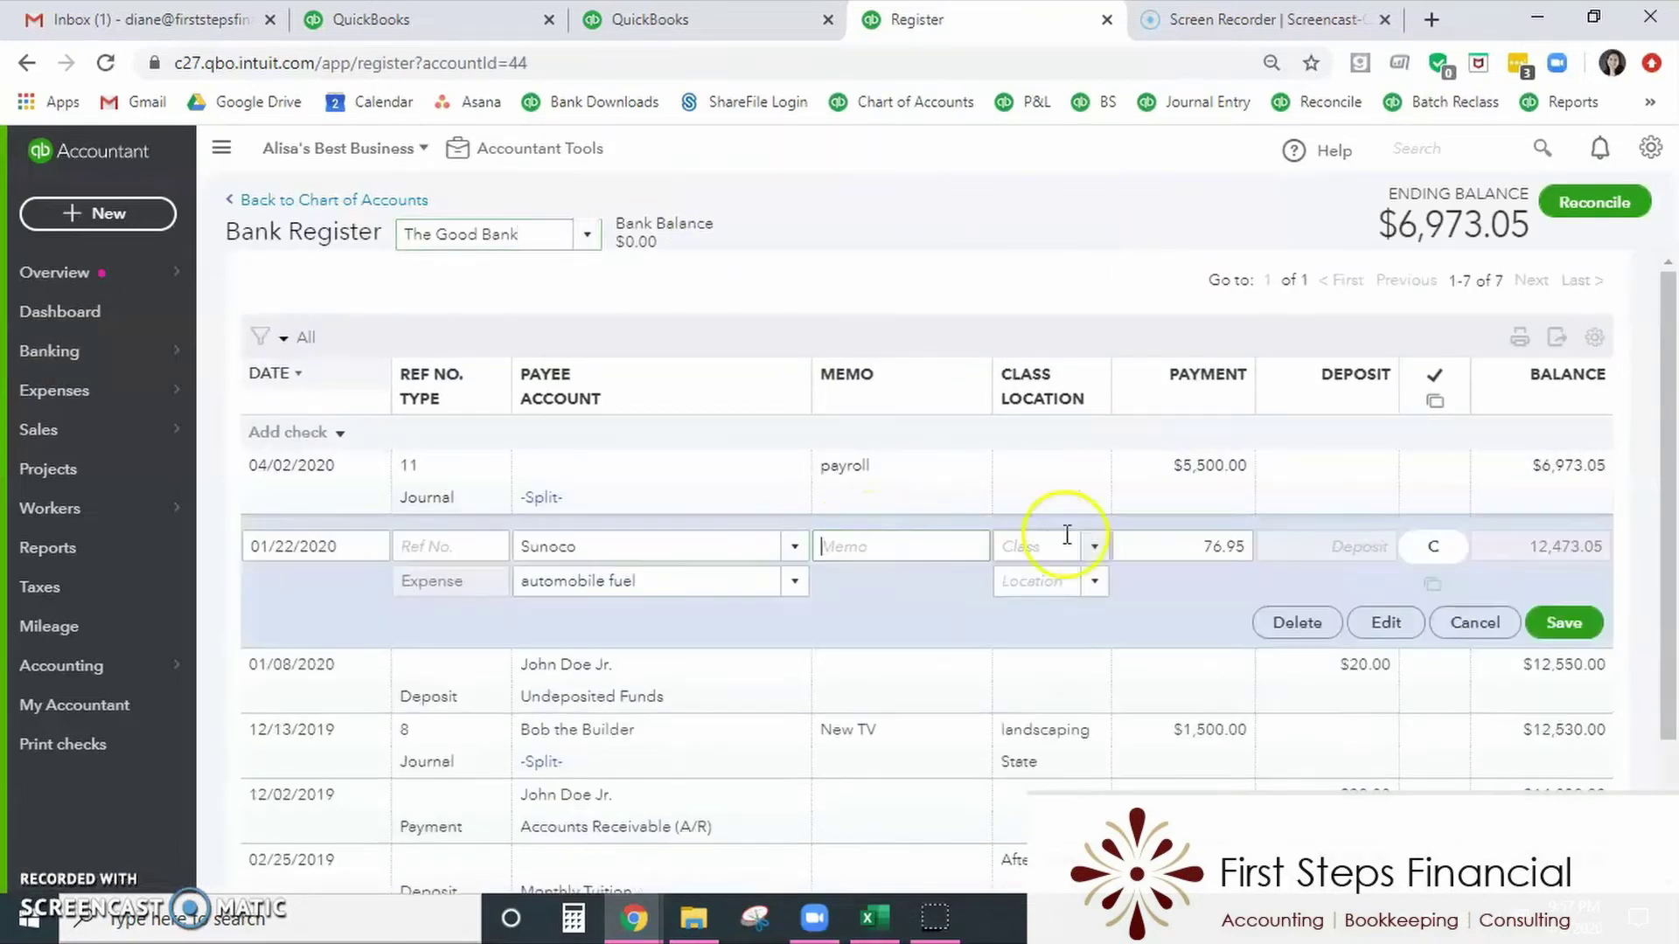
{"action": "left_click", "coordinate": [1378, 624]}
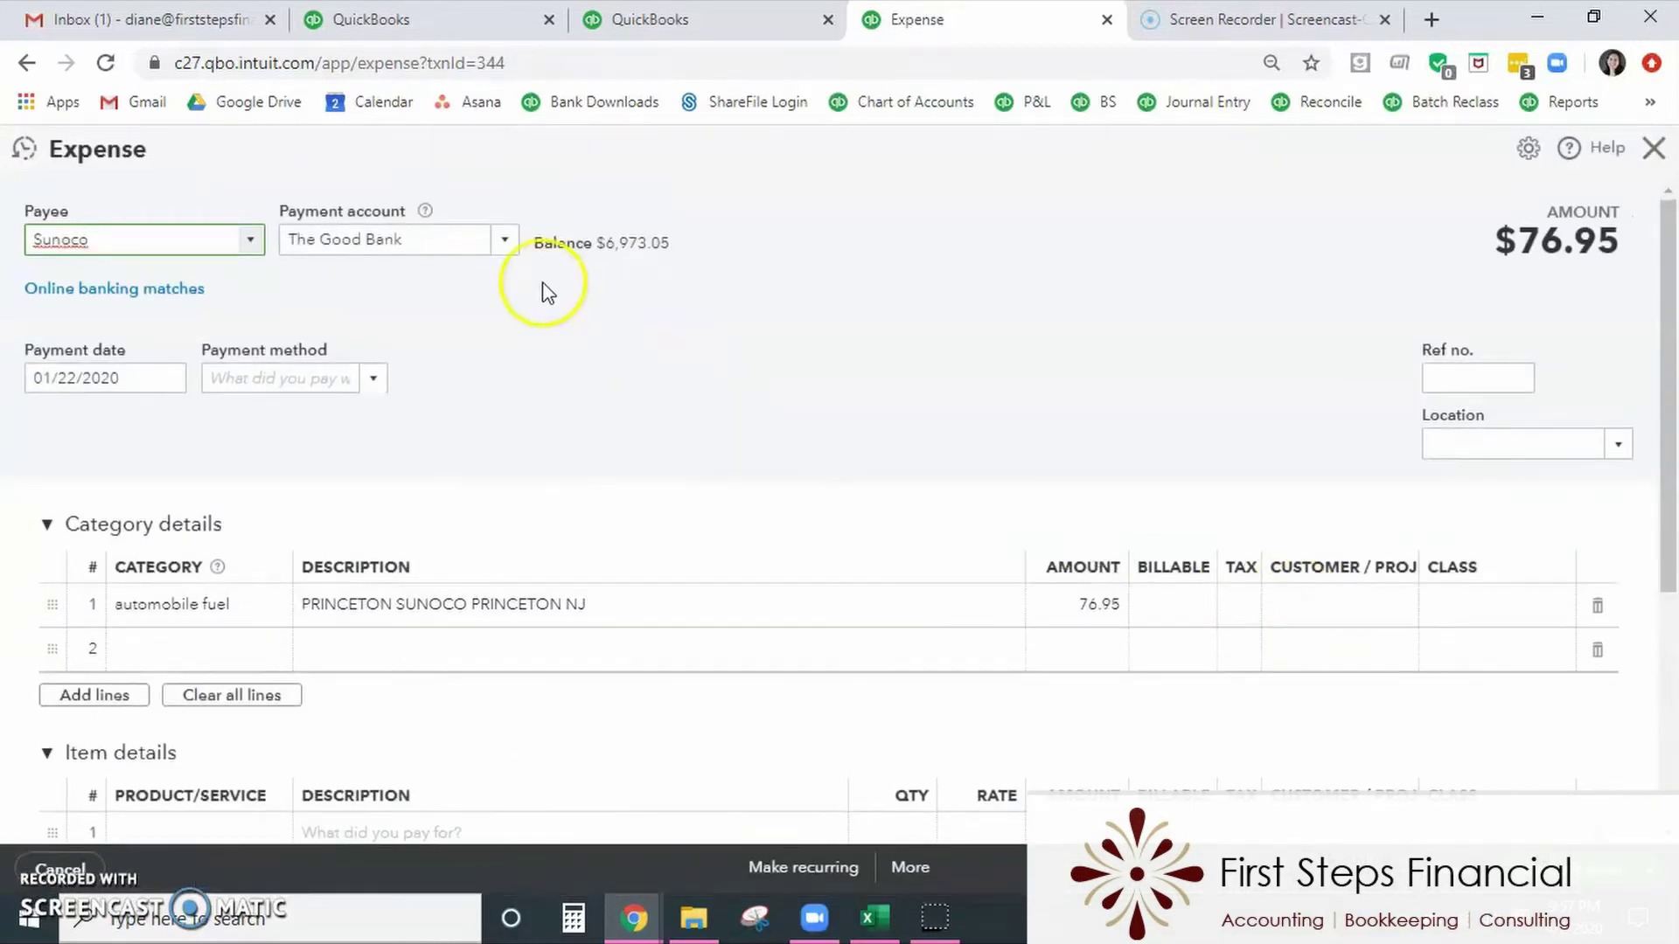
{"action": "left_click", "coordinate": [505, 245]}
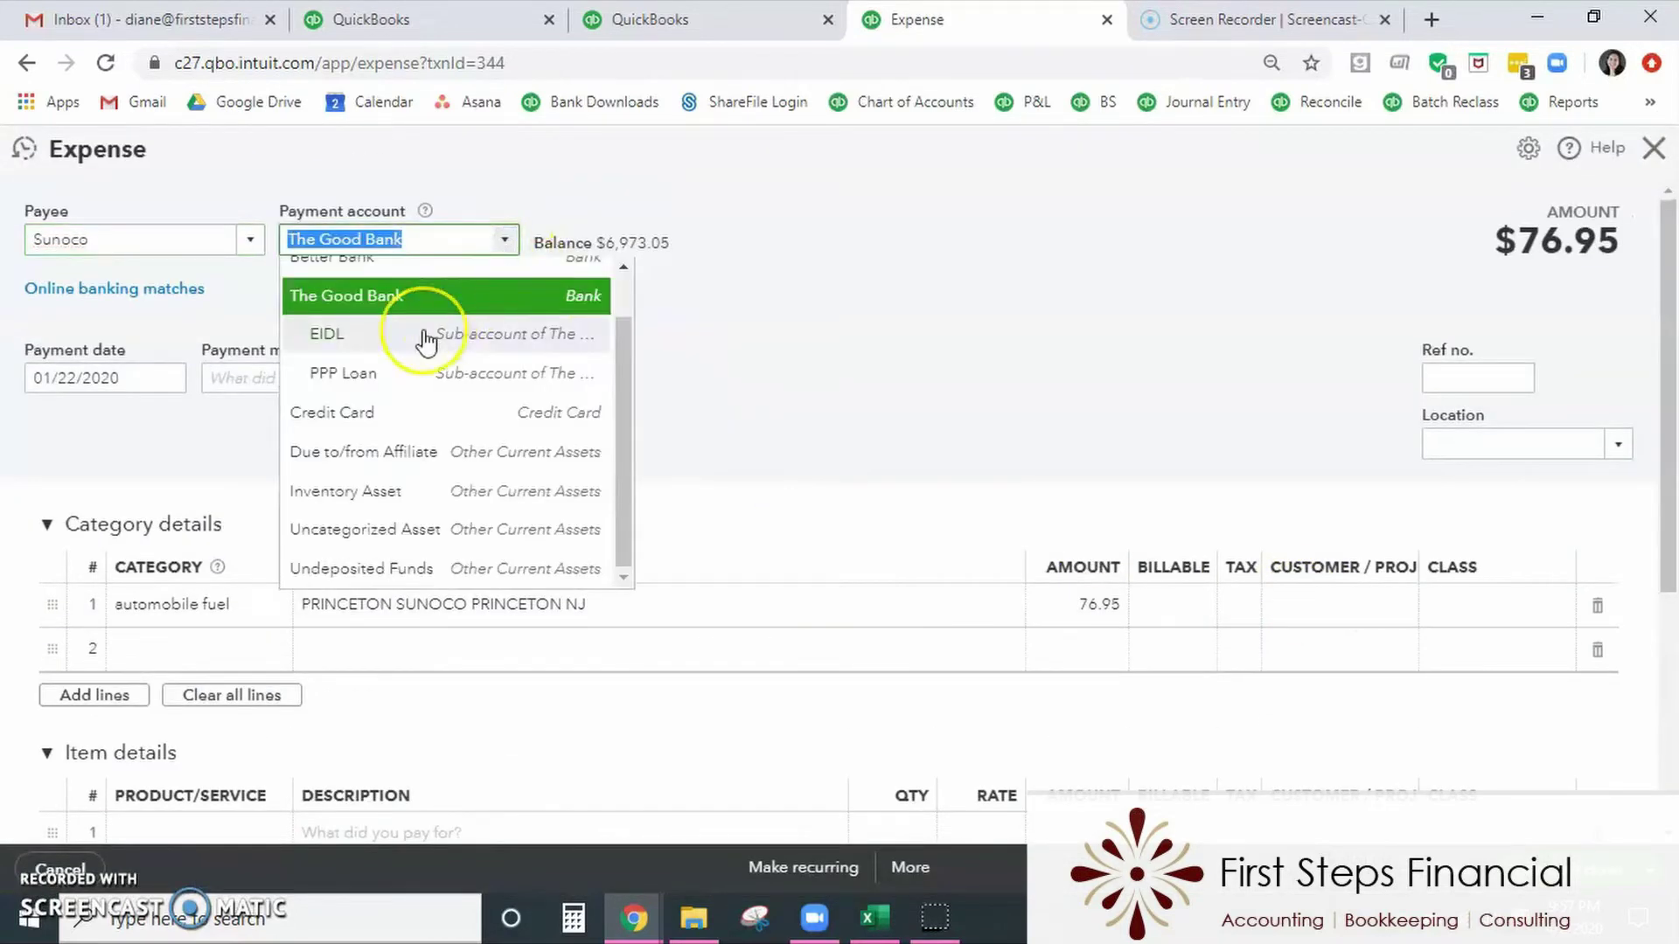
{"action": "left_click", "coordinate": [426, 338]}
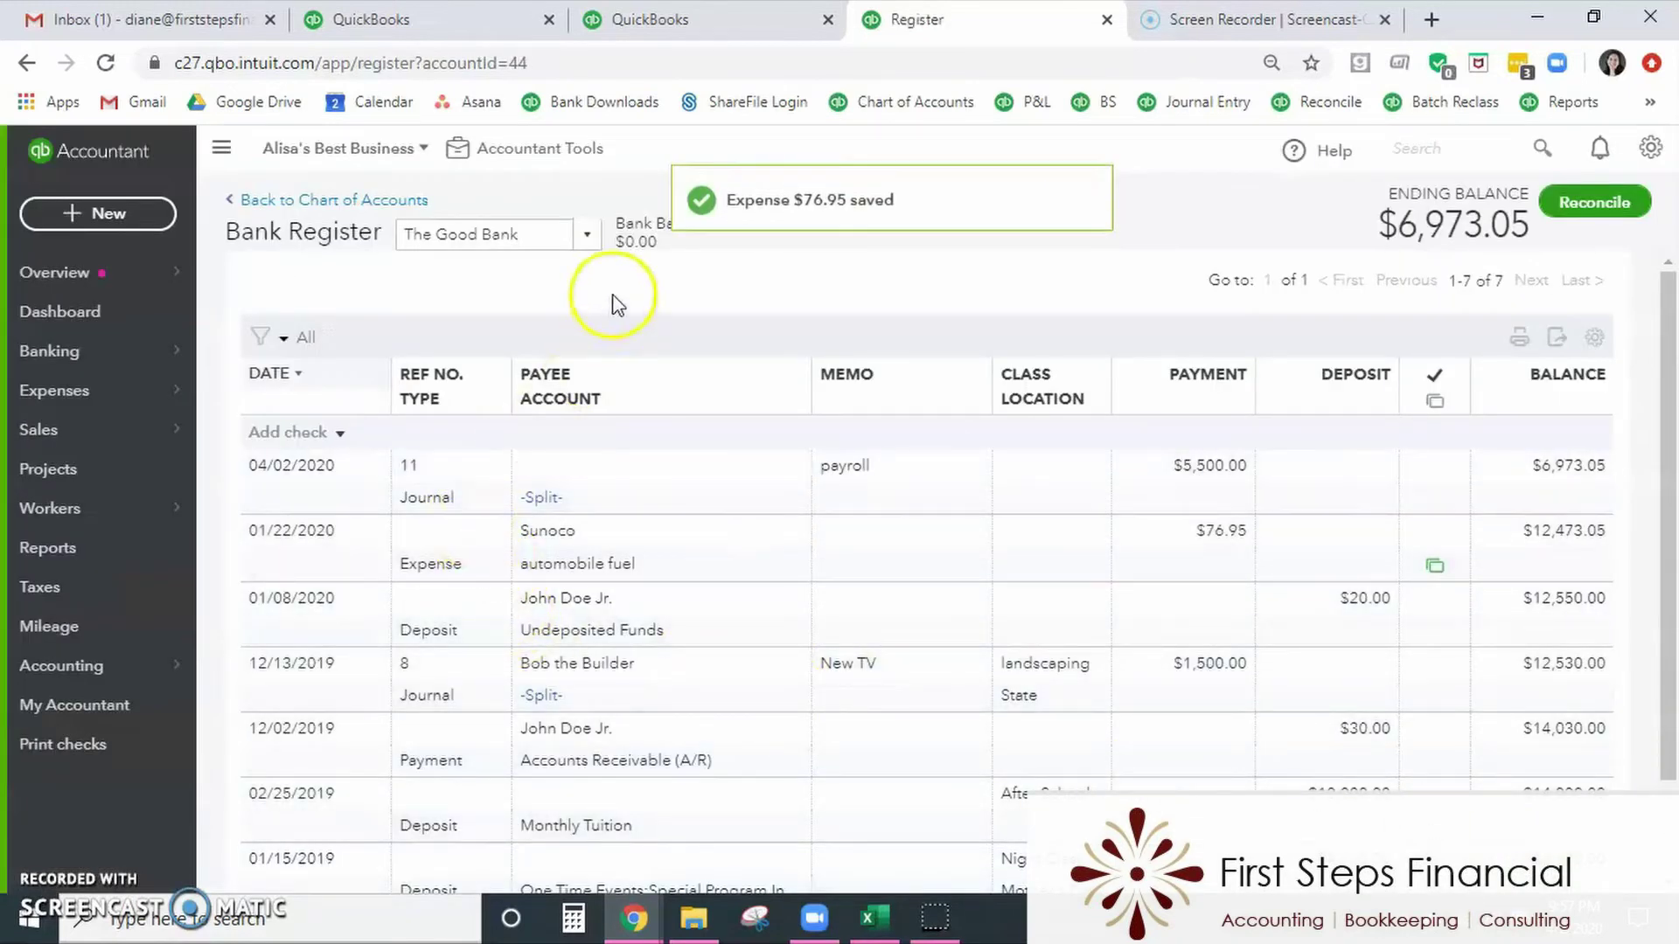
In the PPP Loan sub-account's register, add a check payable to Landlord's R Us, declining to make it a bill payment.
{"action": "left_click", "coordinate": [595, 246]}
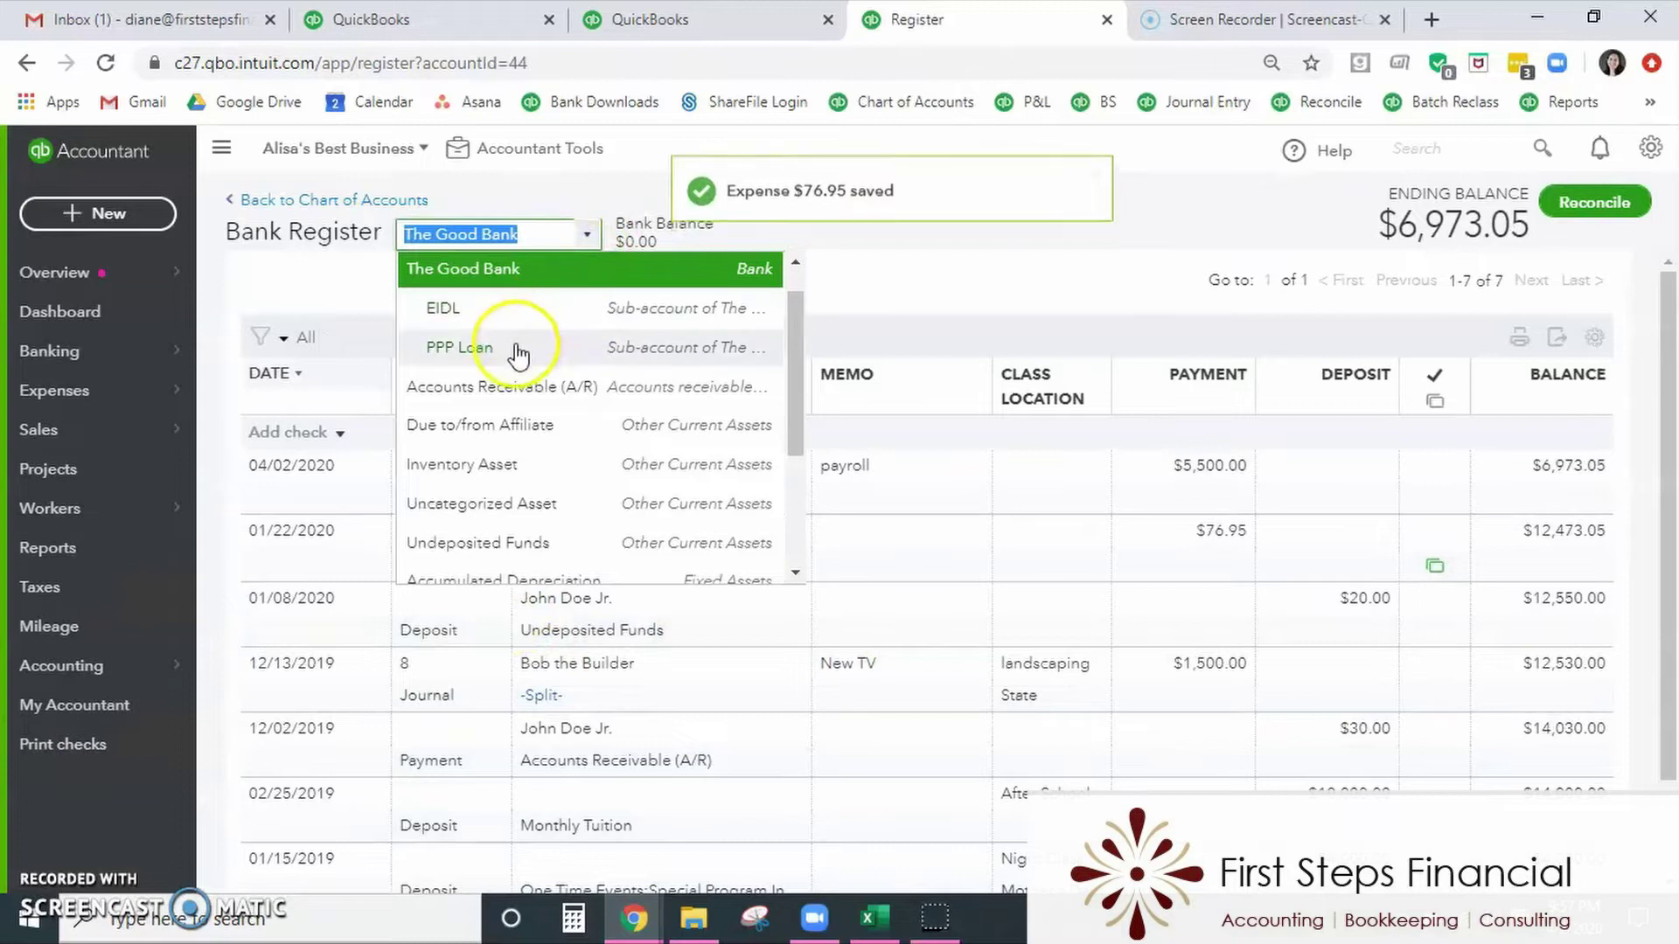
{"action": "left_click", "coordinate": [518, 353]}
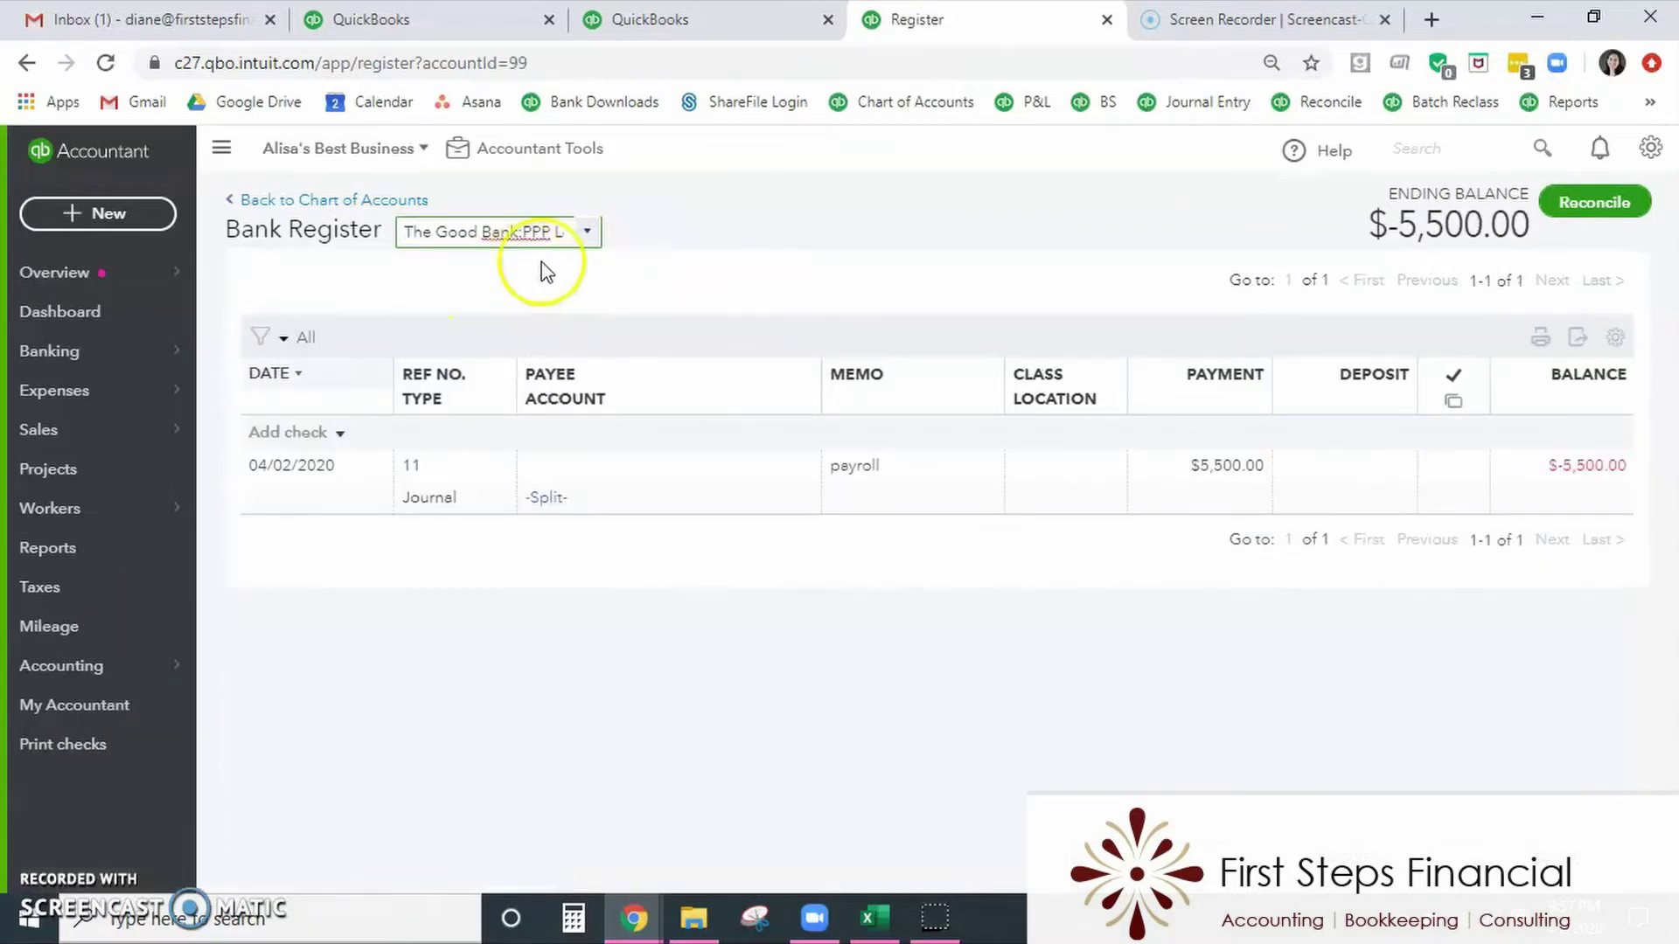
{"action": "left_click", "coordinate": [331, 437]}
{"action": "left_click", "coordinate": [562, 482]}
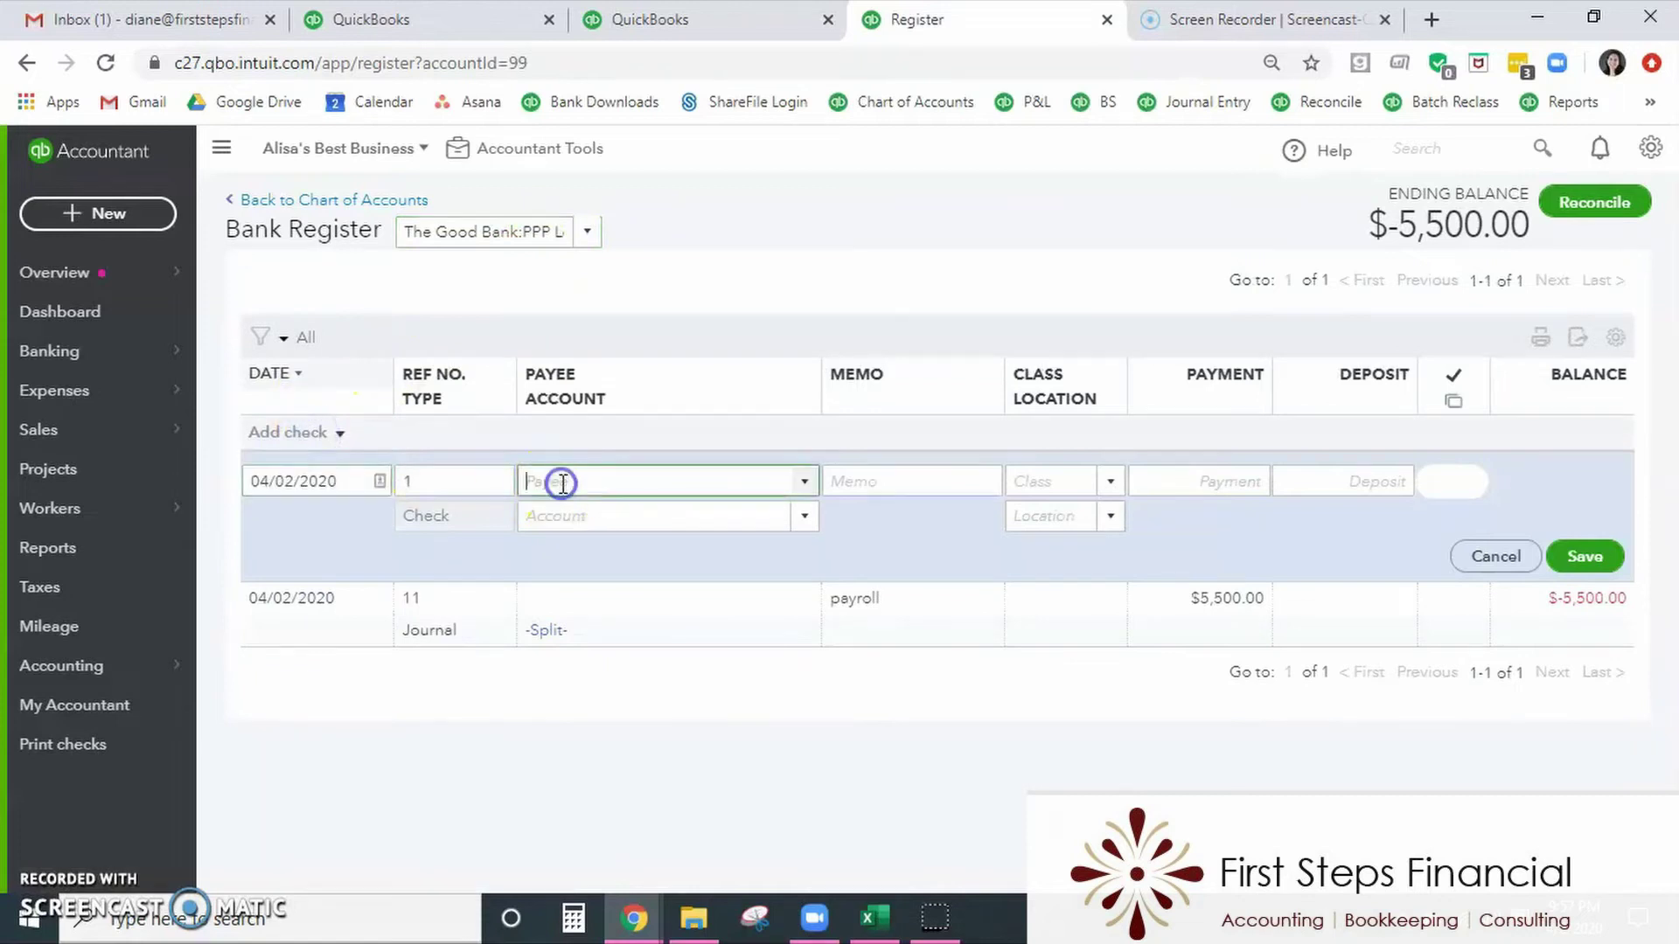
{"action": "type", "text": "land"}
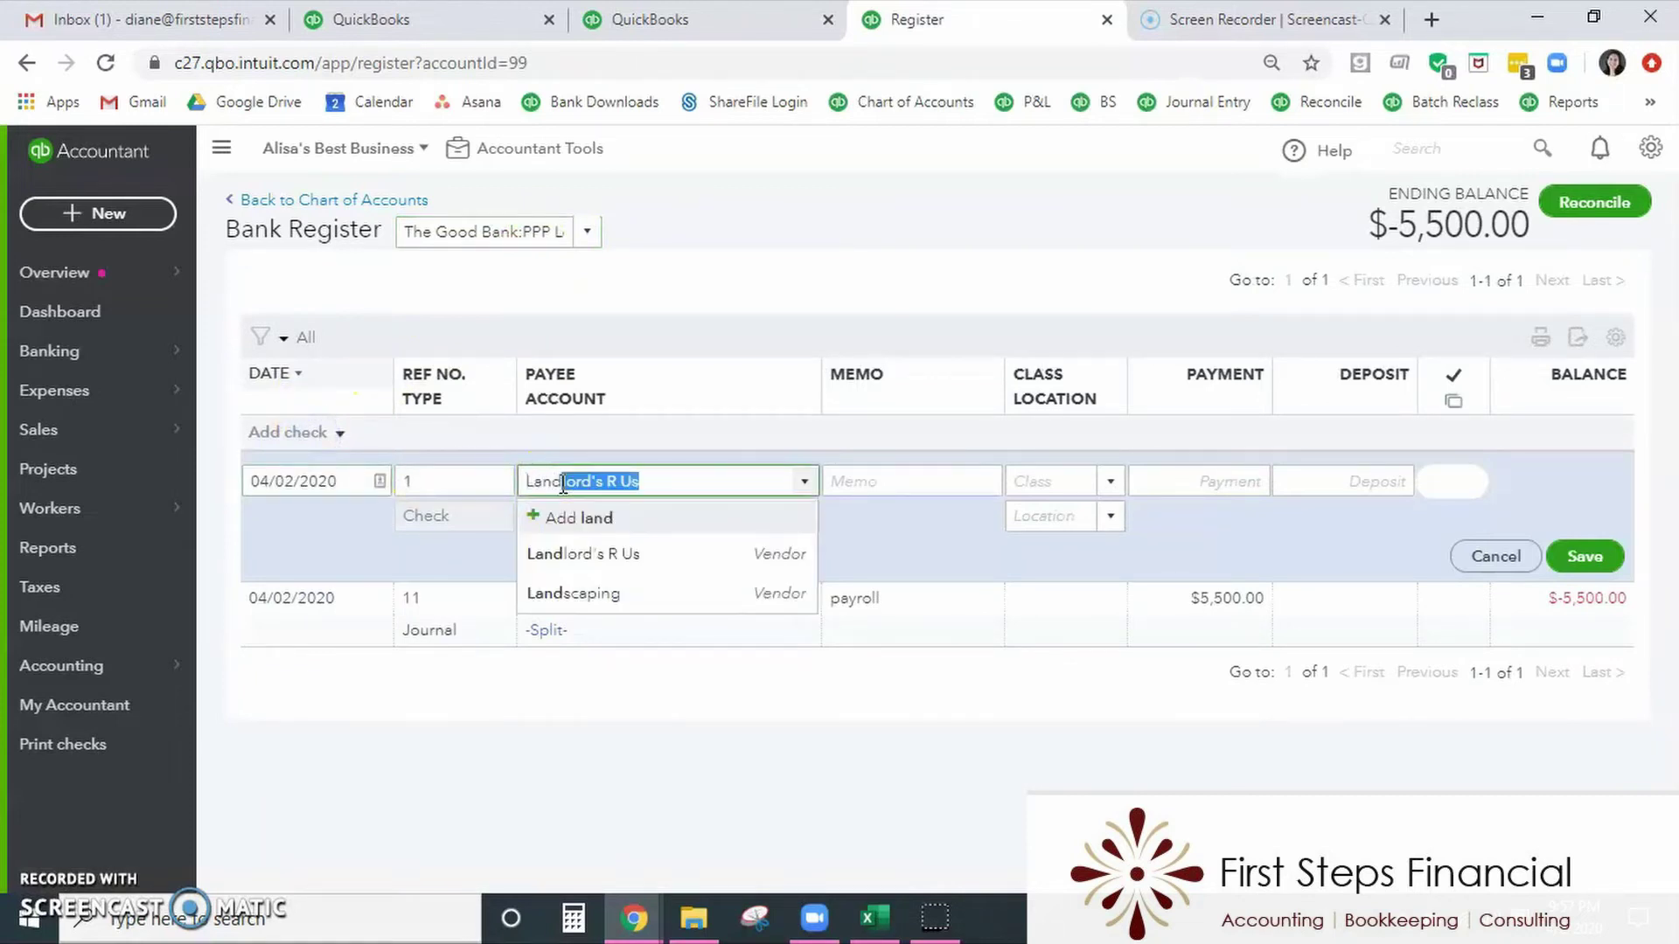
{"action": "left_click", "coordinate": [579, 551]}
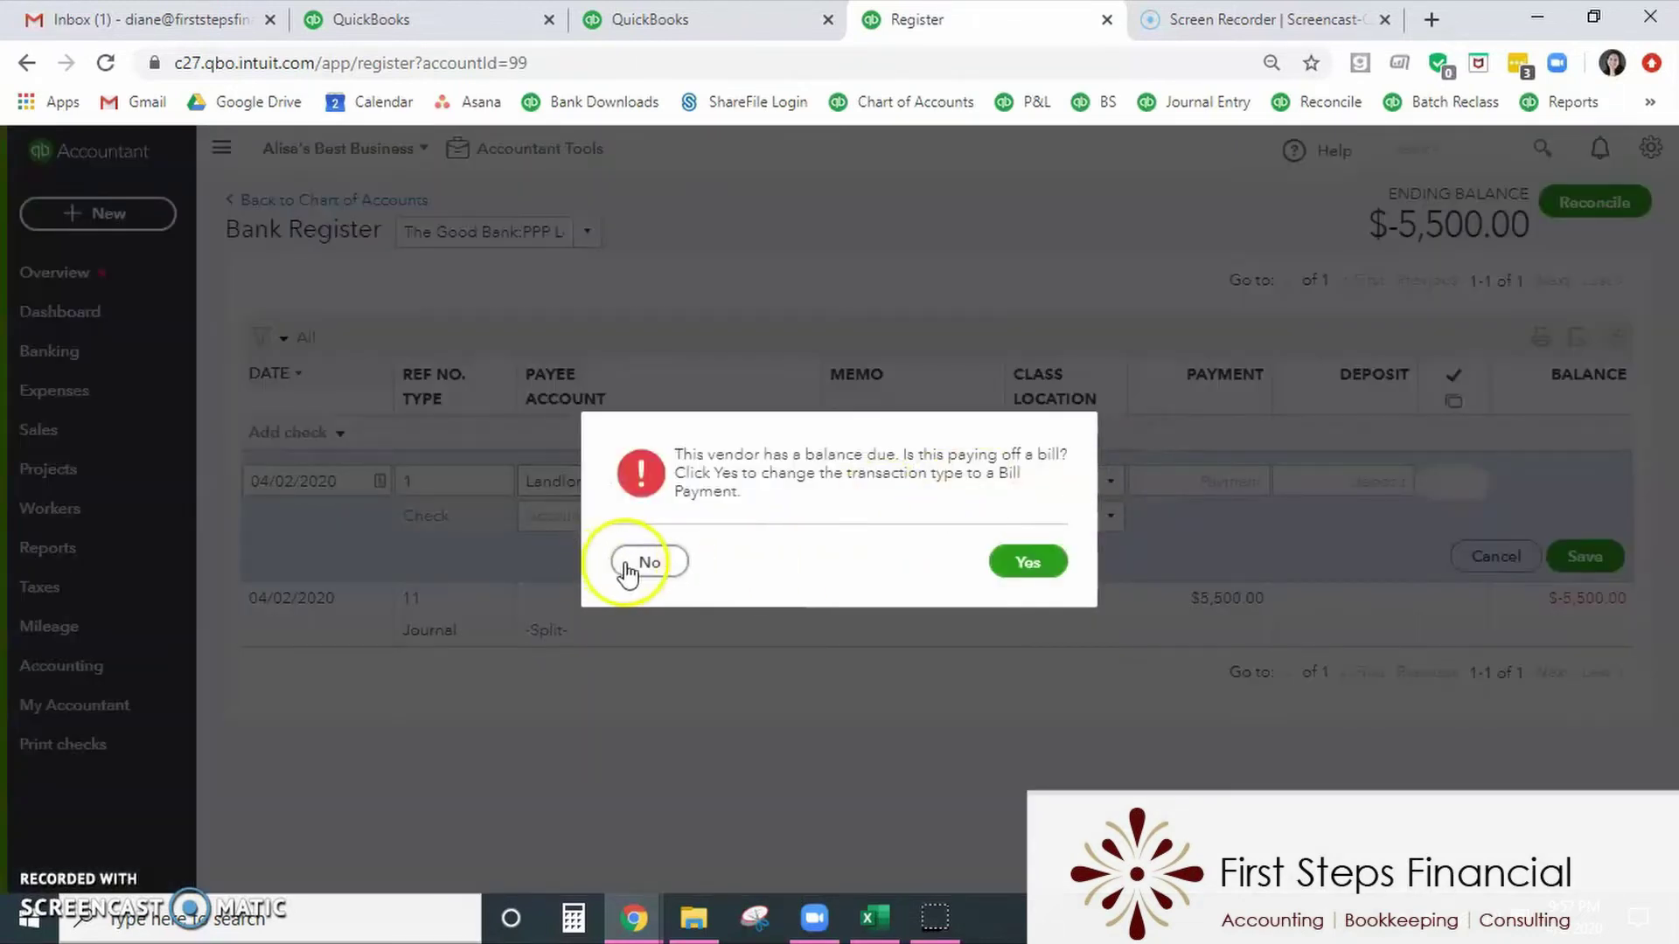
{"action": "left_click", "coordinate": [631, 564]}
Set the check's payment to 1,500, its memo to "rent" and its account to Rent, and save it.
{"action": "left_click", "coordinate": [1174, 480]}
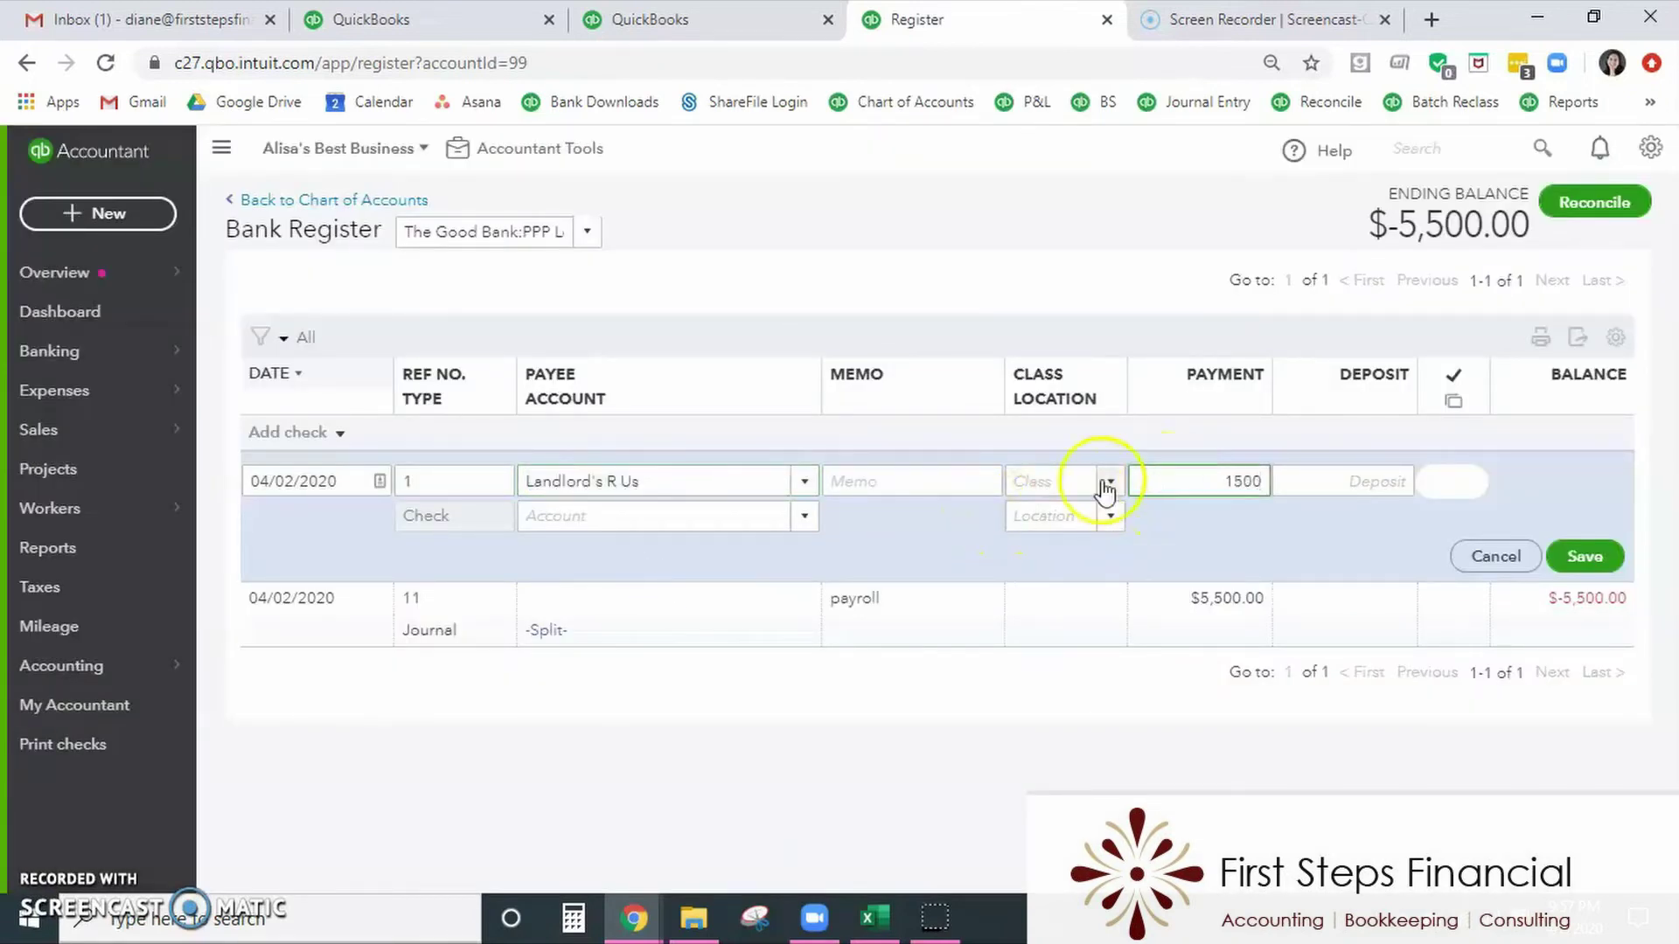
{"action": "left_click", "coordinate": [984, 486]}
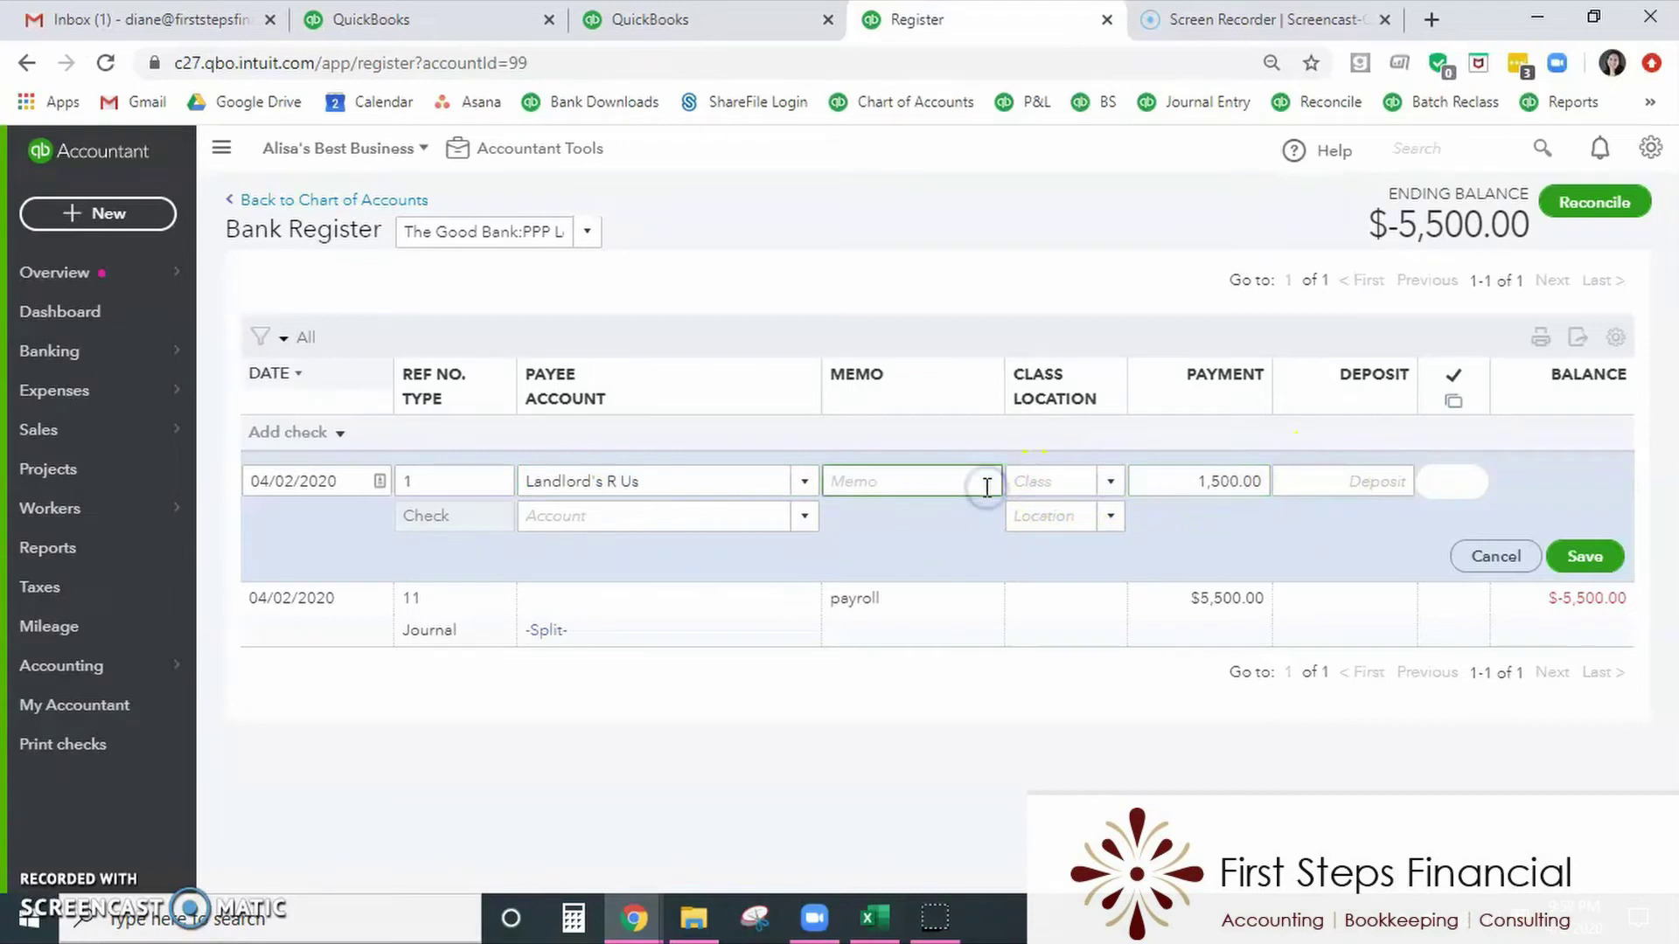
{"action": "left_click", "coordinate": [735, 515]}
{"action": "type", "text": "rent"}
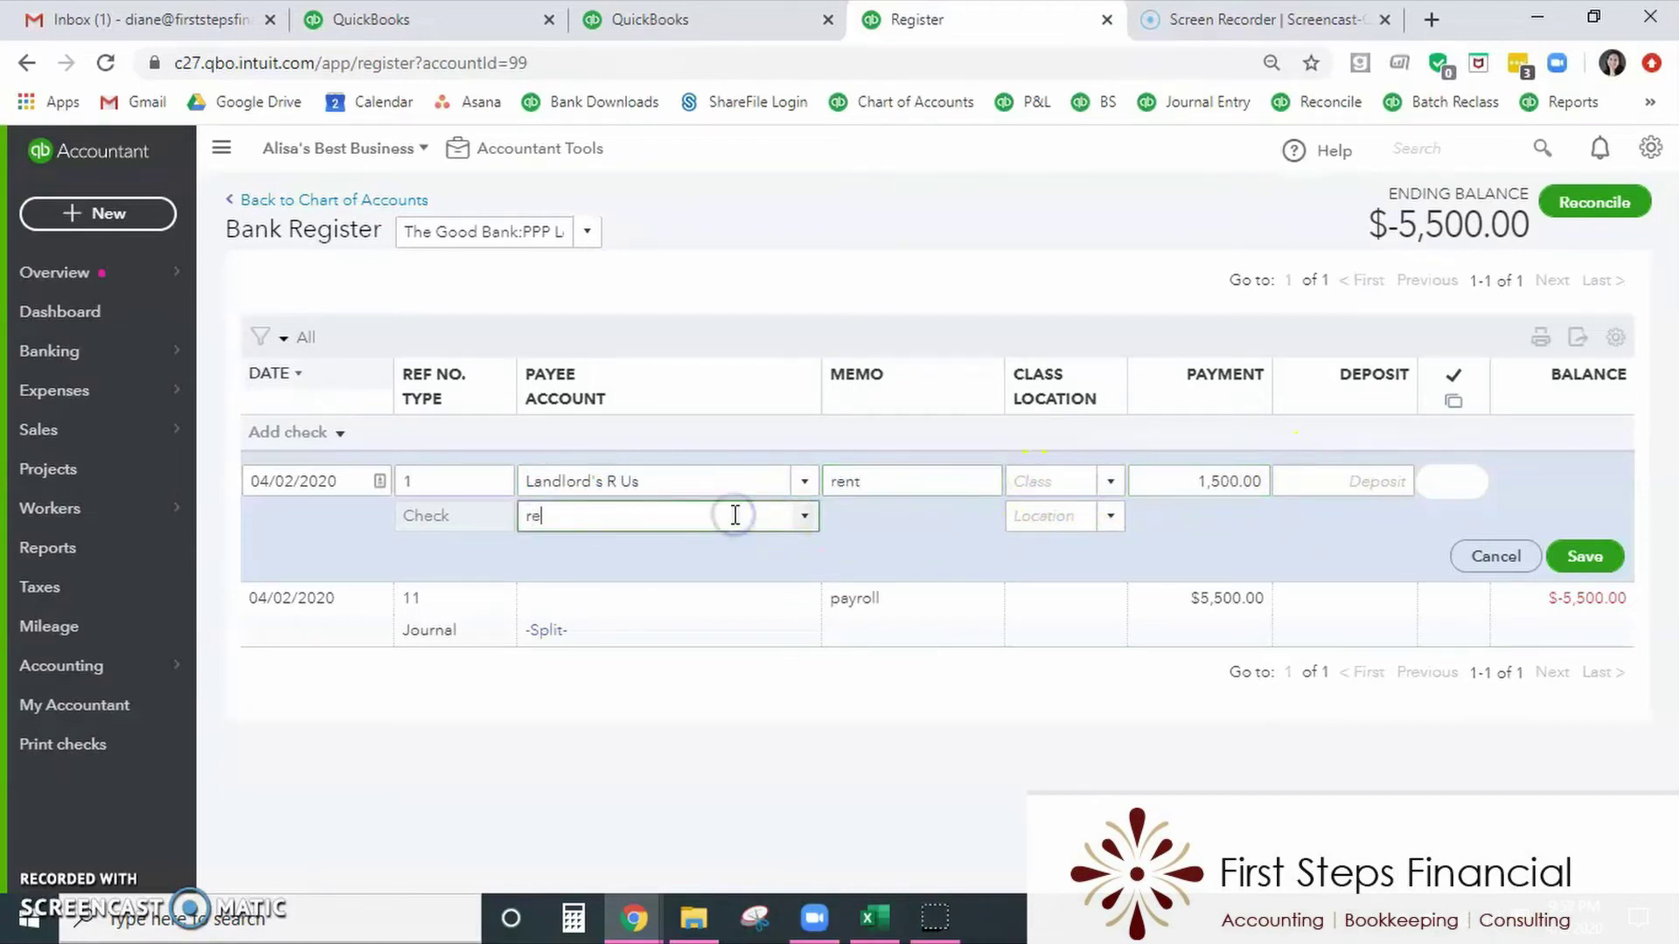
{"action": "left_click", "coordinate": [669, 586]}
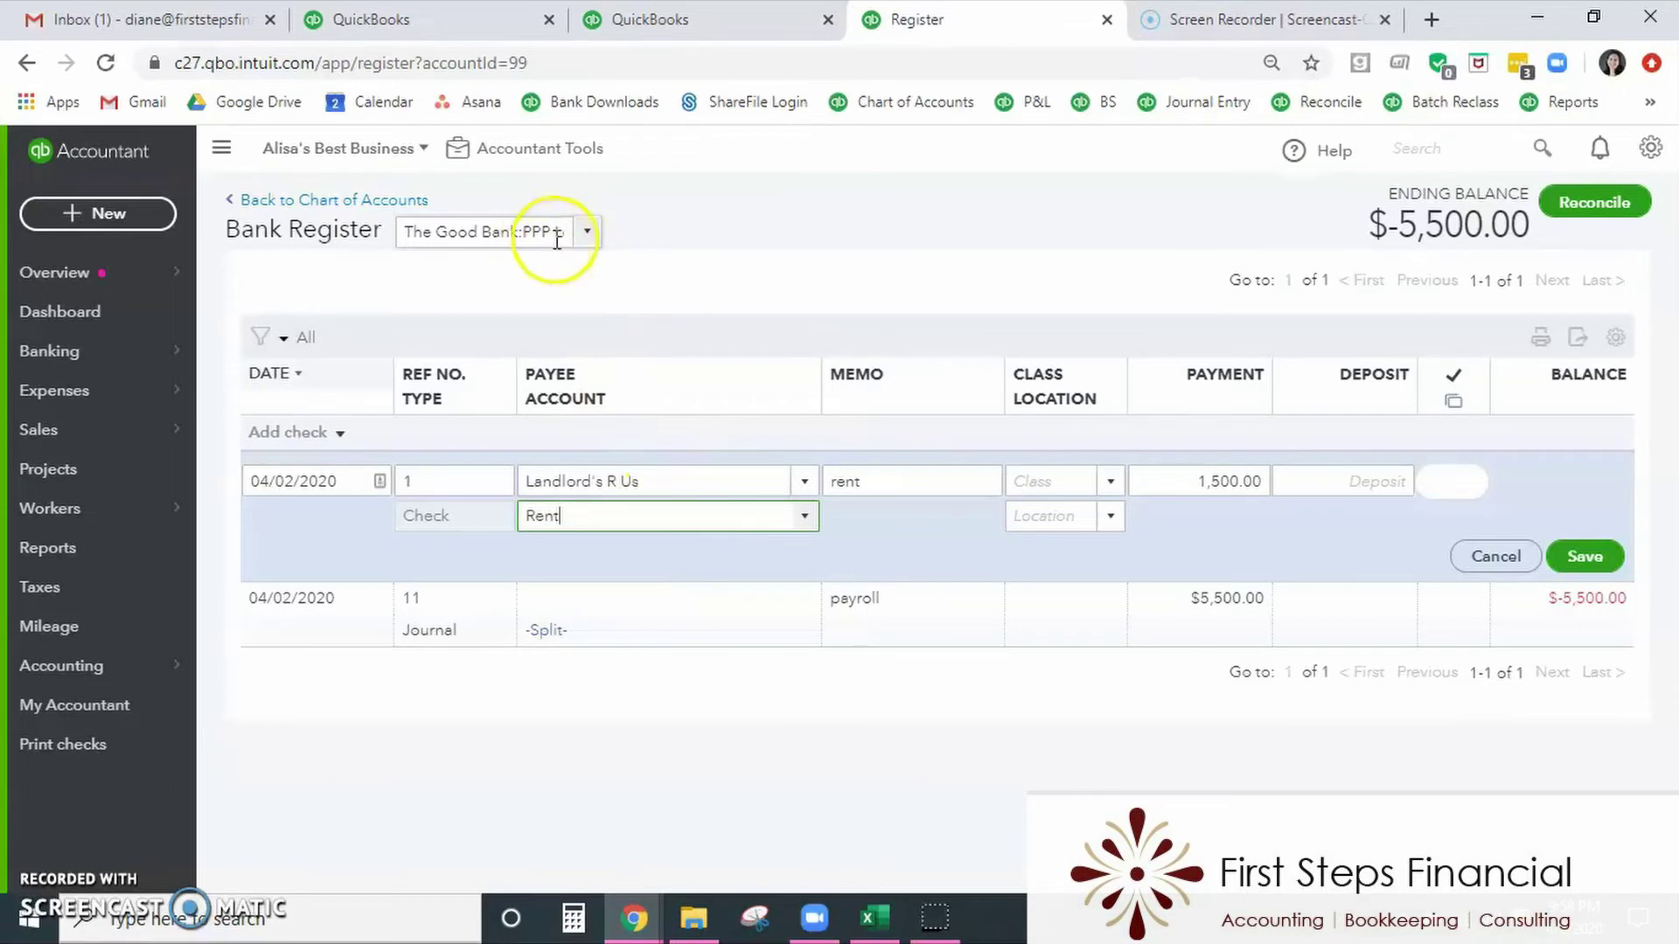
{"action": "left_click", "coordinate": [1583, 556]}
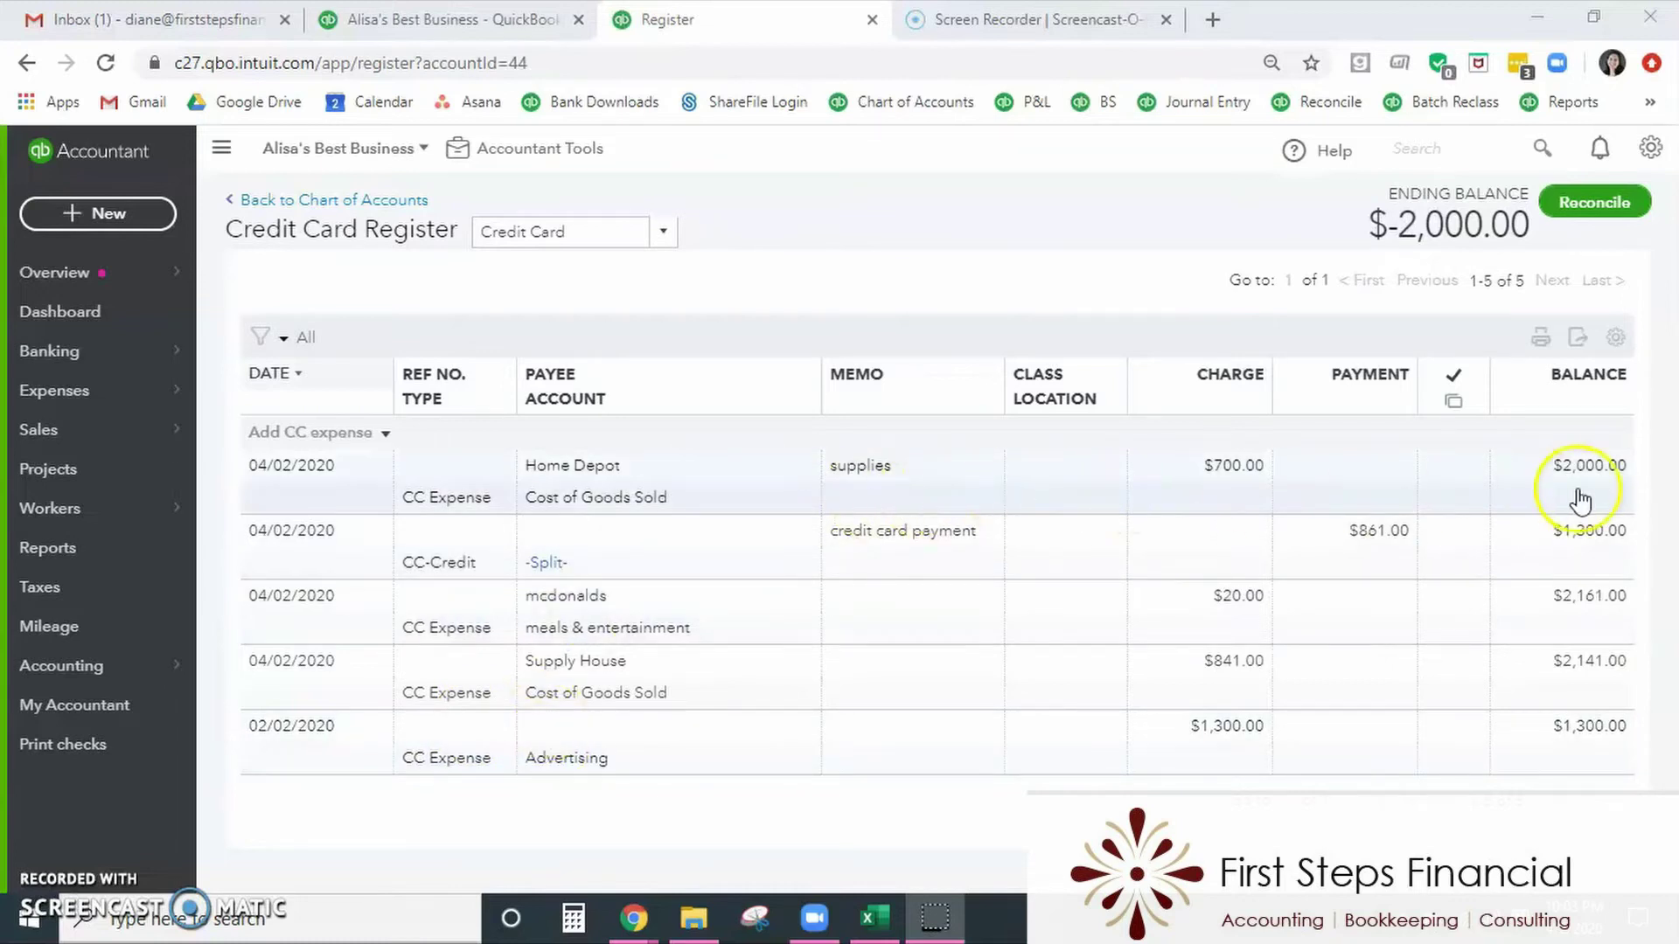
Start a CC Credit in the Credit Card register with the memo "pay credit card" and a payment of 2,000.
{"action": "left_click", "coordinate": [387, 437]}
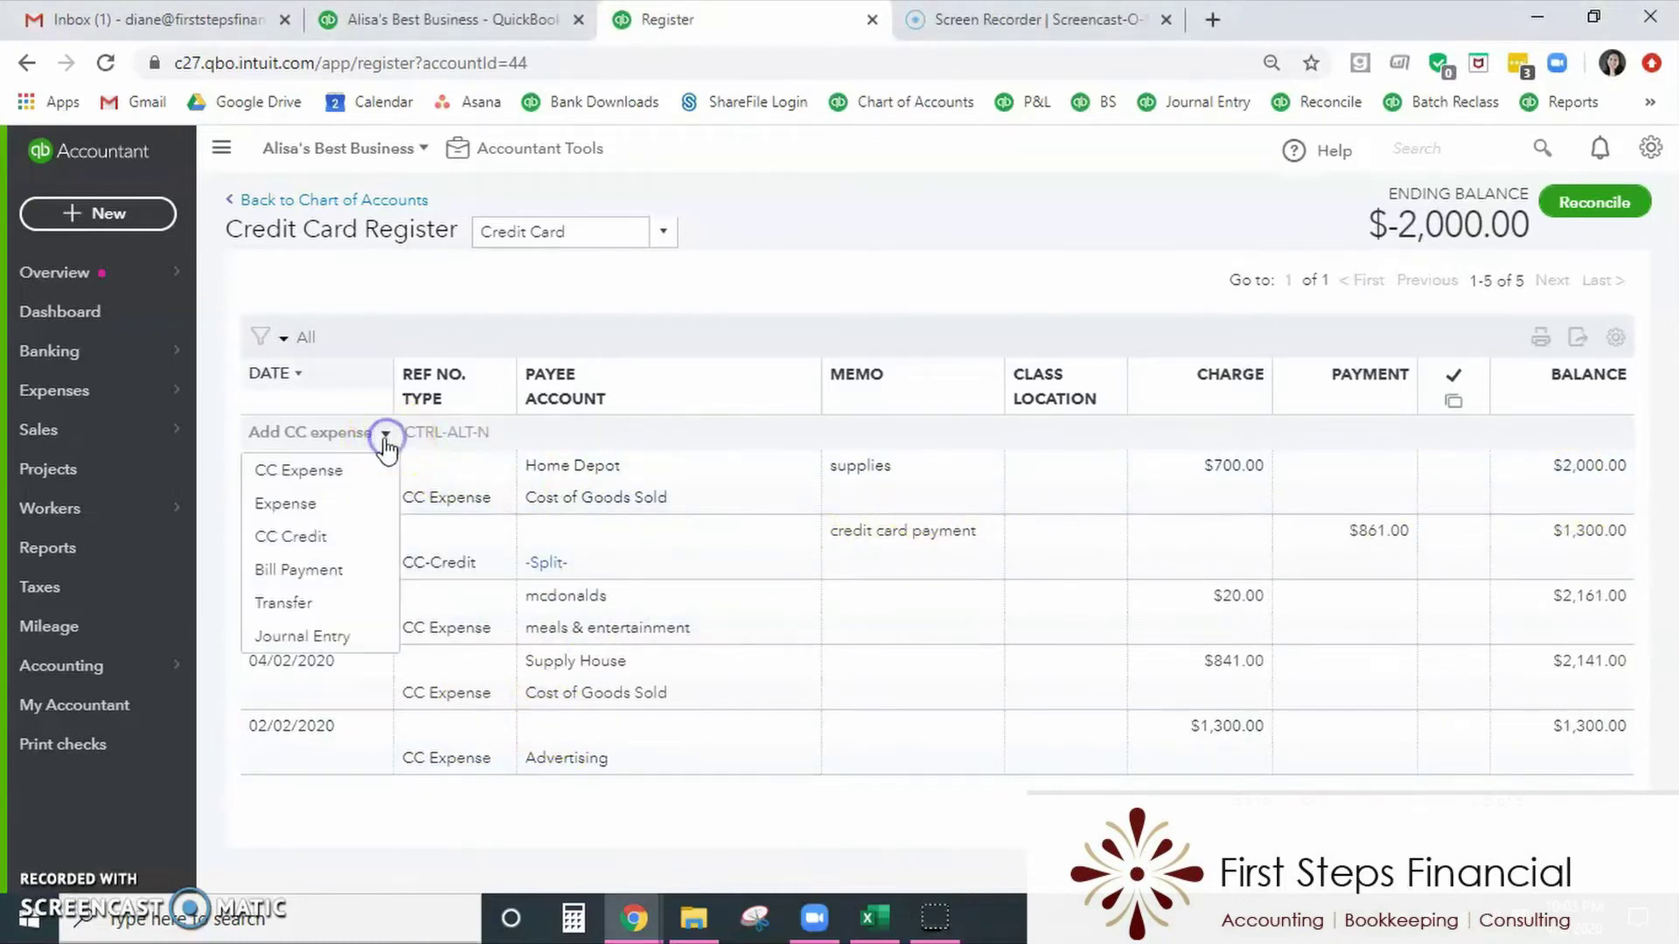
{"action": "left_click", "coordinate": [323, 537]}
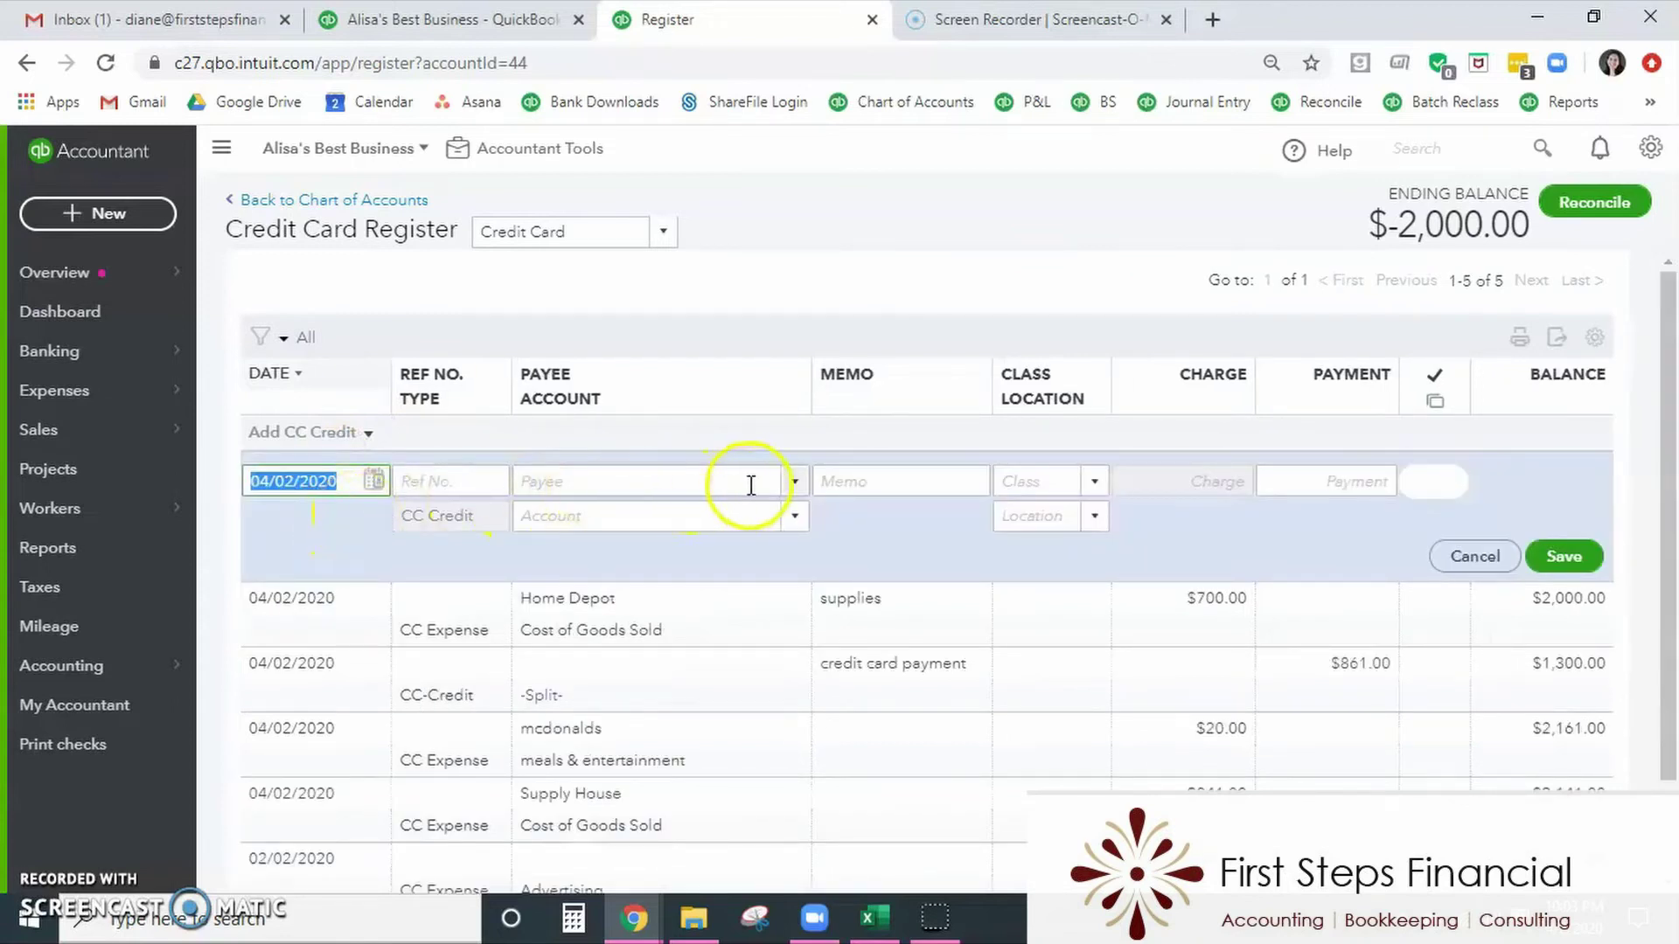
{"action": "left_click", "coordinate": [873, 483]}
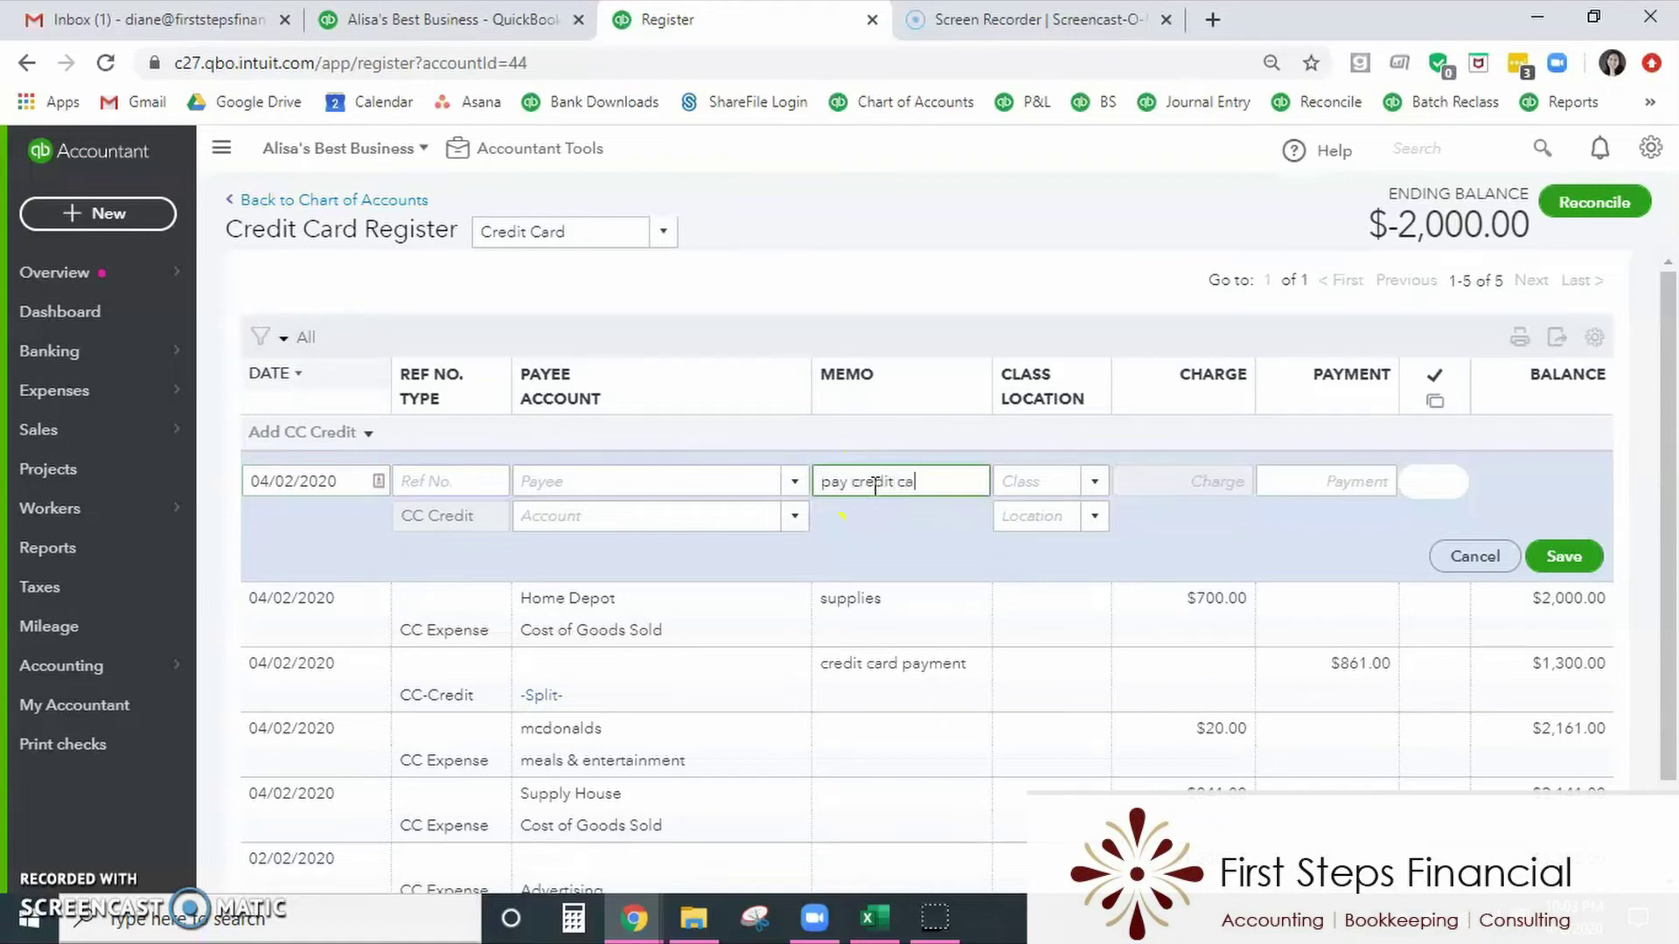
{"action": "left_click", "coordinate": [1301, 483]}
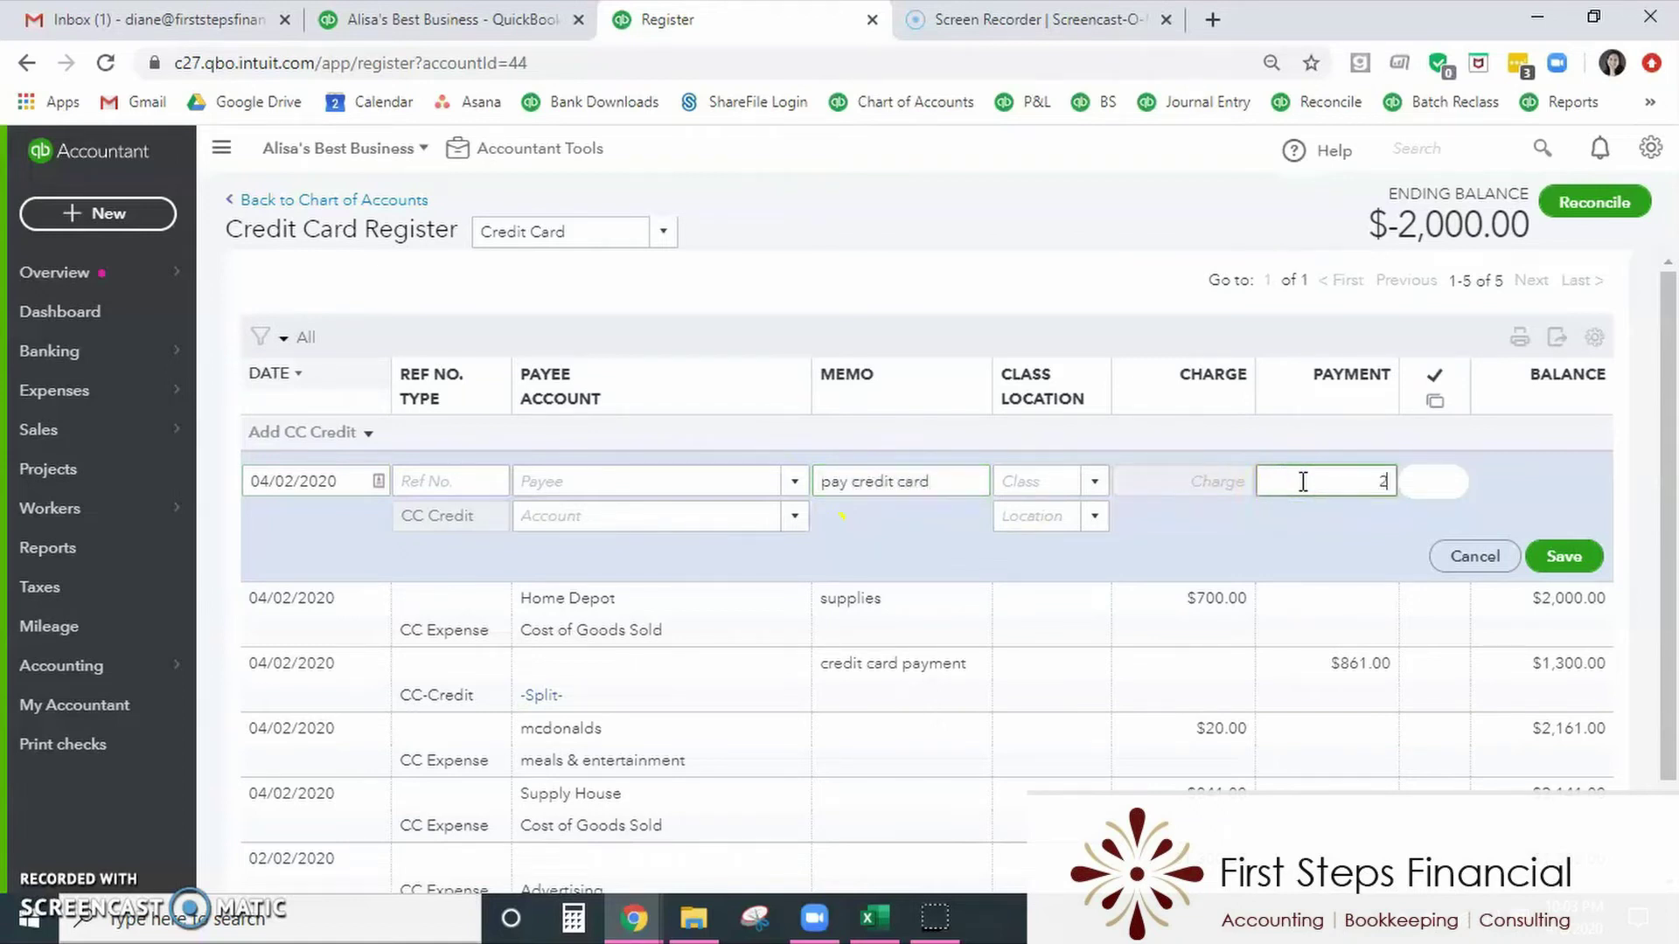
Assign the credit card payment to The Good Bank account and save the transaction.
{"action": "left_click", "coordinate": [795, 517]}
{"action": "scroll", "coordinate": [700, 746], "scroll_direction": "down", "scroll_amount": 15}
{"action": "scroll", "coordinate": [699, 746], "scroll_direction": "down", "scroll_amount": 2}
{"action": "scroll", "coordinate": [629, 664], "scroll_direction": "up", "scroll_amount": 1}
{"action": "left_click", "coordinate": [616, 651]}
{"action": "left_click", "coordinate": [1562, 568]}
Edit the saved credit card payment and add a second category line for The Good Bank:EIDL of 700 described "cost of goods sold".
{"action": "left_click", "coordinate": [1264, 616]}
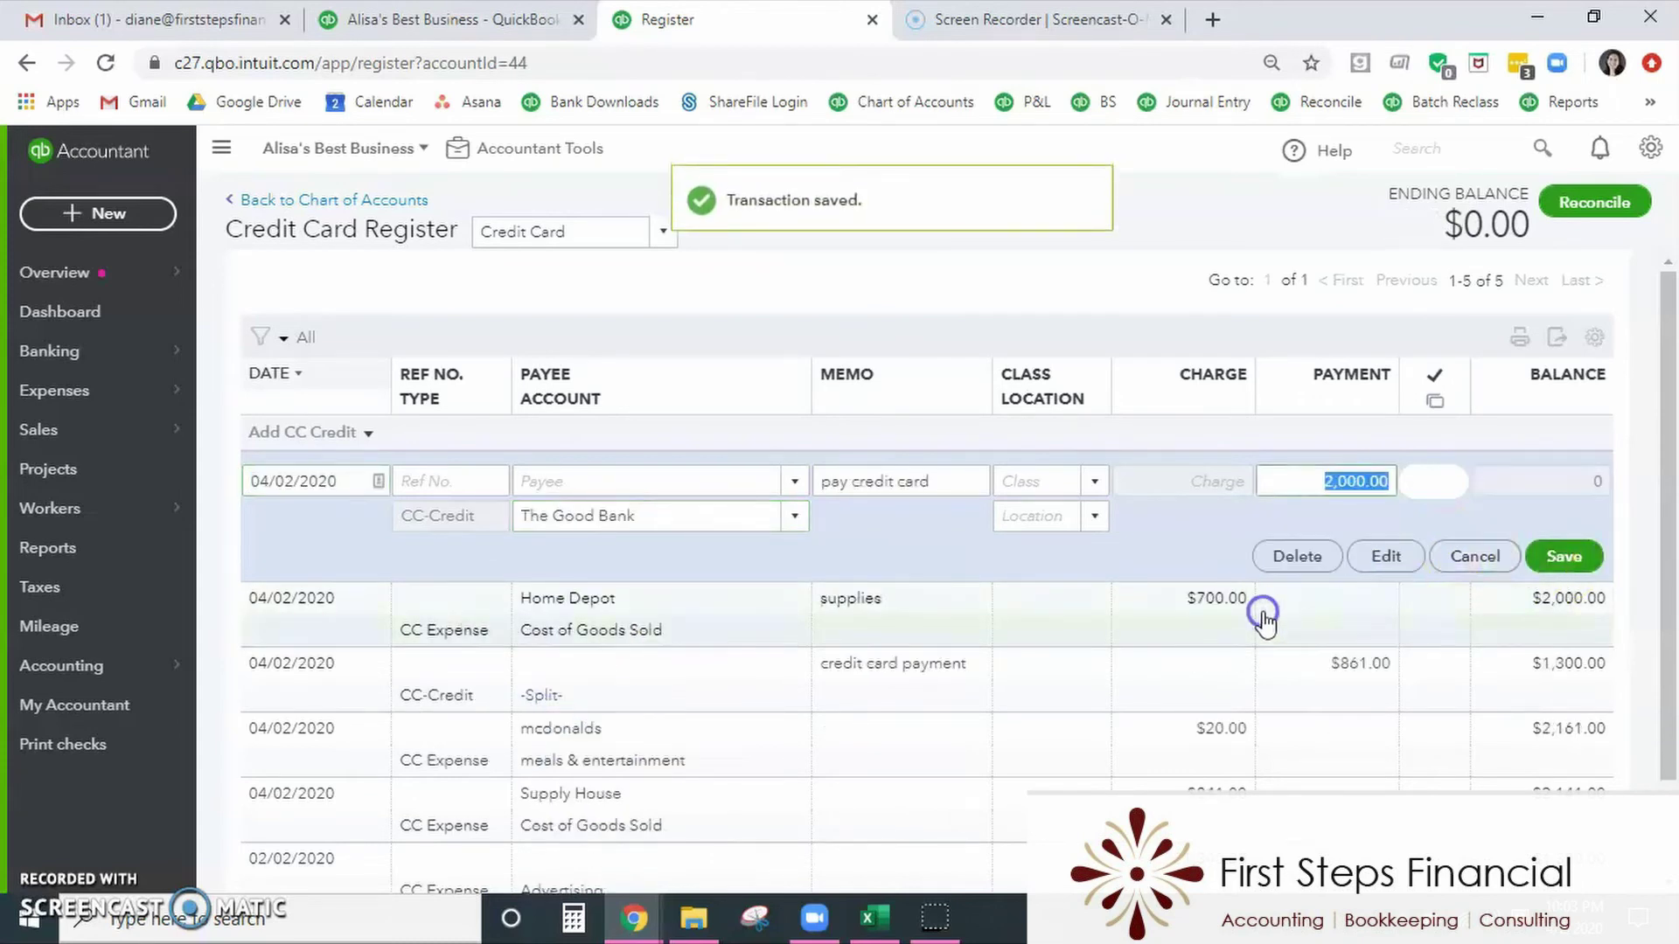
{"action": "left_click", "coordinate": [1386, 556]}
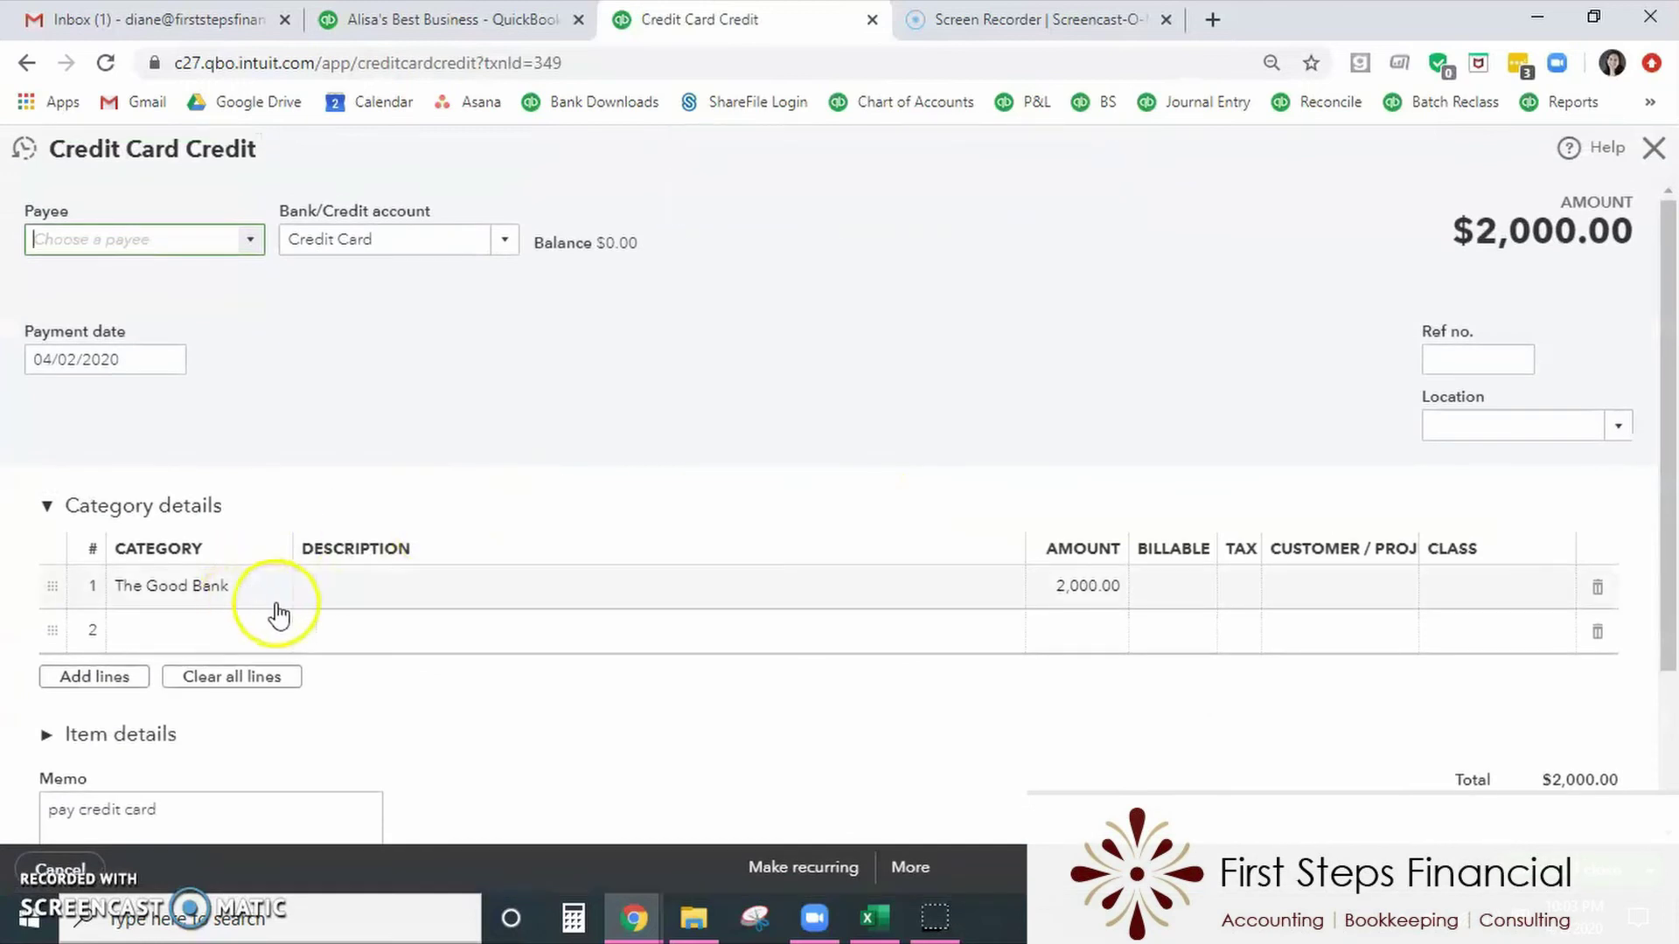
{"action": "left_click", "coordinate": [238, 632]}
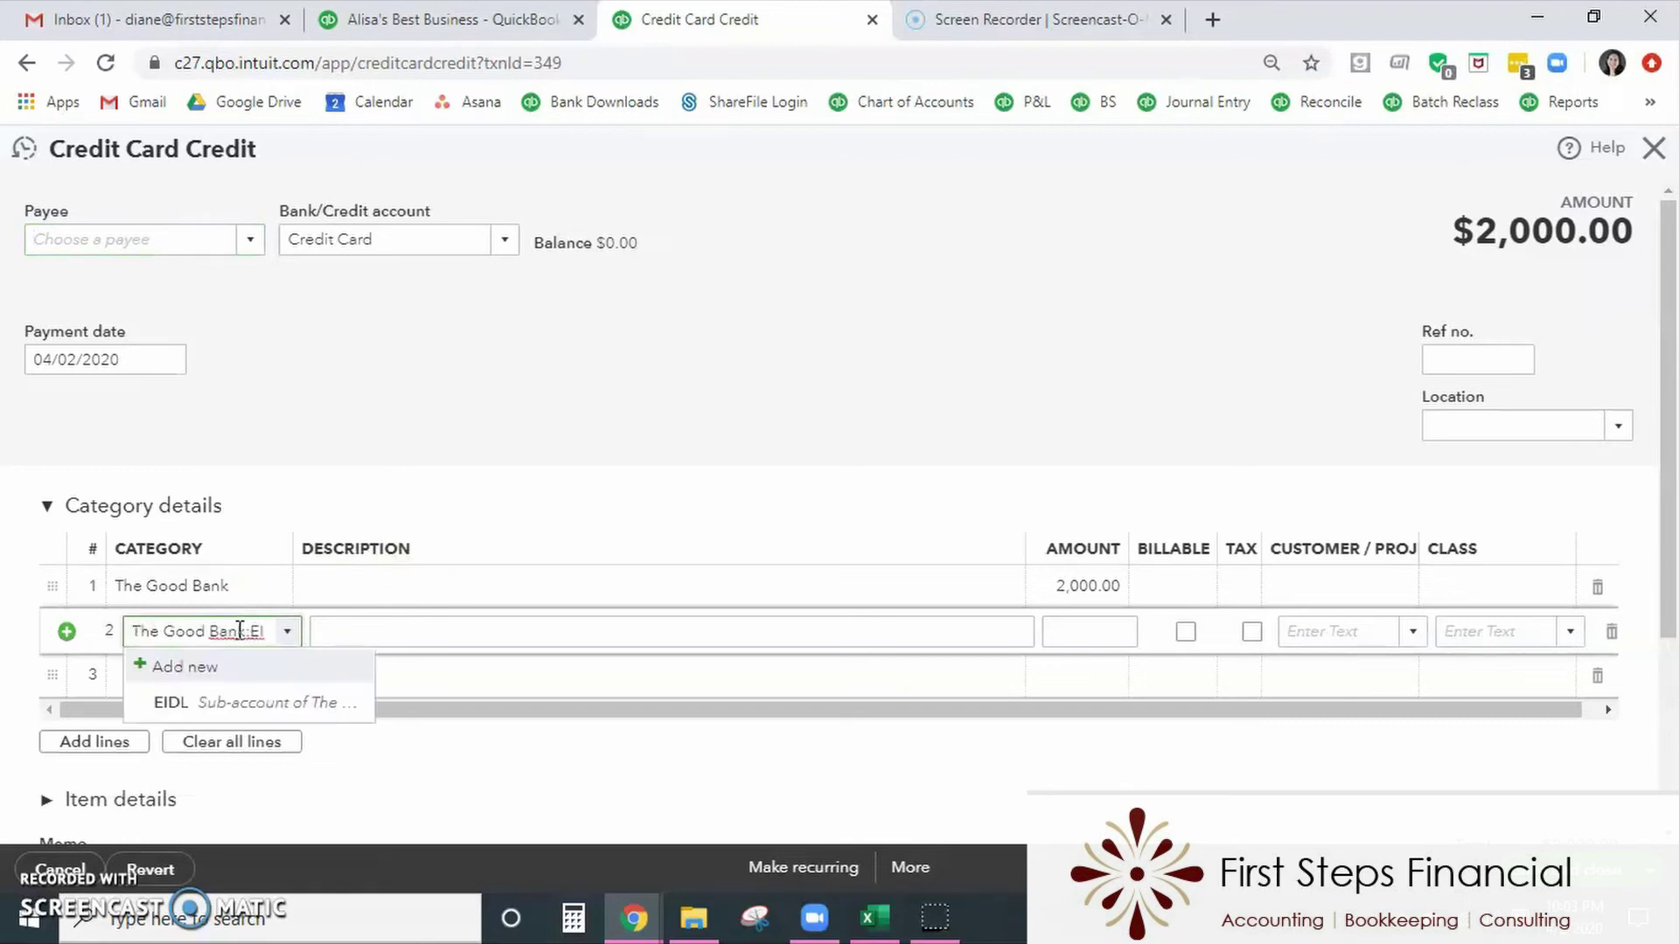
{"action": "left_click", "coordinate": [341, 692]}
{"action": "left_click", "coordinate": [1104, 632]}
{"action": "left_click", "coordinate": [1083, 630]}
{"action": "type", "text": "700"}
{"action": "left_click", "coordinate": [1003, 632]}
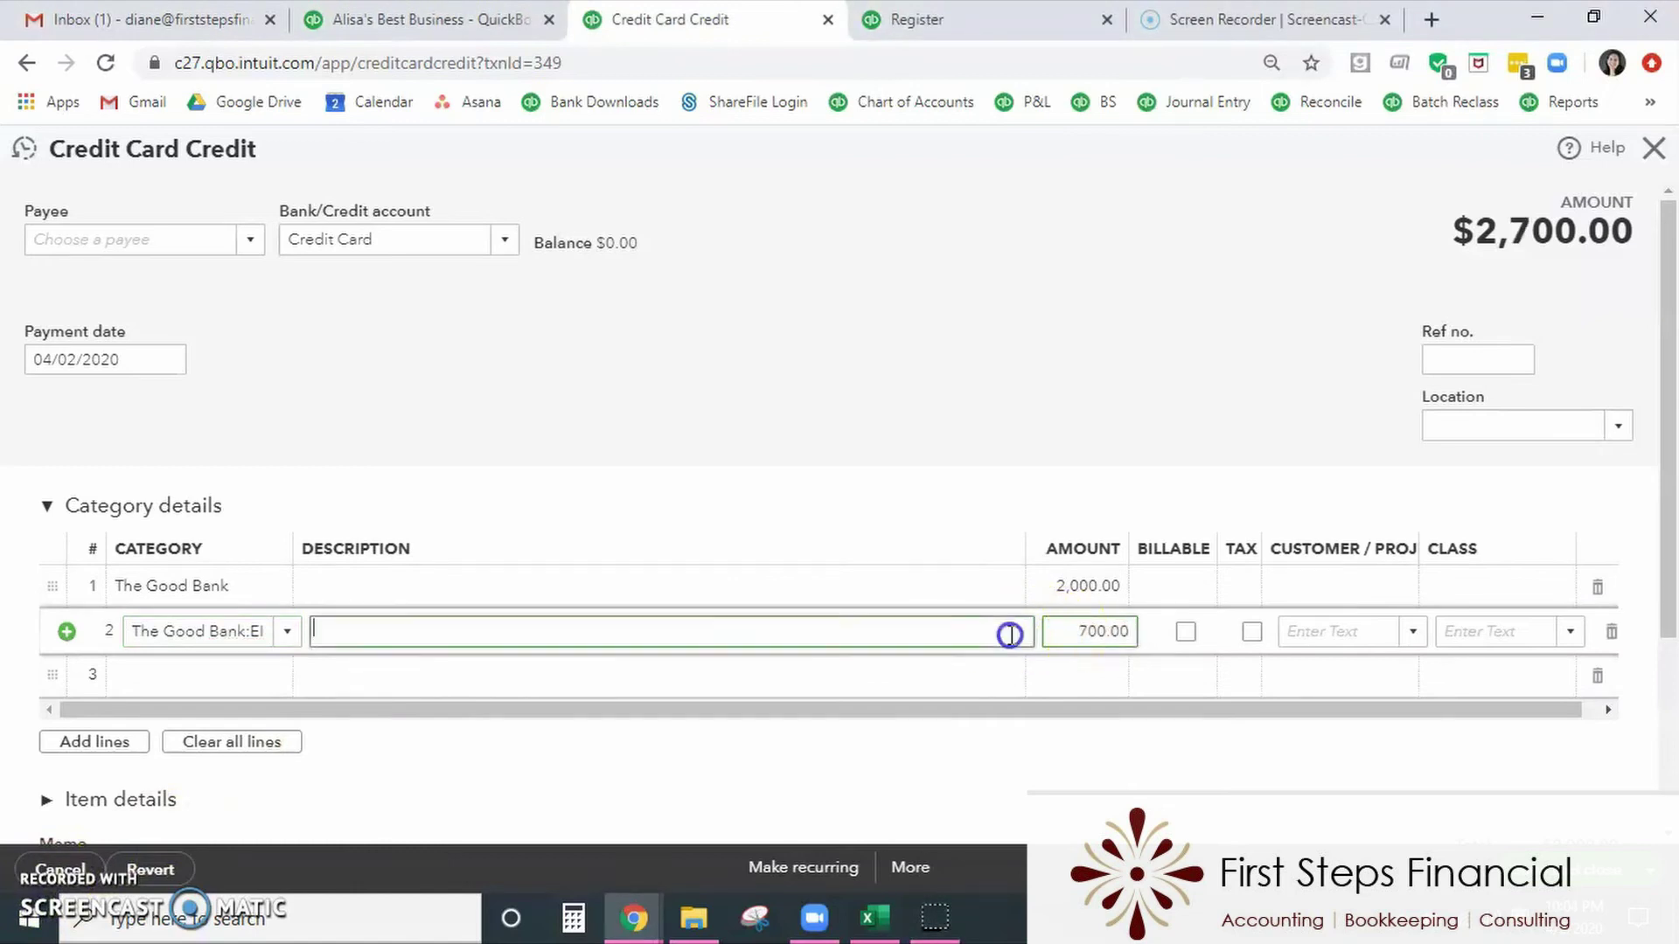
{"action": "type", "text": "cost of goods sold"}
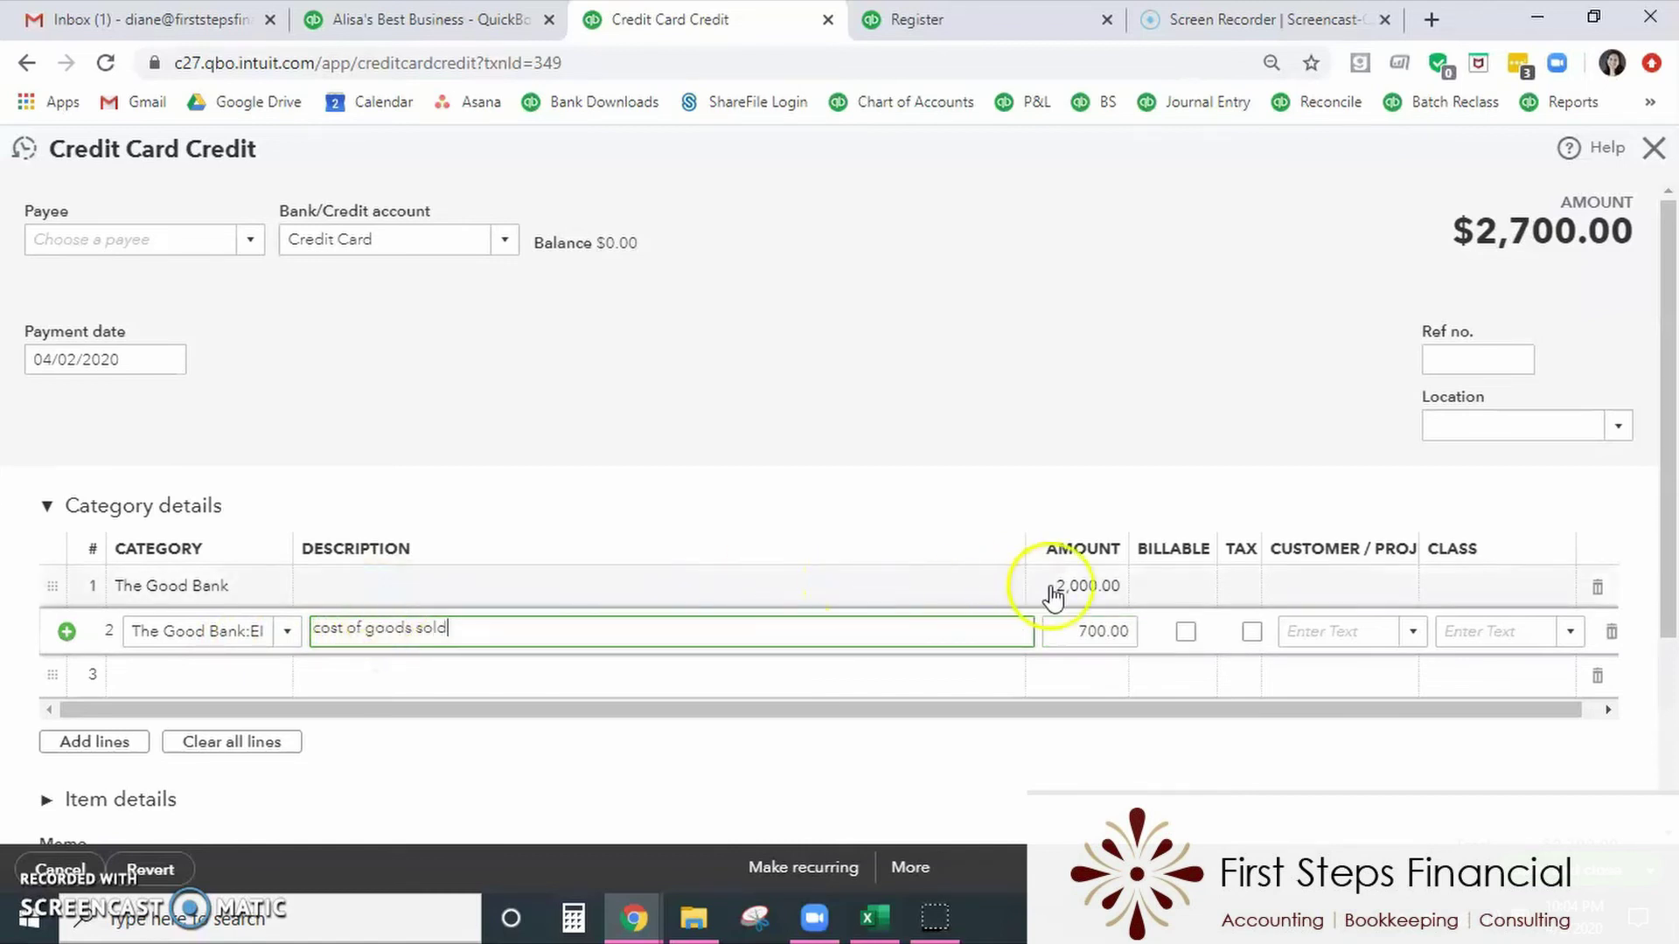
Reduce The Good Bank line to 1,300 and save the credit card credit.
{"action": "left_click", "coordinate": [1060, 585]}
{"action": "key", "text": "BackSpace"}
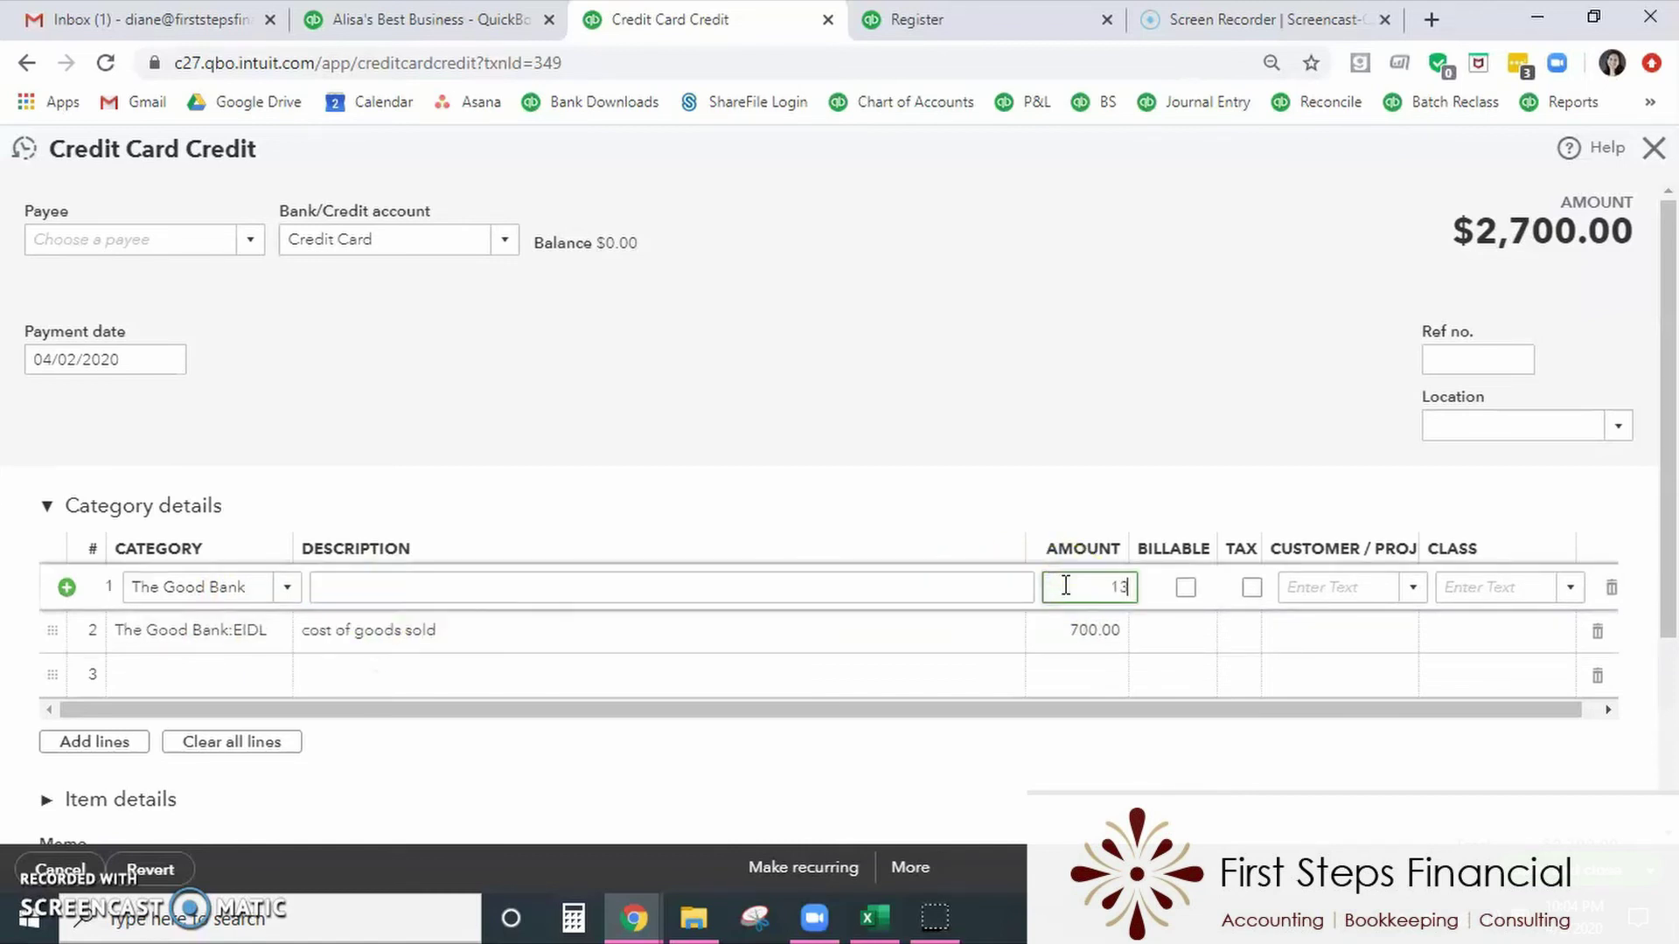
{"action": "type", "text": "1300"}
{"action": "left_click", "coordinate": [997, 330]}
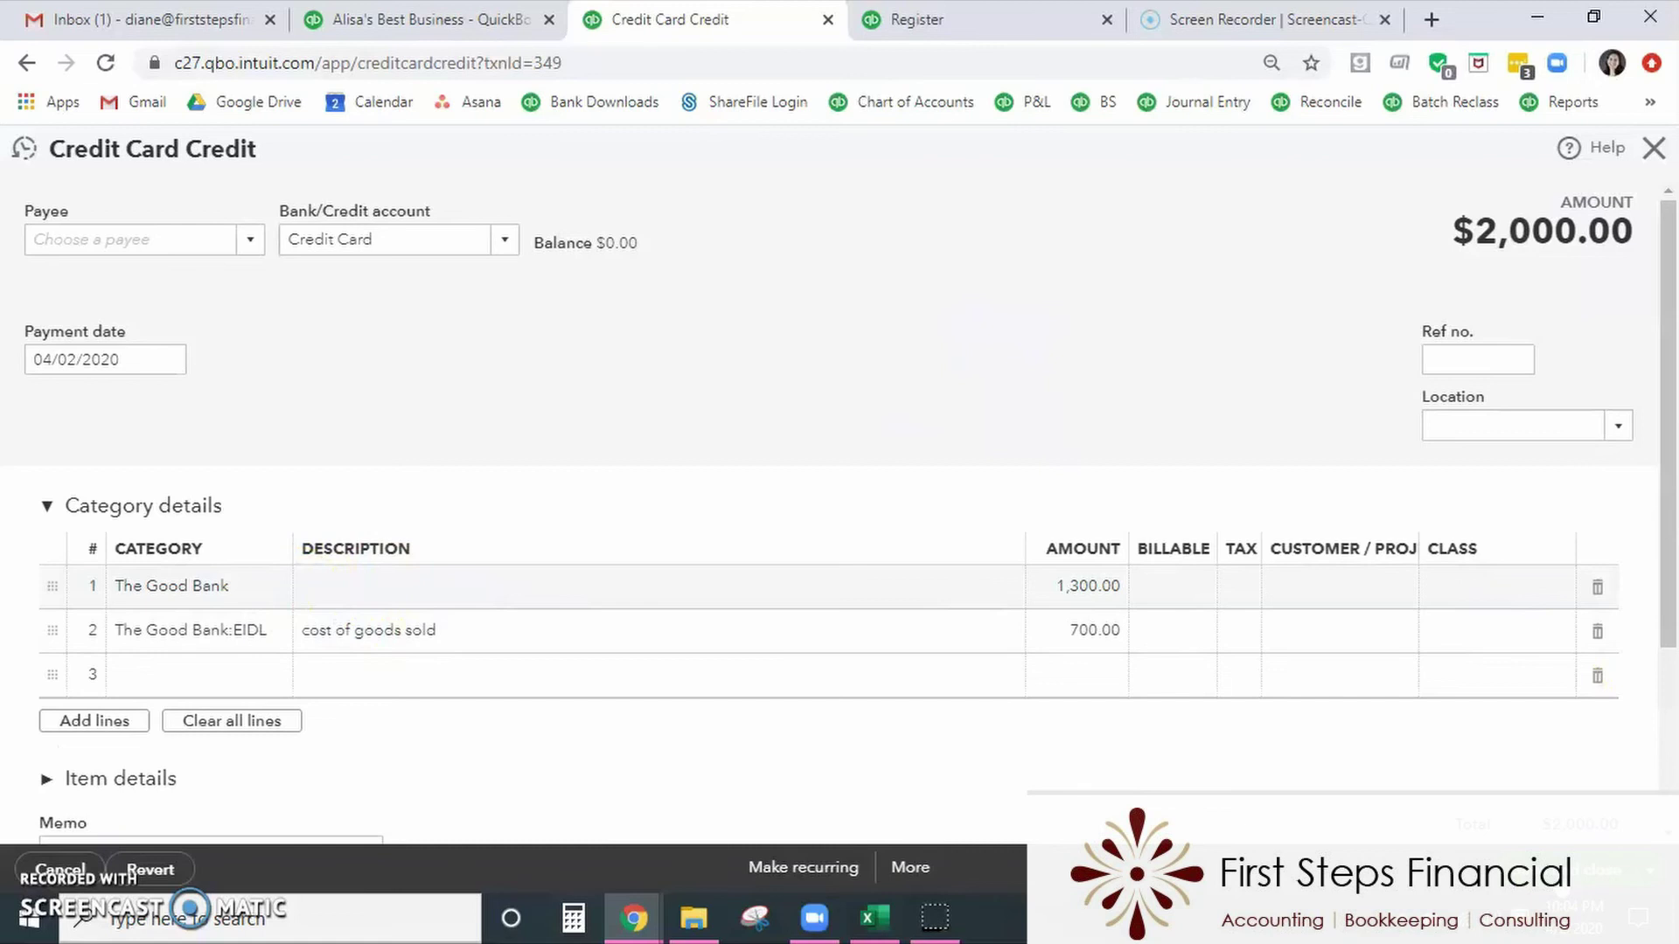
{"action": "left_click", "coordinate": [1614, 878]}
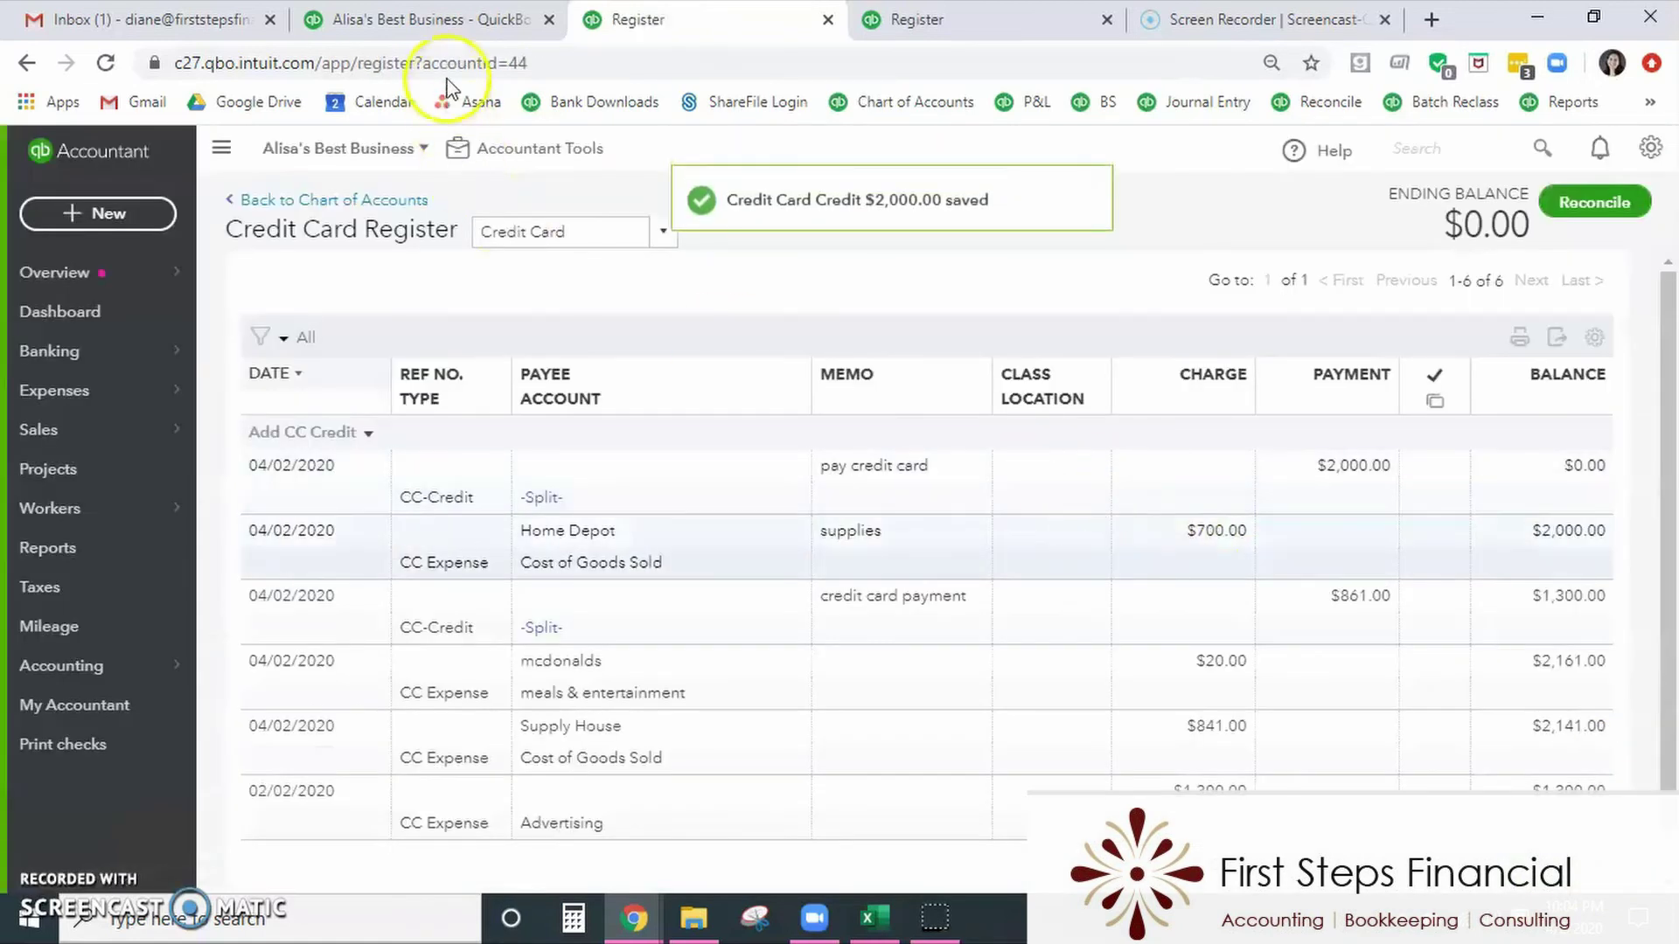
Return to the balance sheet, rerun it, and review The Good Bank's EIDL and PPP Loan sub-account balances.
{"action": "left_click", "coordinate": [442, 25]}
{"action": "scroll", "coordinate": [412, 314], "scroll_direction": "up", "scroll_amount": 3}
{"action": "left_click", "coordinate": [1037, 363]}
{"action": "scroll", "coordinate": [1012, 385], "scroll_direction": "down", "scroll_amount": 3}
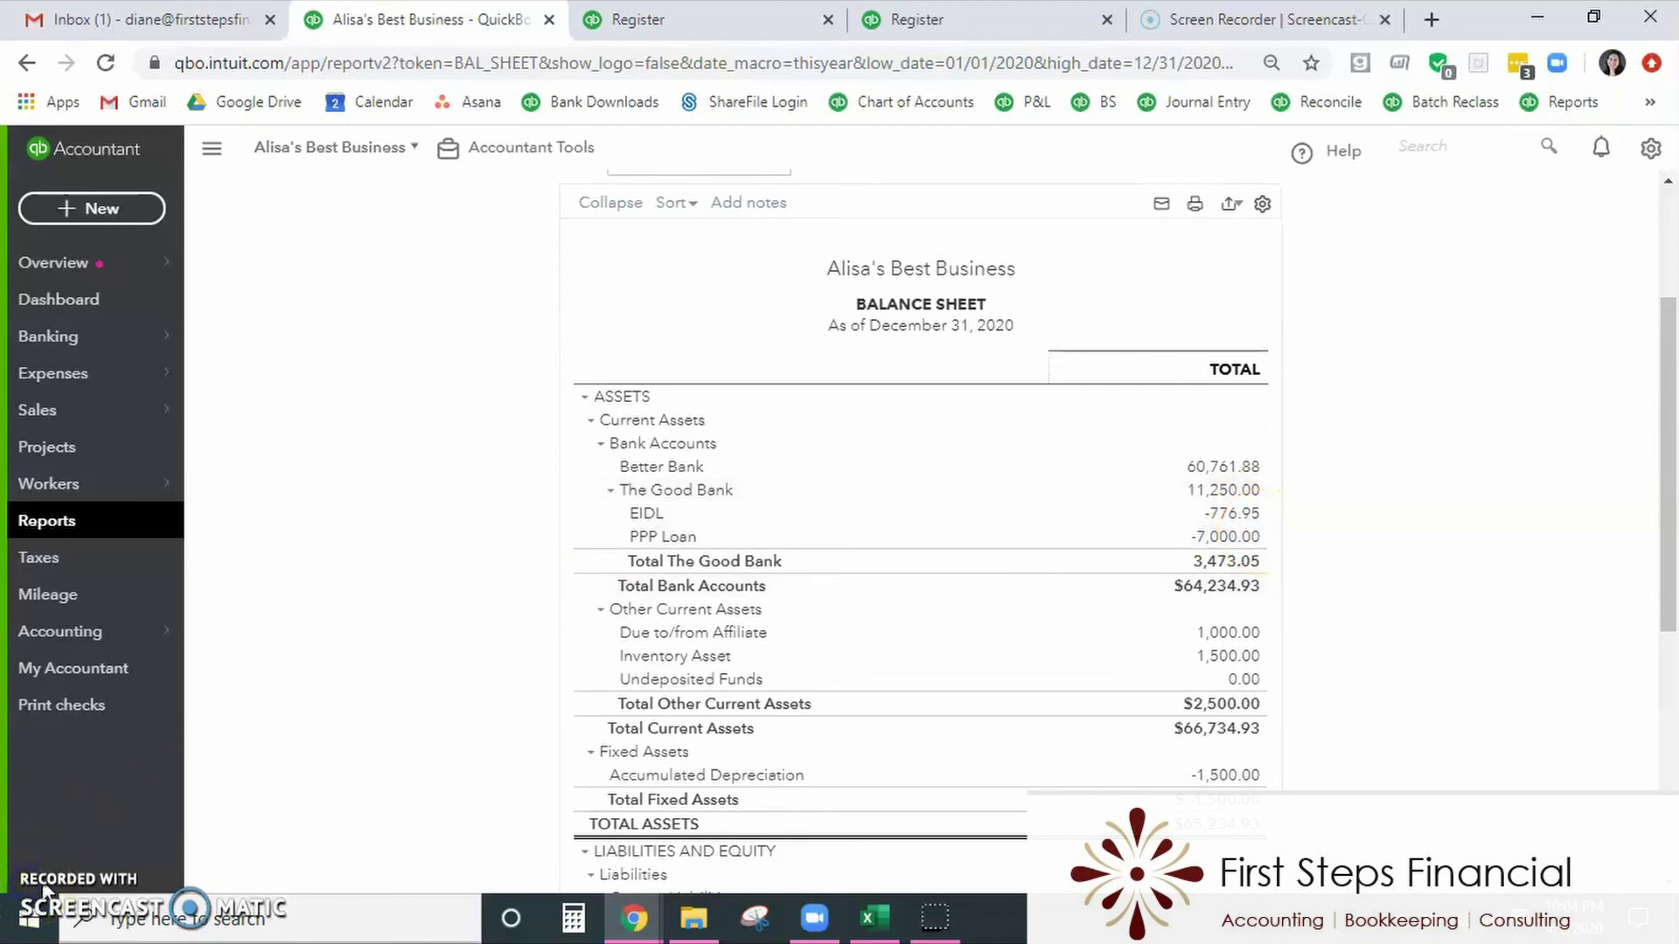
Open the transaction report behind Total The Good Bank and examine the EIDL and PPP Loan transactions.
{"action": "left_click", "coordinate": [1233, 562]}
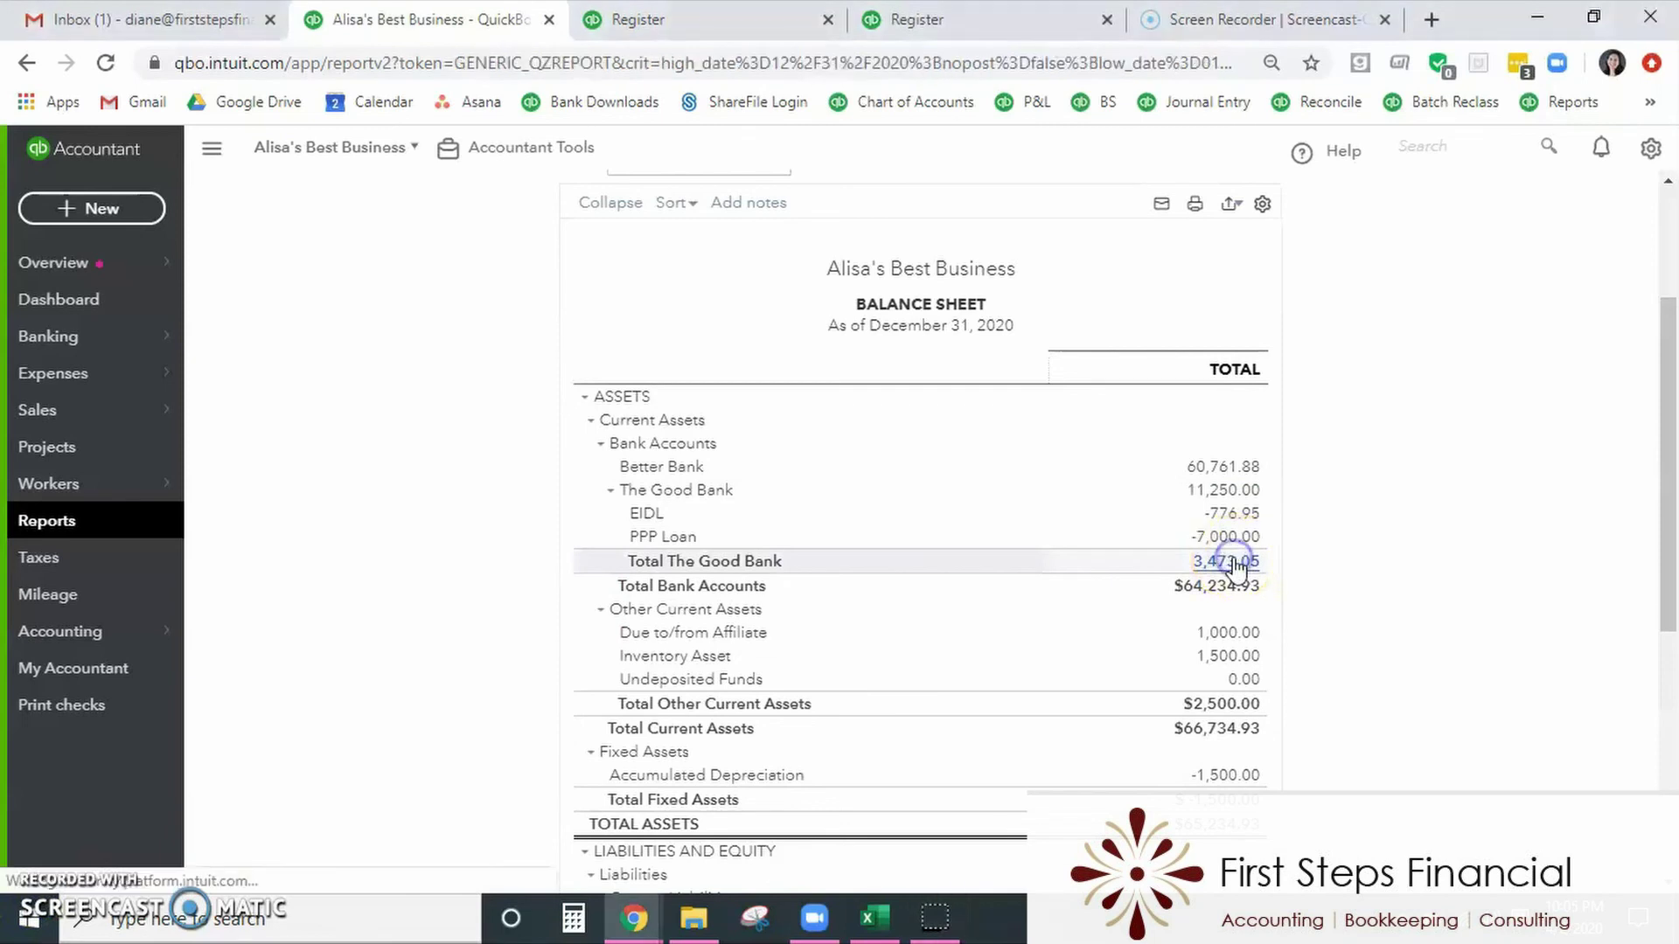
{"action": "scroll", "coordinate": [1189, 581], "scroll_direction": "down", "scroll_amount": 2}
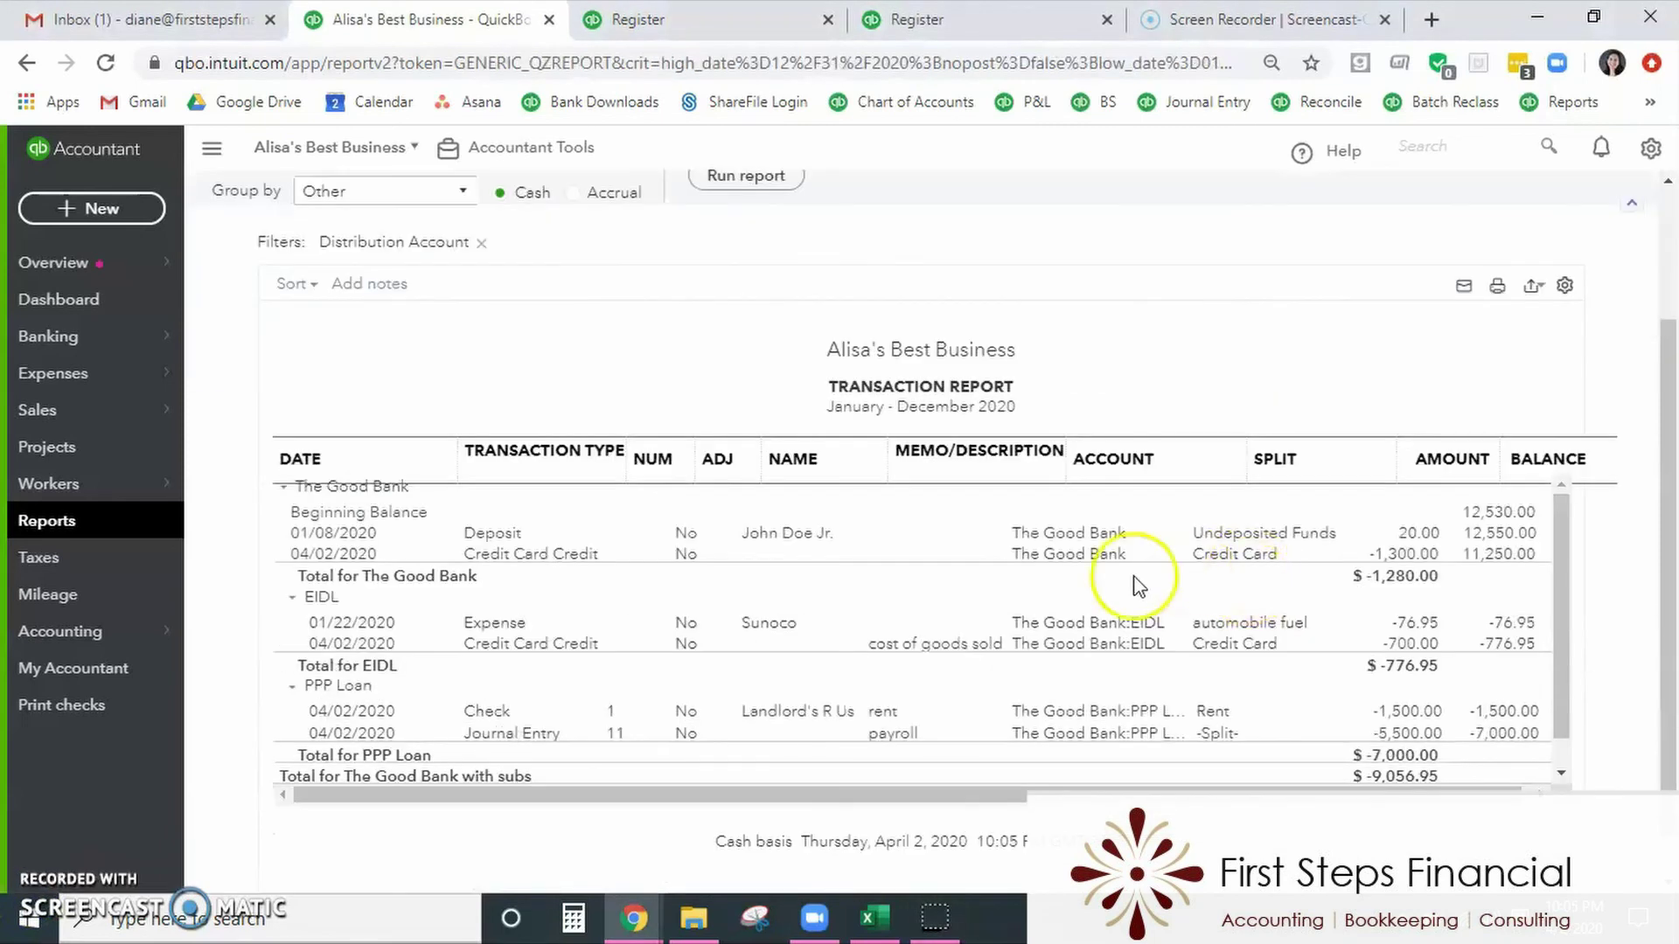
{"action": "scroll", "coordinate": [1134, 584], "scroll_direction": "down", "scroll_amount": 1}
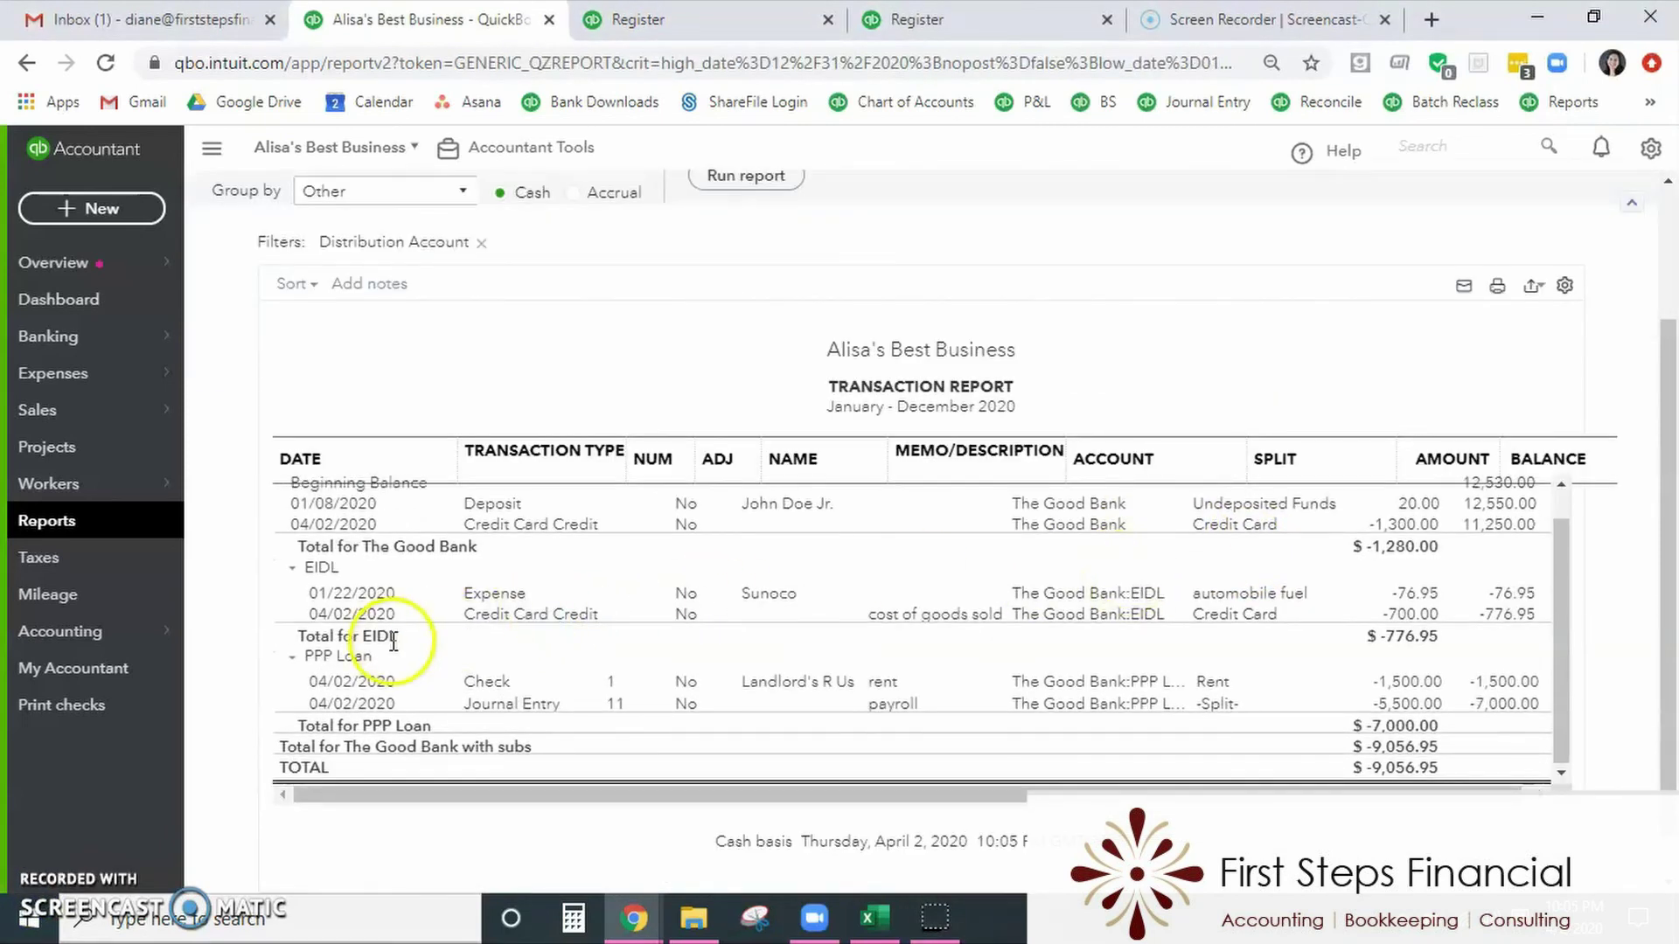